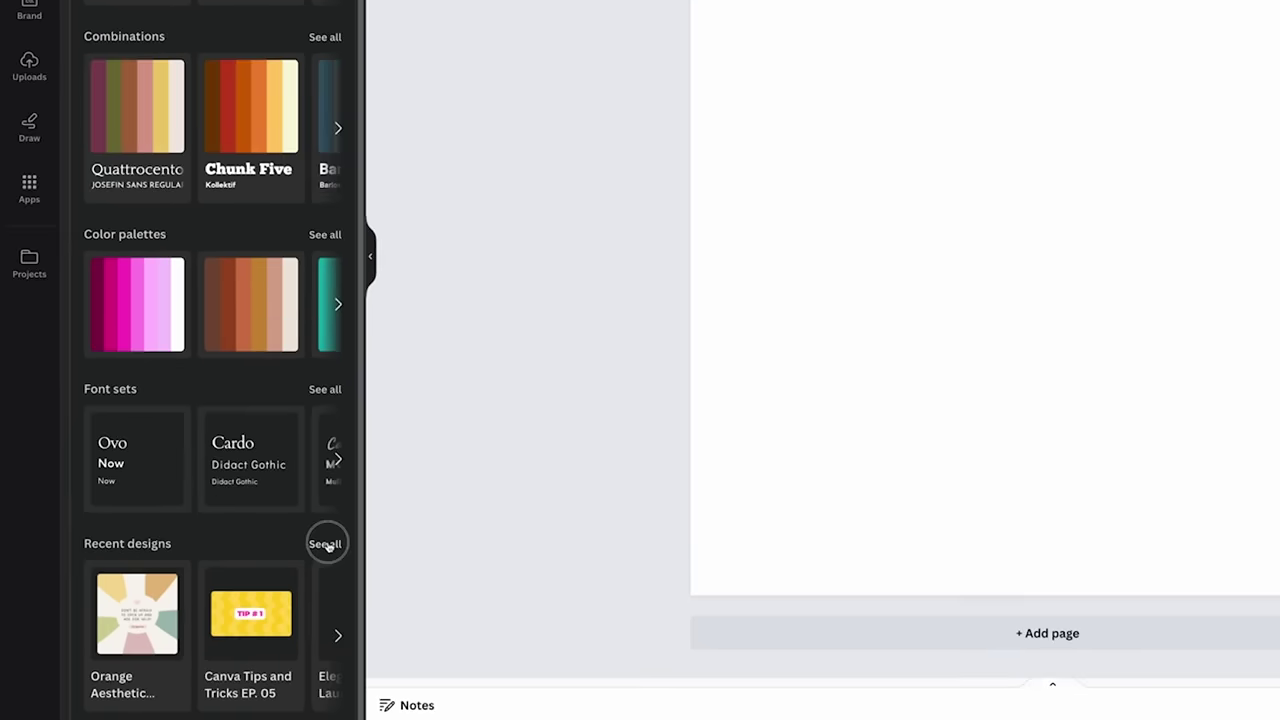
# - Apply the Orange Aesthetic Pastel recent-design style to the blank page and shuffle its colours
pyautogui.click(410, 498)
pyautogui.moveTo(94, 194)
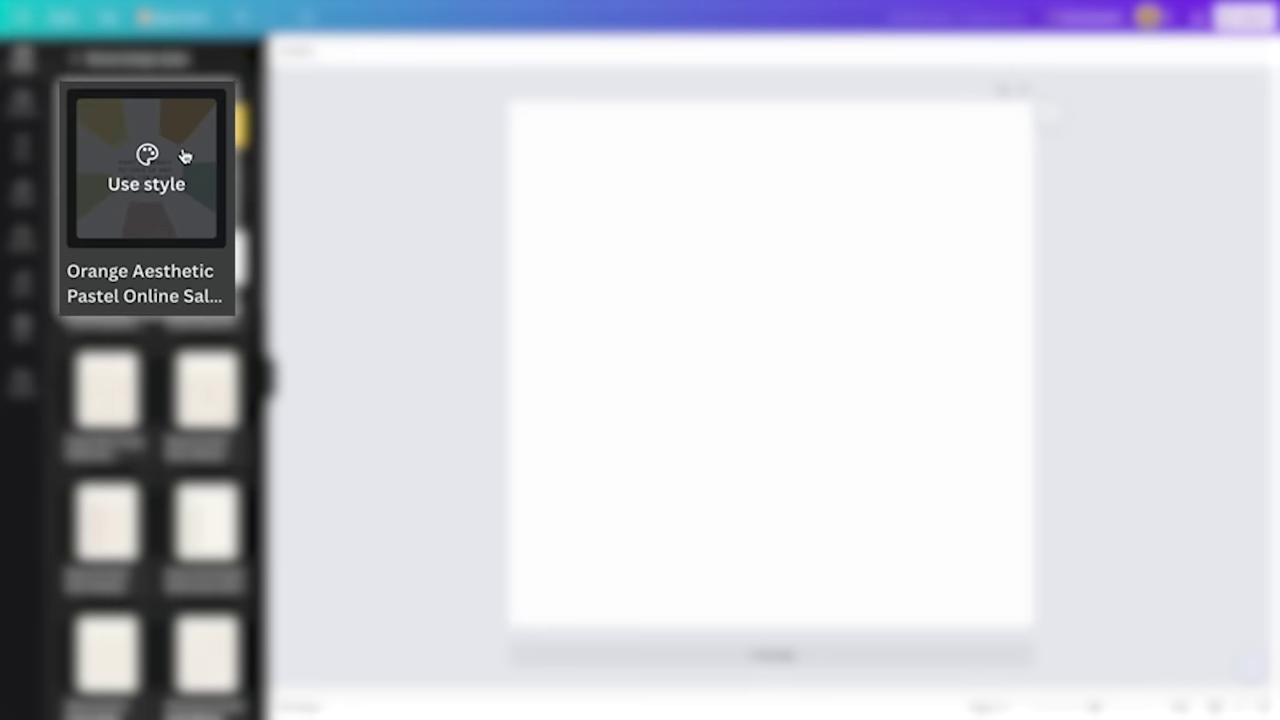
pyautogui.click(140, 192)
pyautogui.moveTo(640, 219); pyautogui.dragTo(859, 526)
pyautogui.click(112, 134)
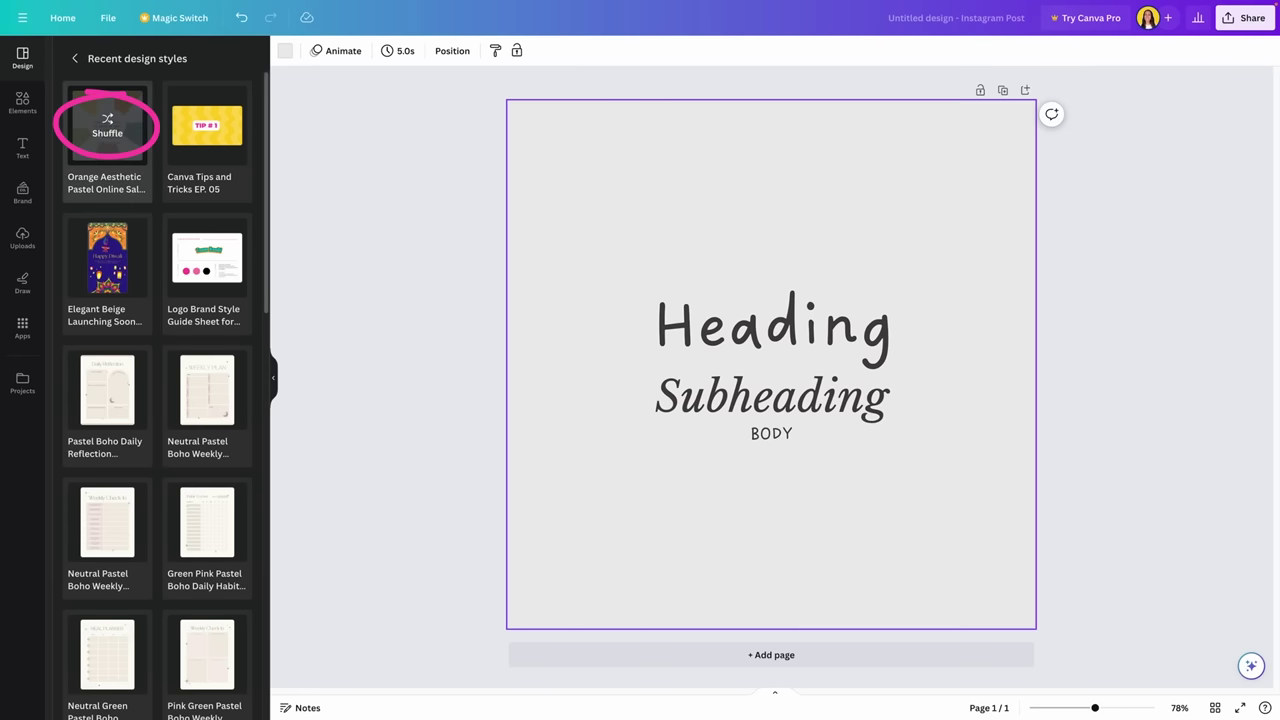
pyautogui.click(114, 135)
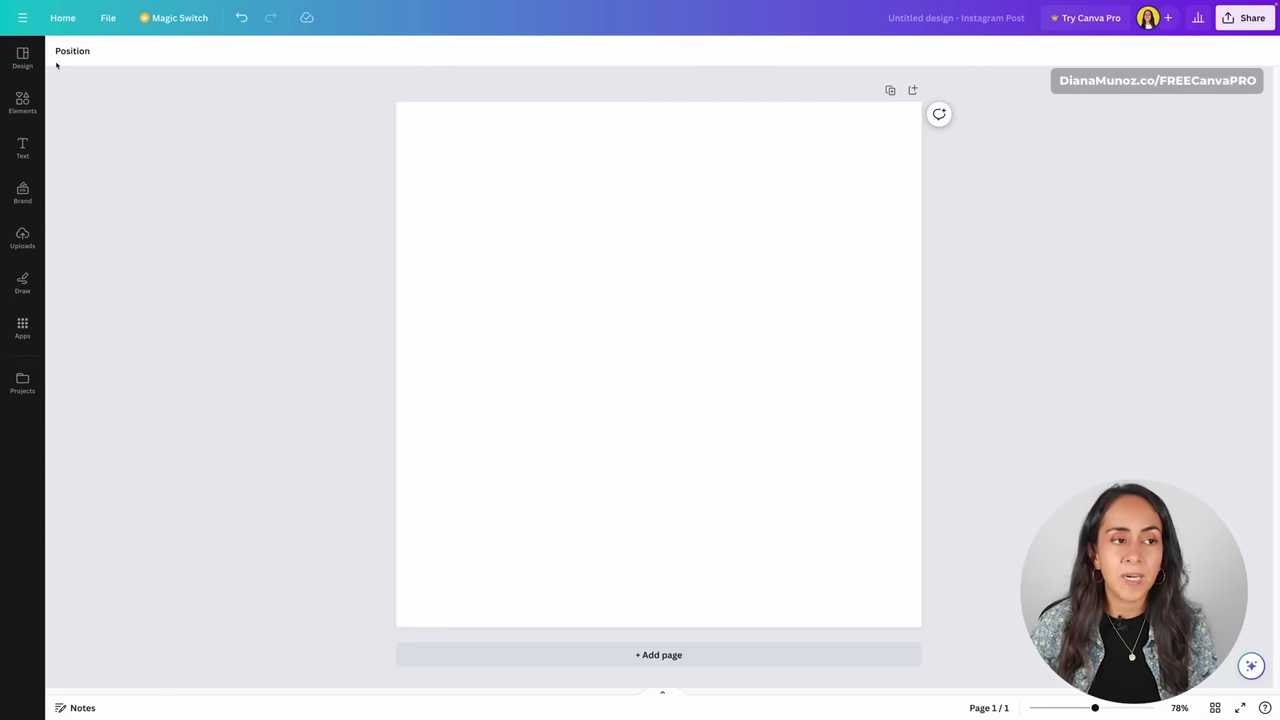
# - List all recent design styles and apply the Orange Aesthetic Pastel style to the blank Instagram post
pyautogui.click(20, 58)
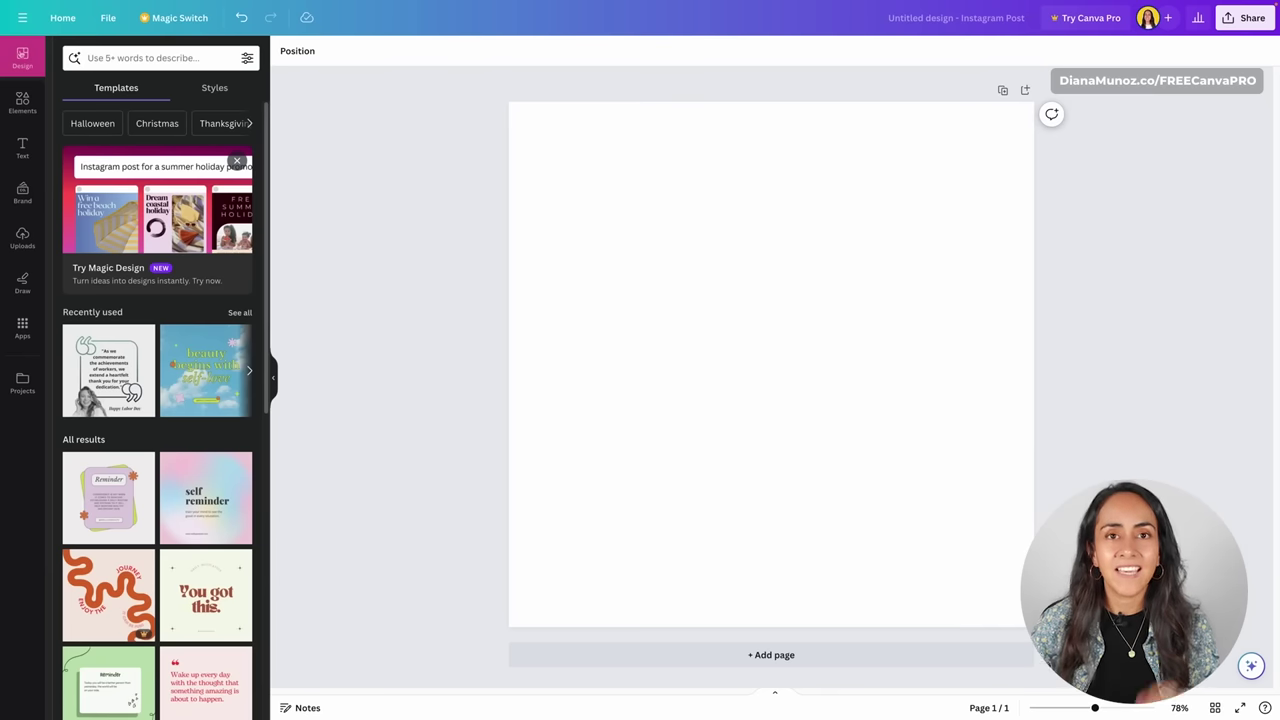
pyautogui.click(215, 88)
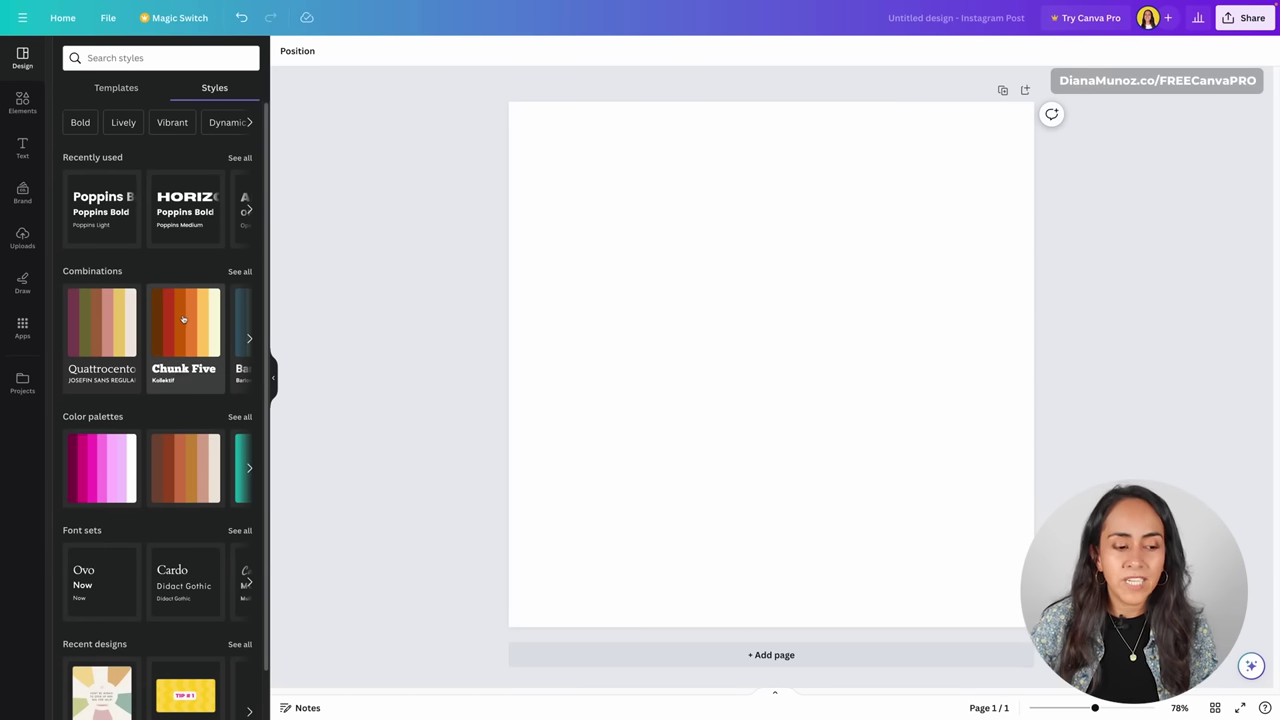
pyautogui.scroll(-1, 184, 320)
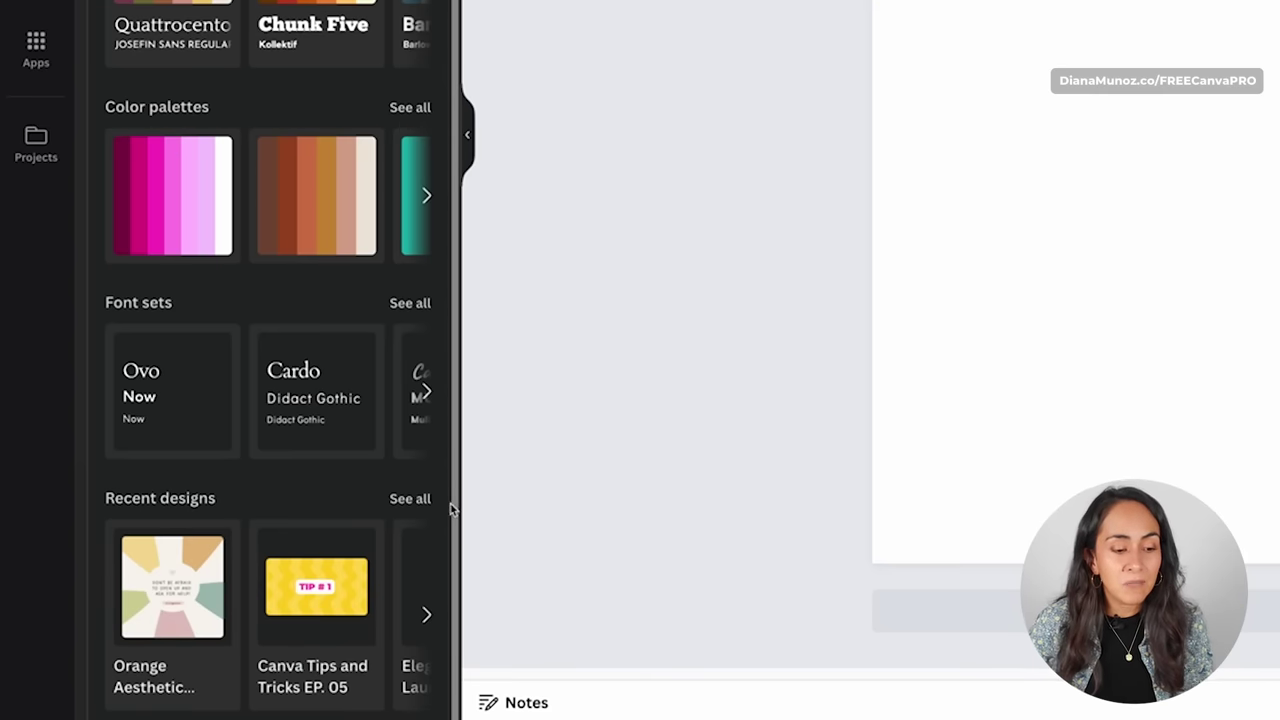
pyautogui.click(400, 498)
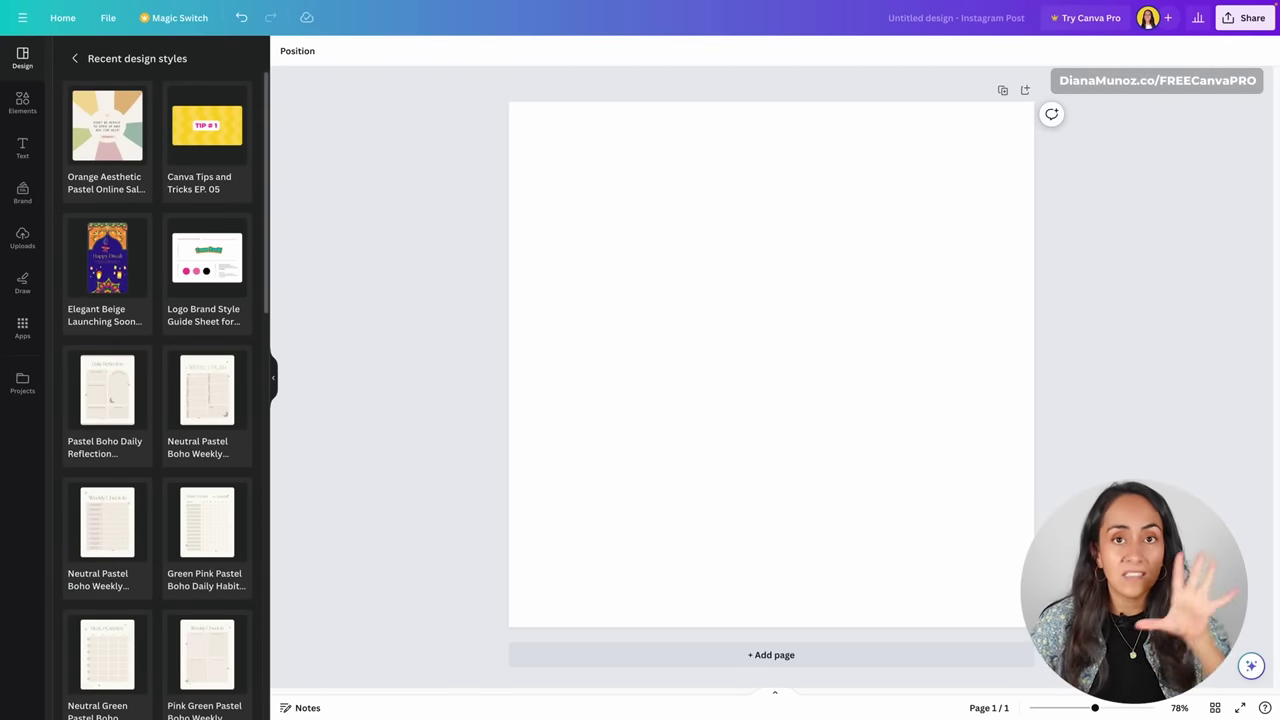
pyautogui.moveTo(78, 137)
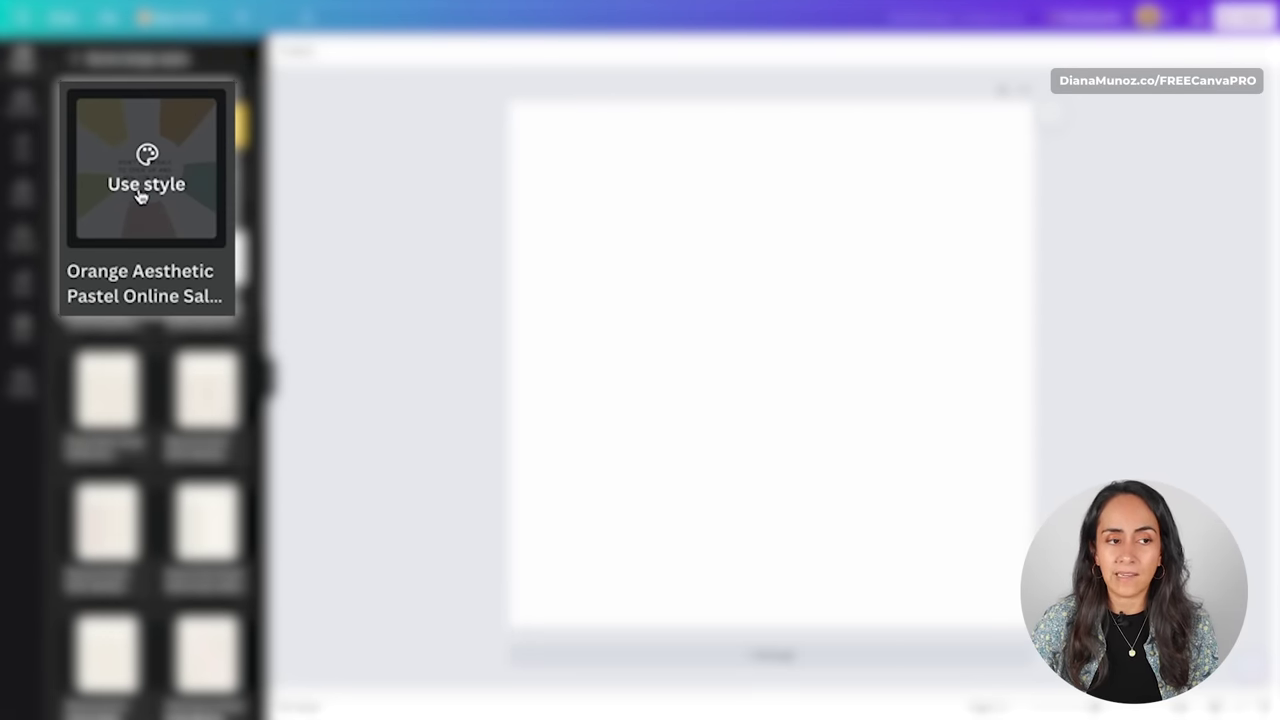
pyautogui.click(107, 135)
pyautogui.moveTo(640, 220); pyautogui.dragTo(860, 527)
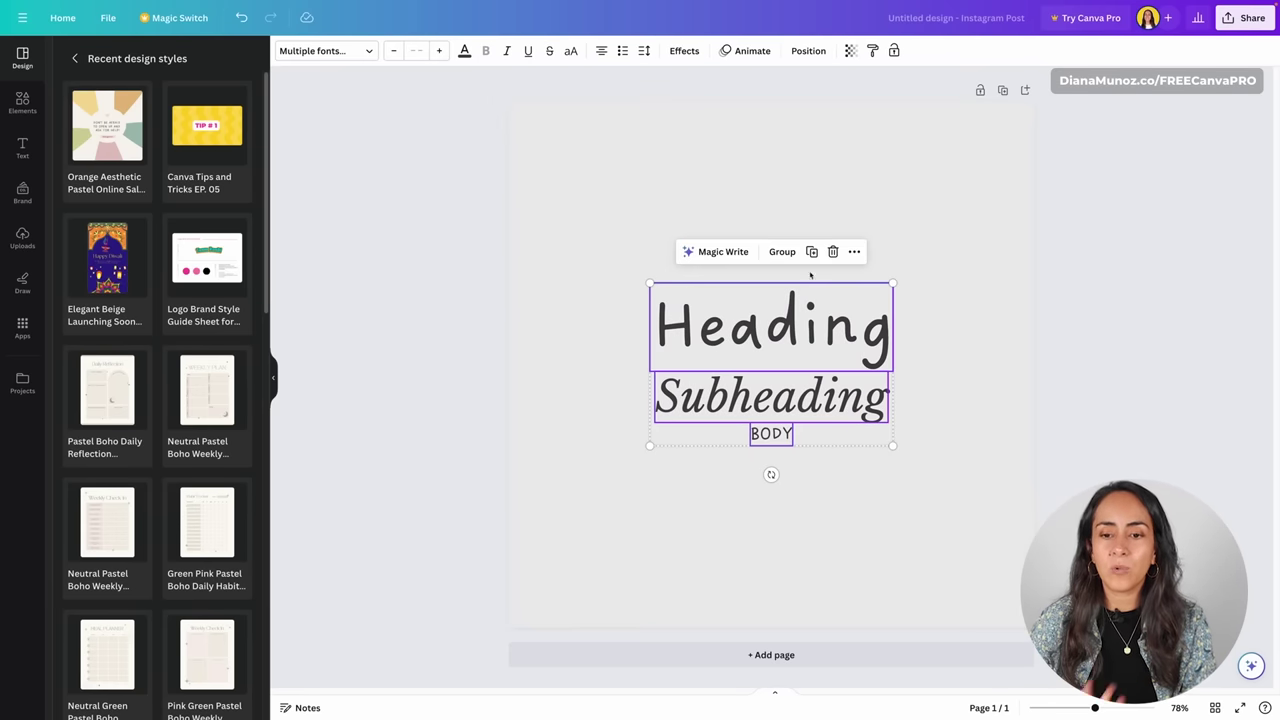
pyautogui.click(854, 194)
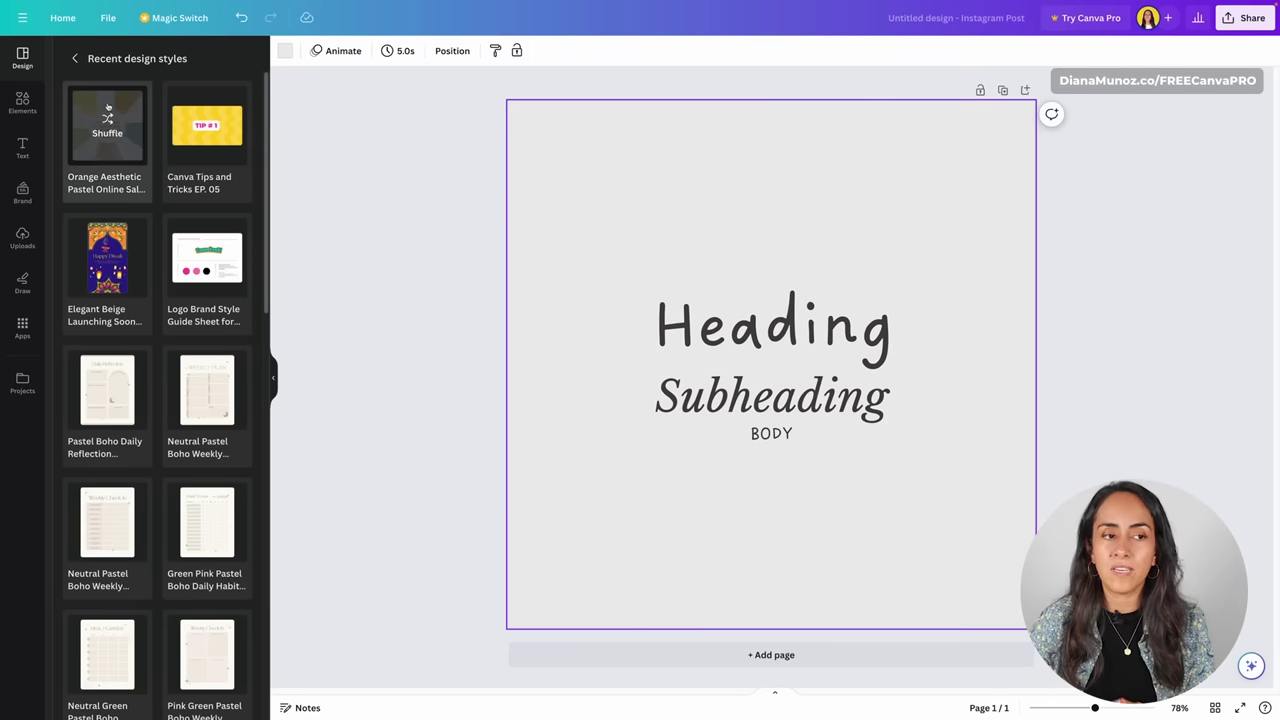
# - Shuffle the Orange Aesthetic Pastel style several times to try different colour variations on the page
pyautogui.click(110, 132)
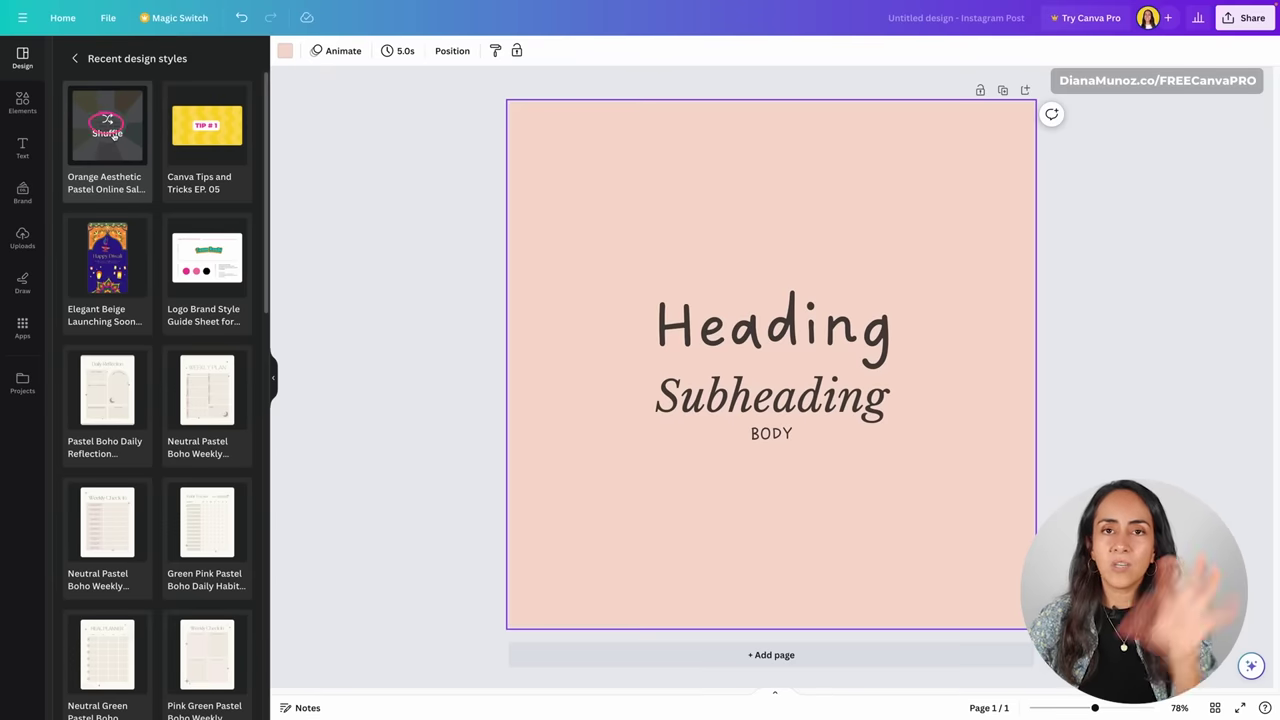
pyautogui.click(110, 132)
pyautogui.click(110, 132)
pyautogui.click(110, 132)
pyautogui.click(110, 132)
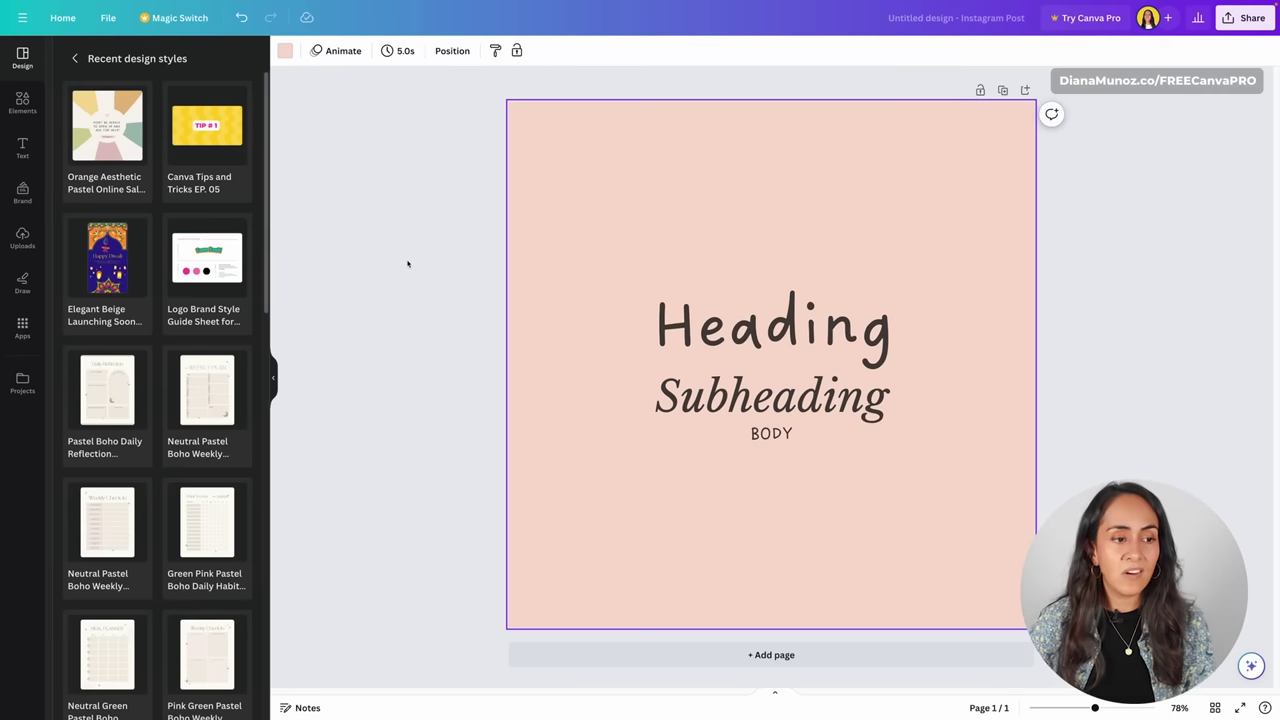
# - Apply the Elegant Beige Launching Soon style to the page and select its red shape
pyautogui.moveTo(140, 250)
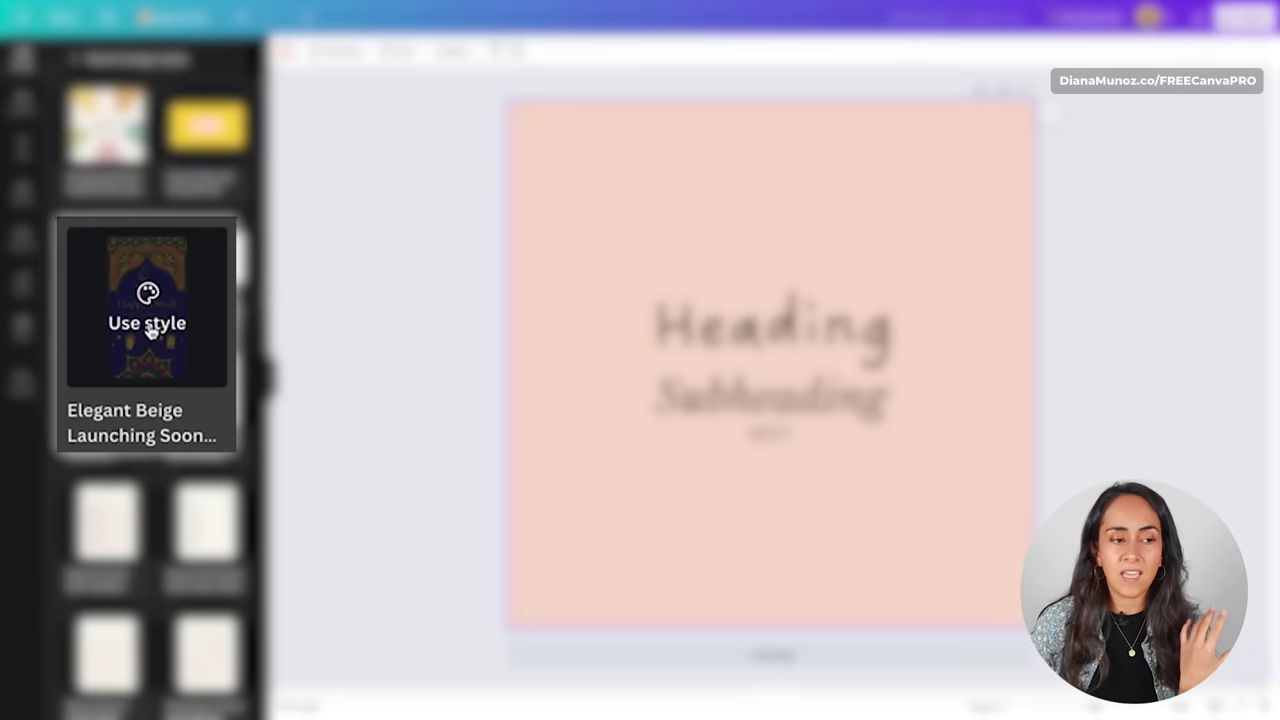
pyautogui.click(148, 295)
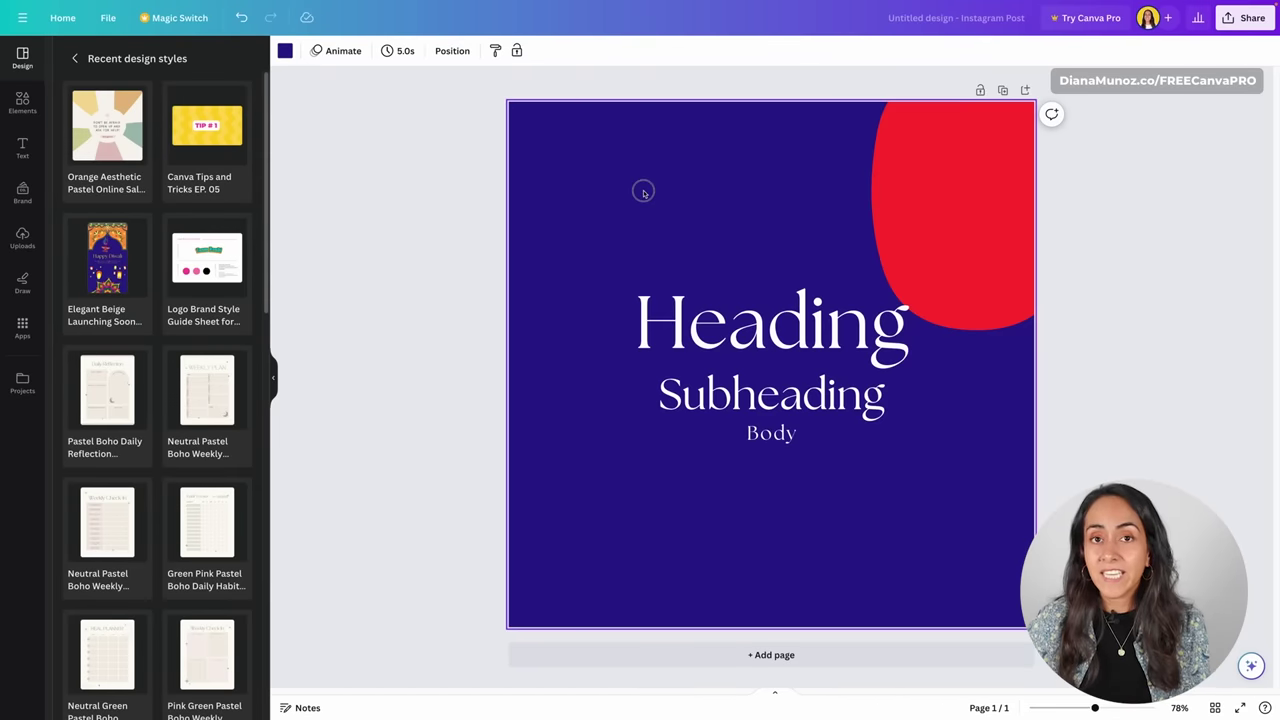
pyautogui.moveTo(643, 191); pyautogui.dragTo(771, 474)
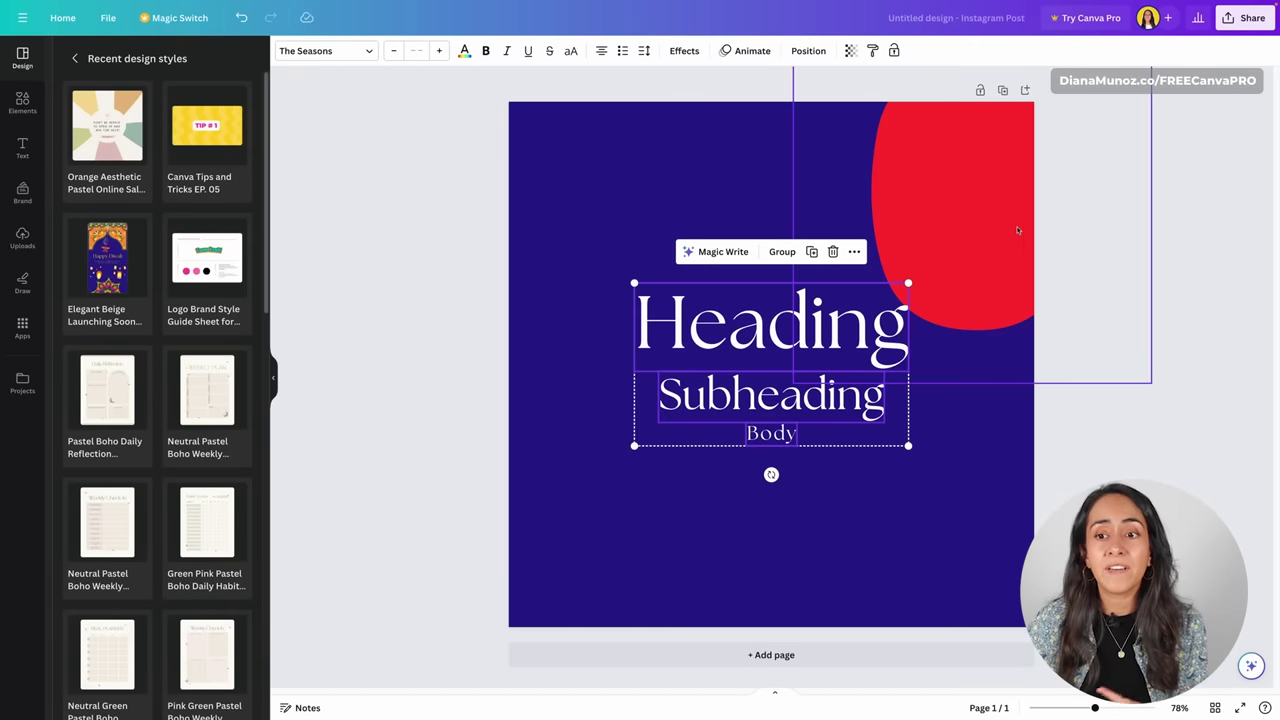
pyautogui.click(1013, 224)
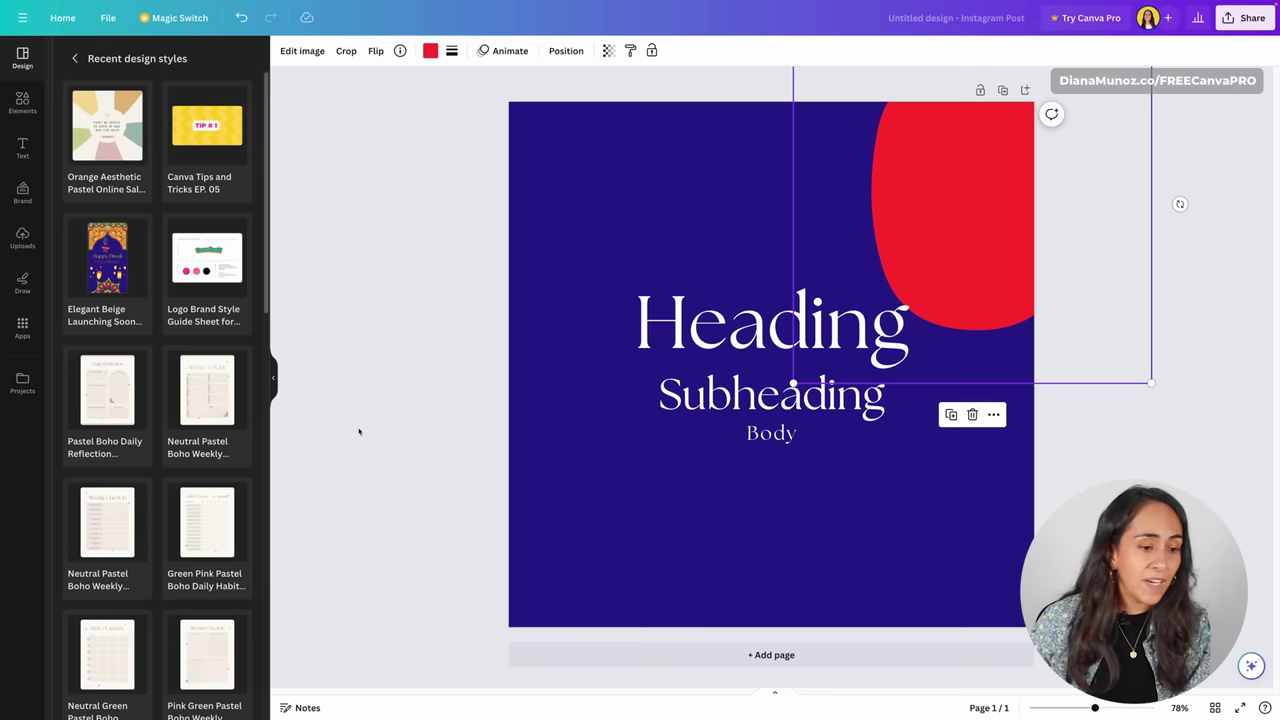
# - Apply the Green Pastel Minimalist daily planner style from the recent designs to the page
pyautogui.moveTo(219, 365)
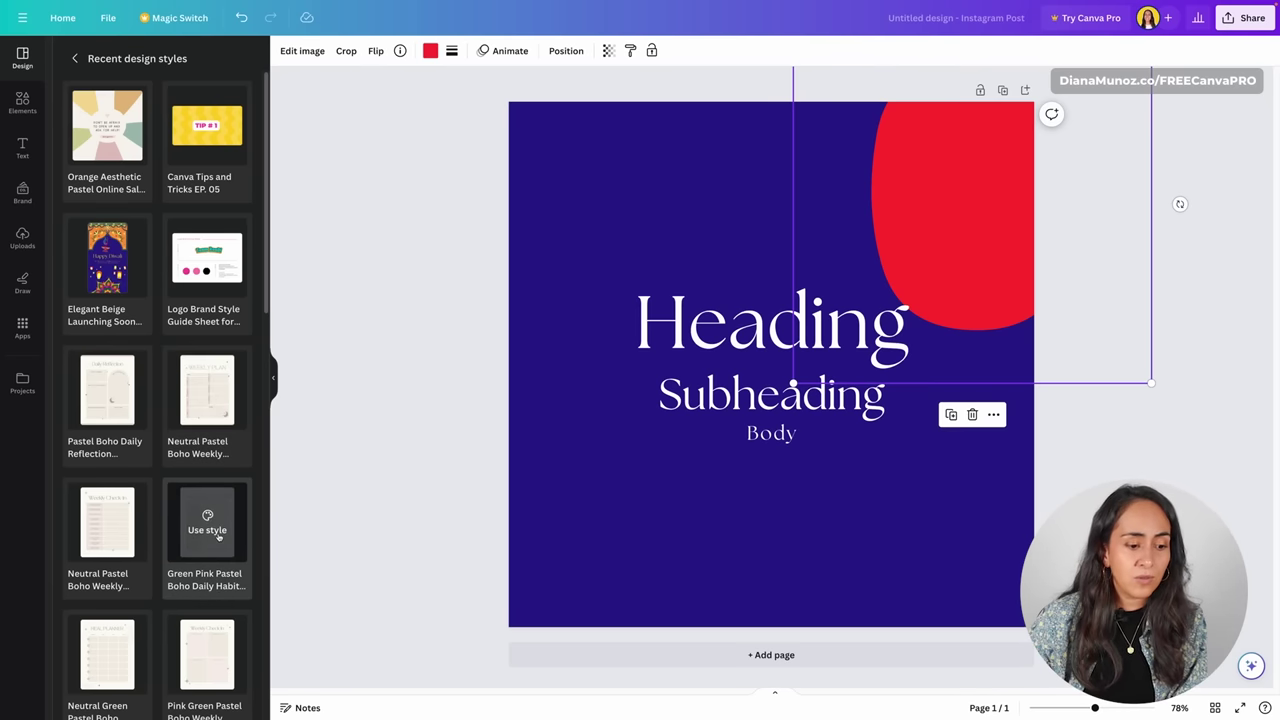
pyautogui.scroll(-2, 228, 525)
pyautogui.scroll(-1, 232, 528)
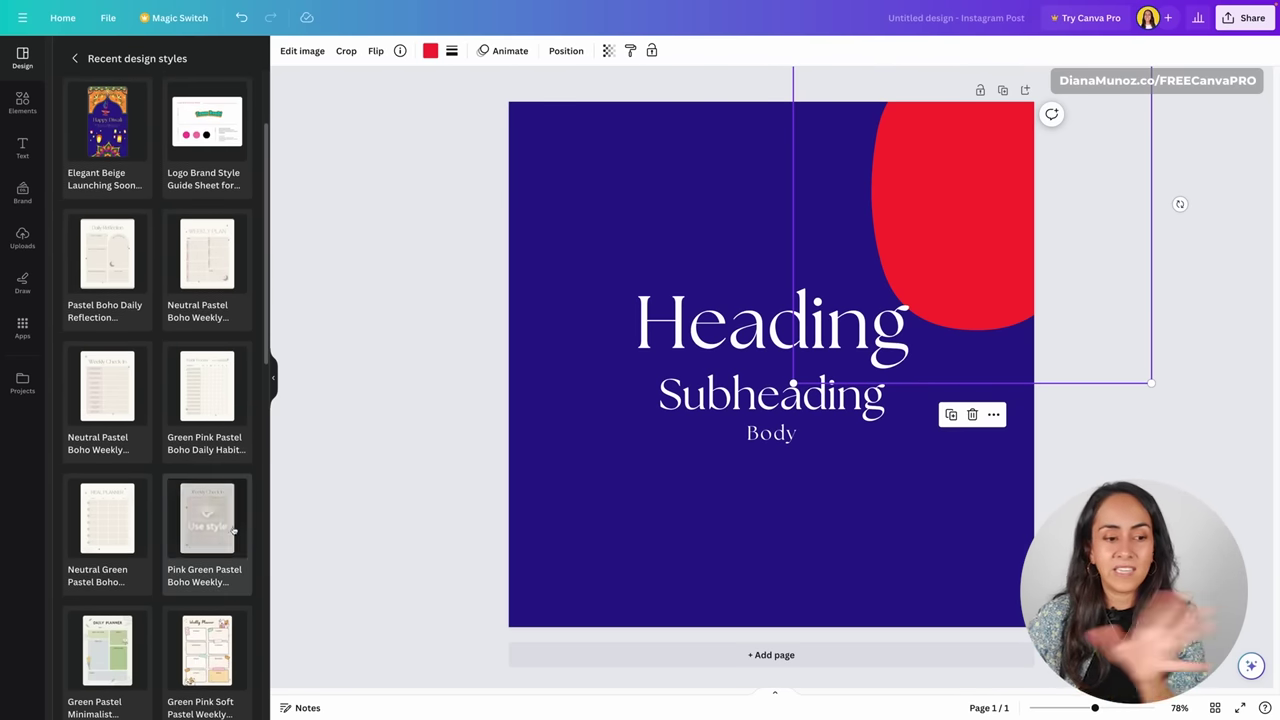
pyautogui.scroll(-4, 232, 526)
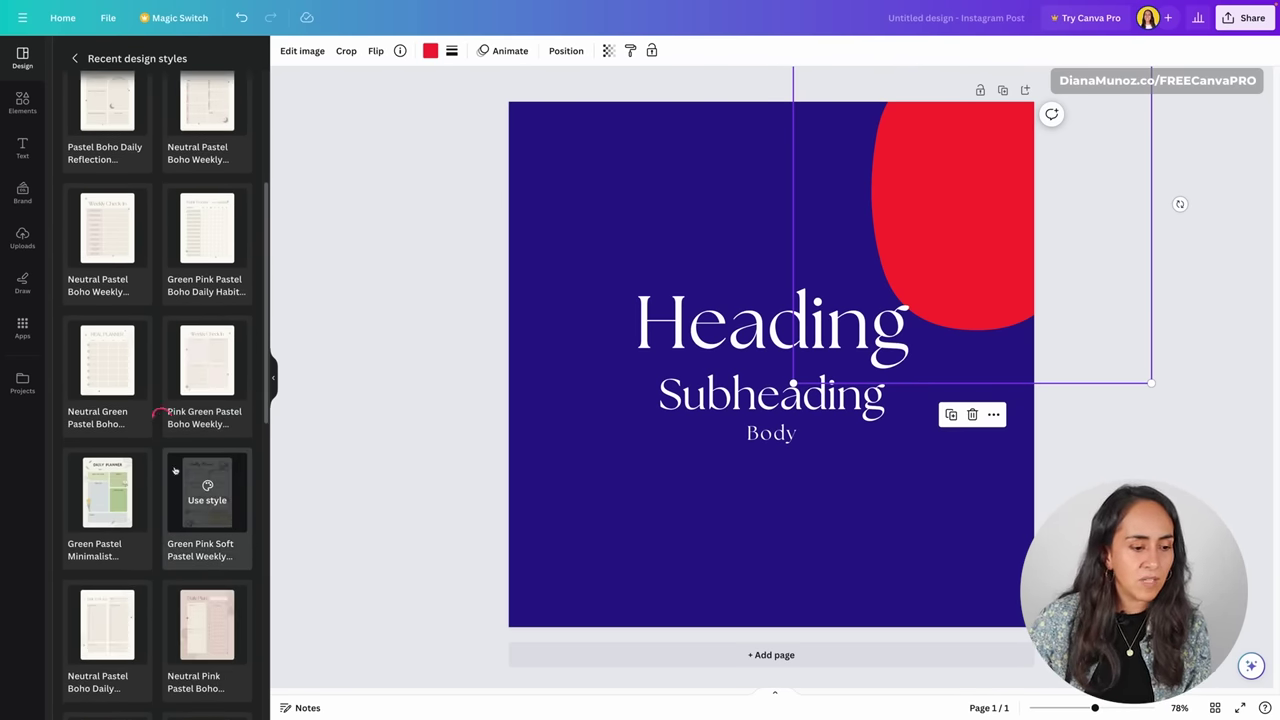
pyautogui.moveTo(126, 476)
pyautogui.click(108, 500)
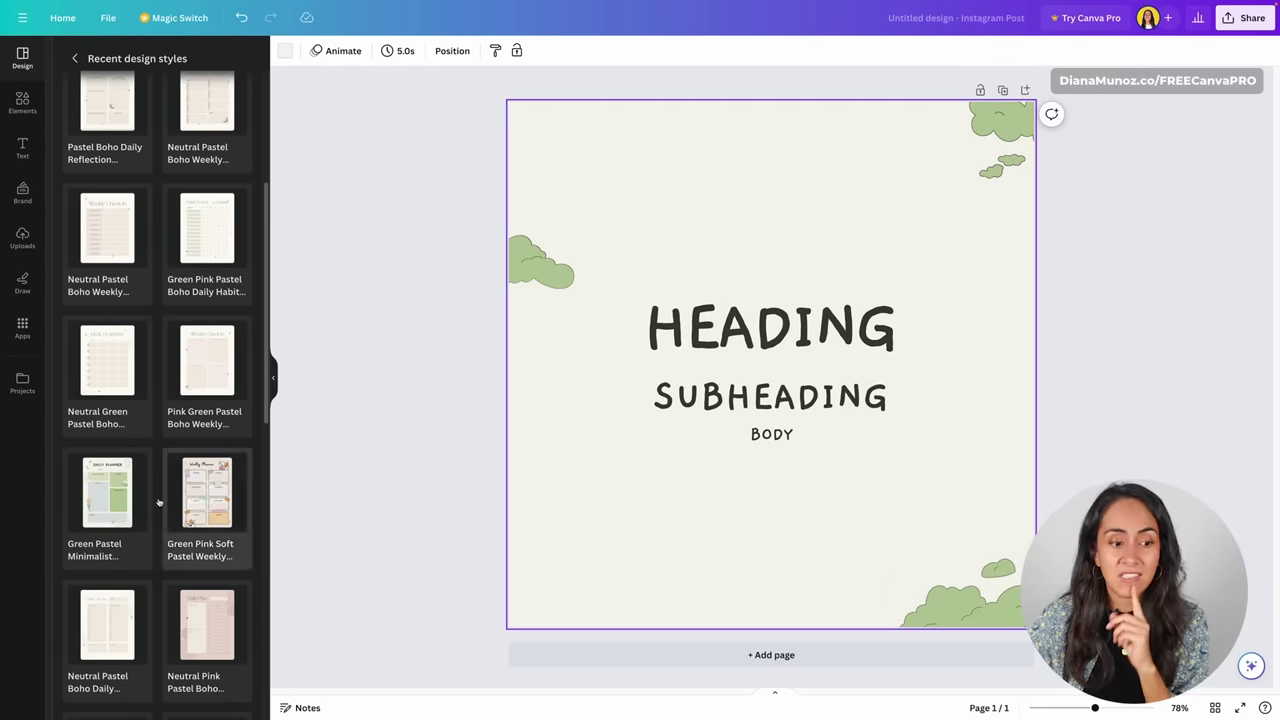
# - Apply the Green Pink Soft Pastel Weekly planner style to the heading page and select the added cat graphic
pyautogui.moveTo(248, 545)
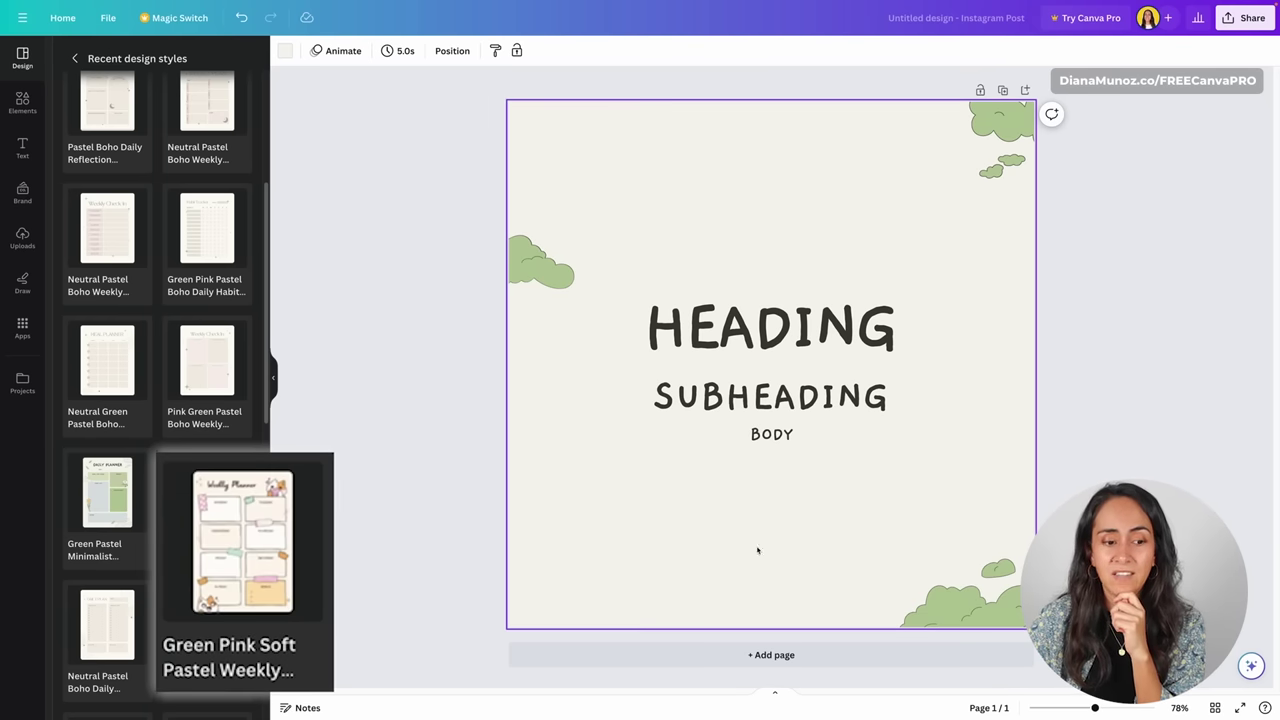
pyautogui.moveTo(314, 514)
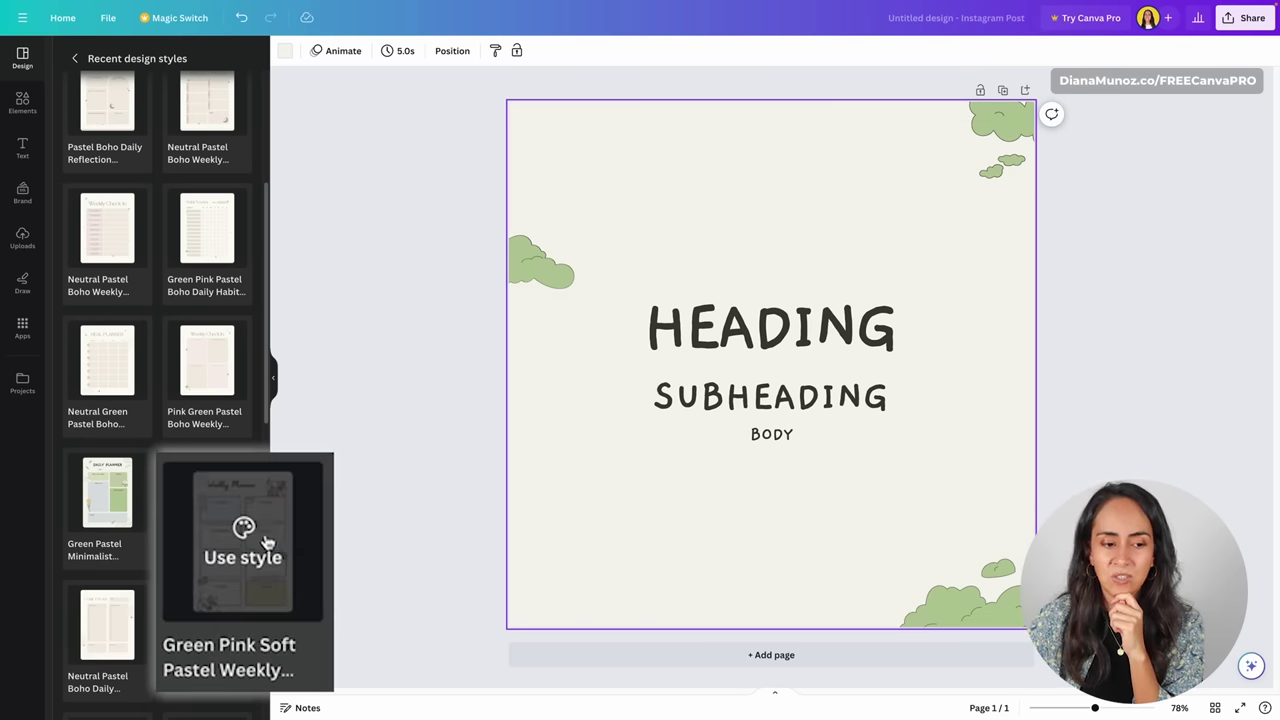
pyautogui.click(238, 560)
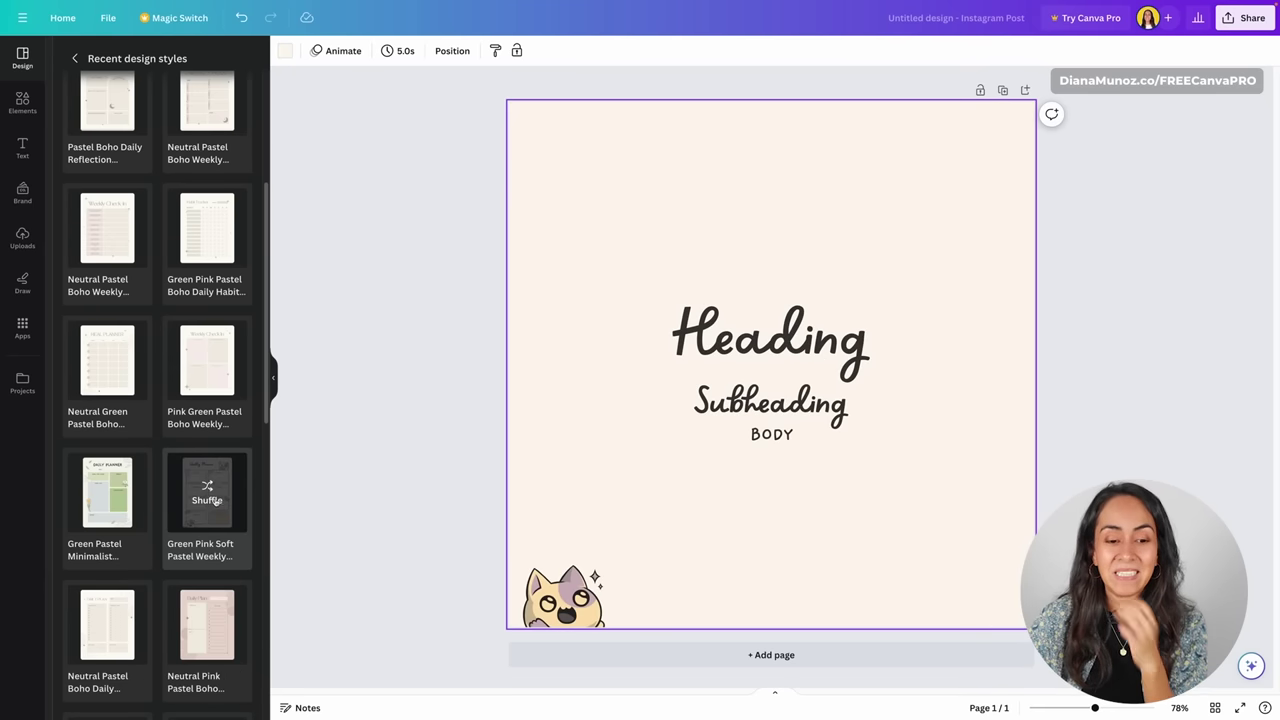
pyautogui.click(563, 598)
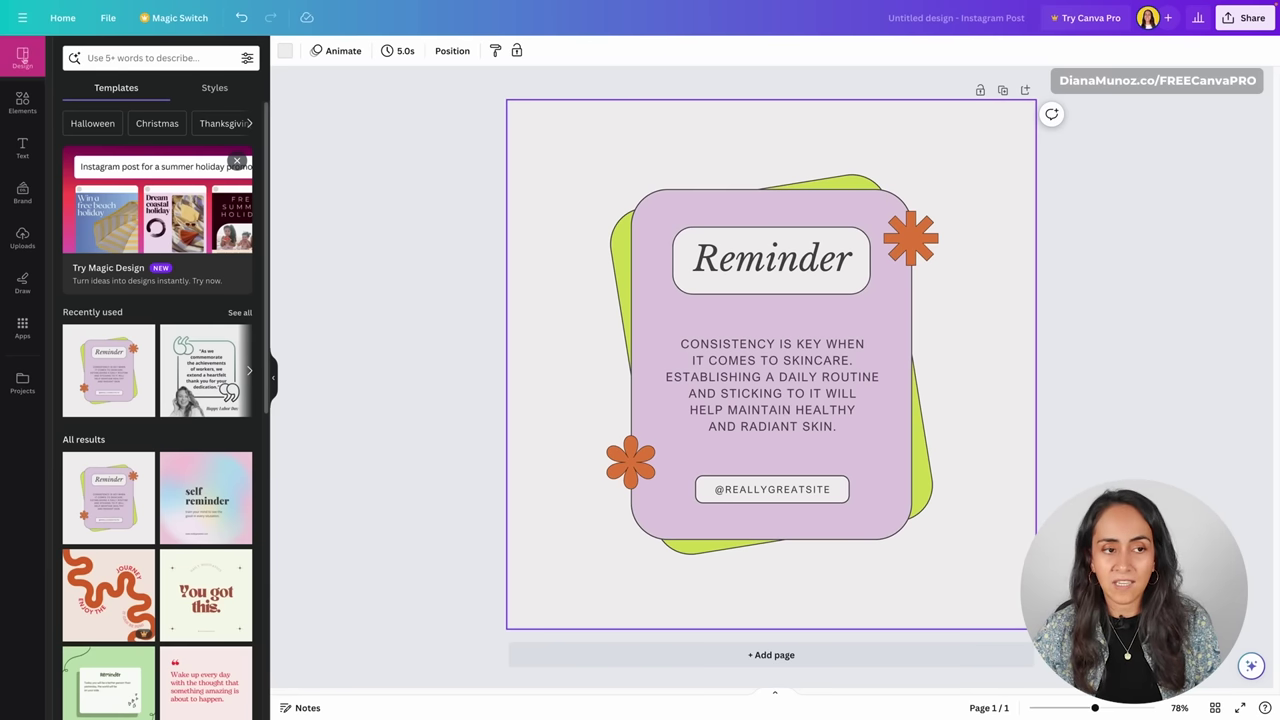
# - Restyle the Reminder template with the Green Pink Soft Pastel Weekly planner style from the recent designs
pyautogui.click(214, 87)
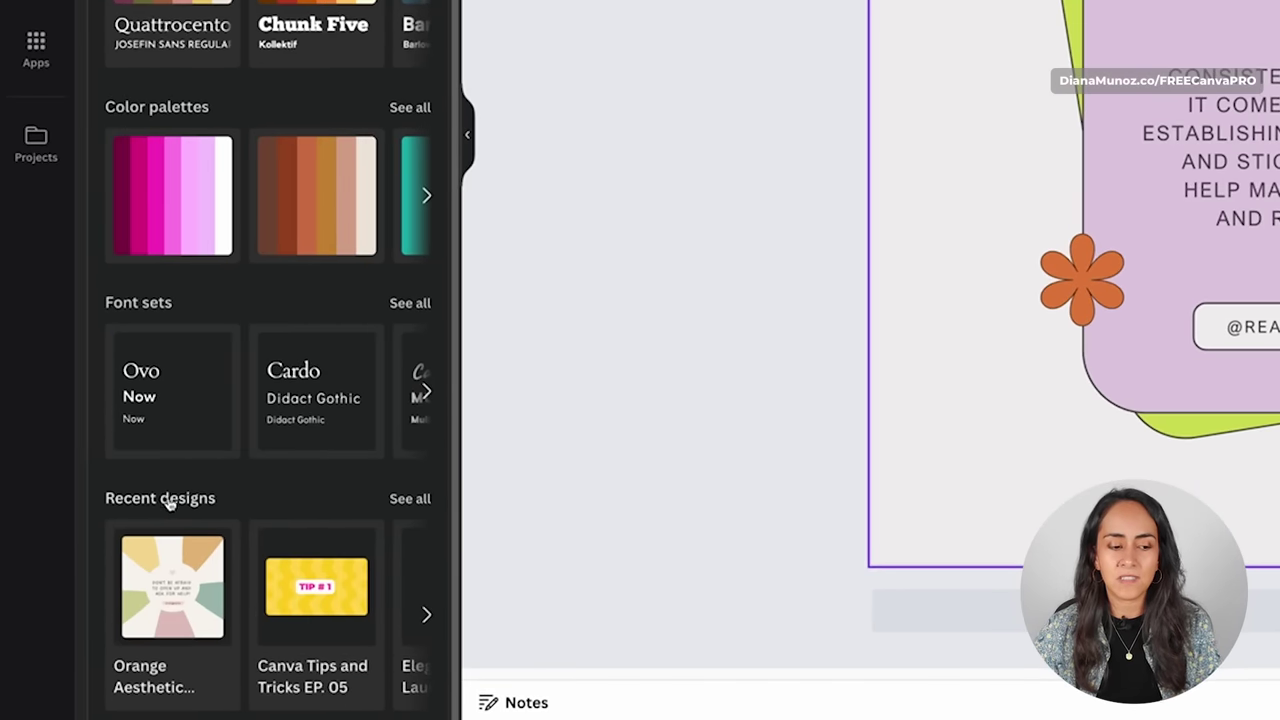
pyautogui.click(412, 499)
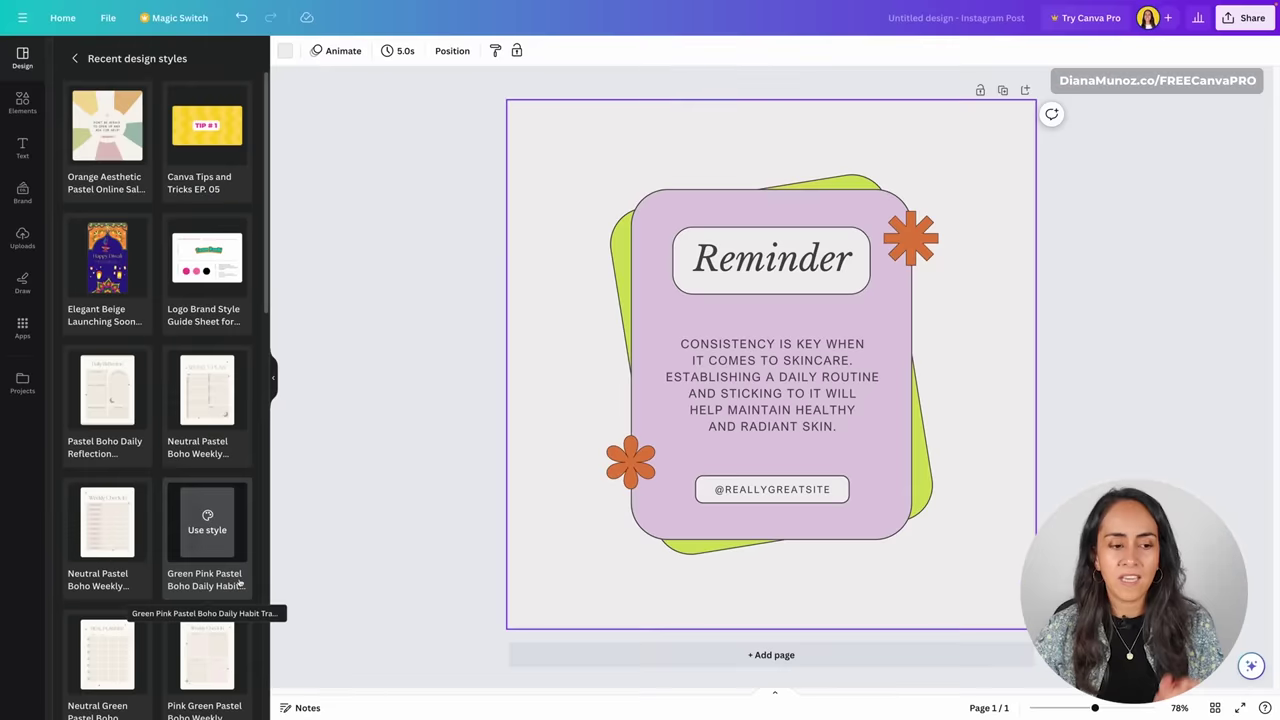
pyautogui.scroll(-4, 239, 582)
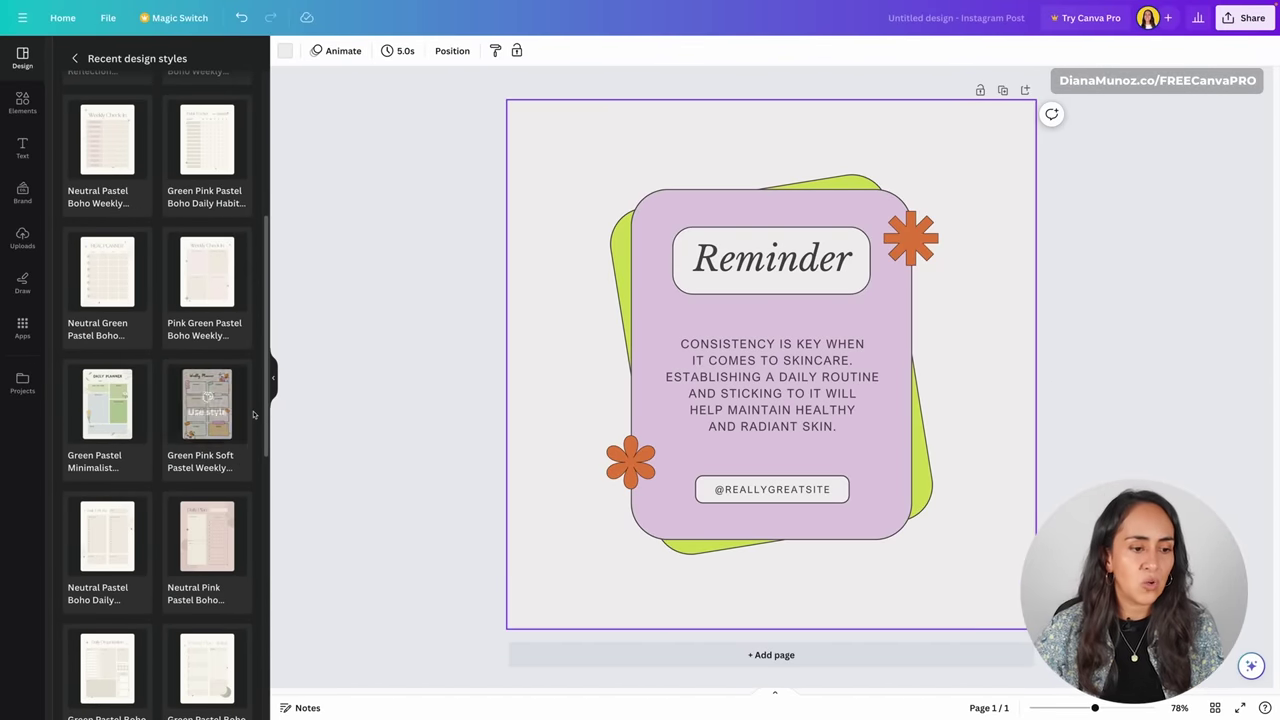
pyautogui.scroll(-1, 234, 505)
pyautogui.moveTo(210, 268)
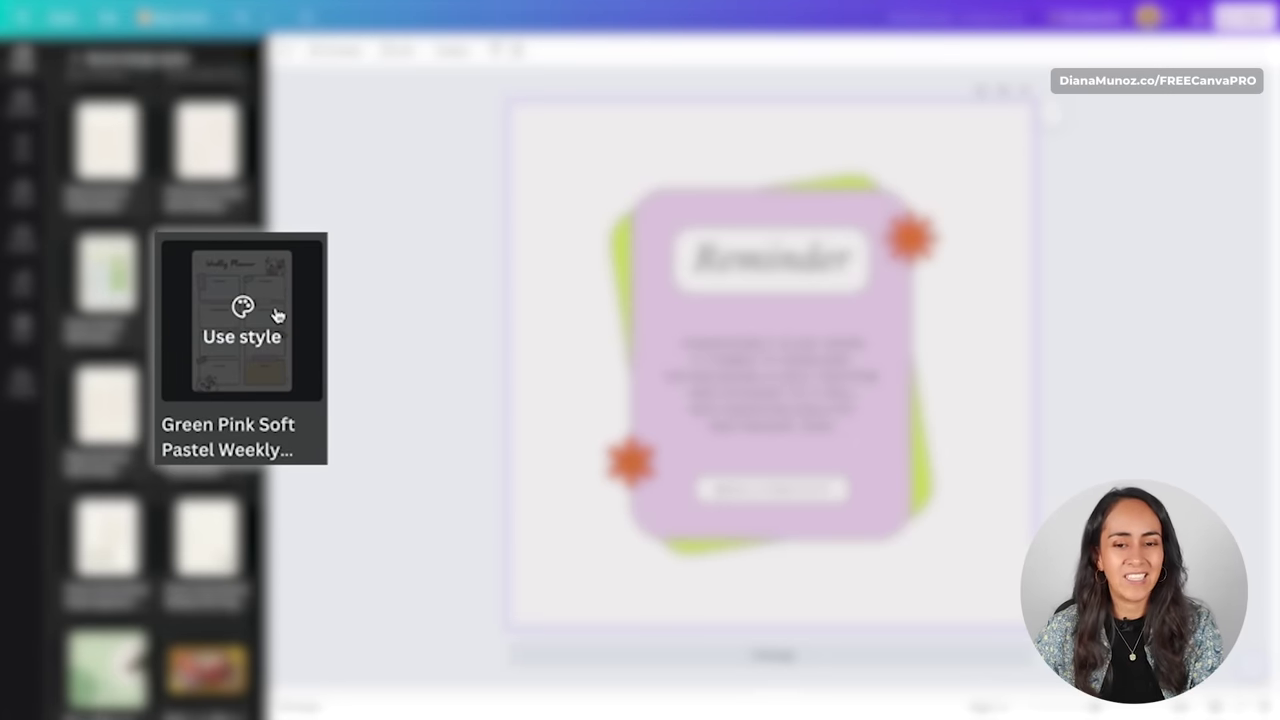
pyautogui.moveTo(258, 336)
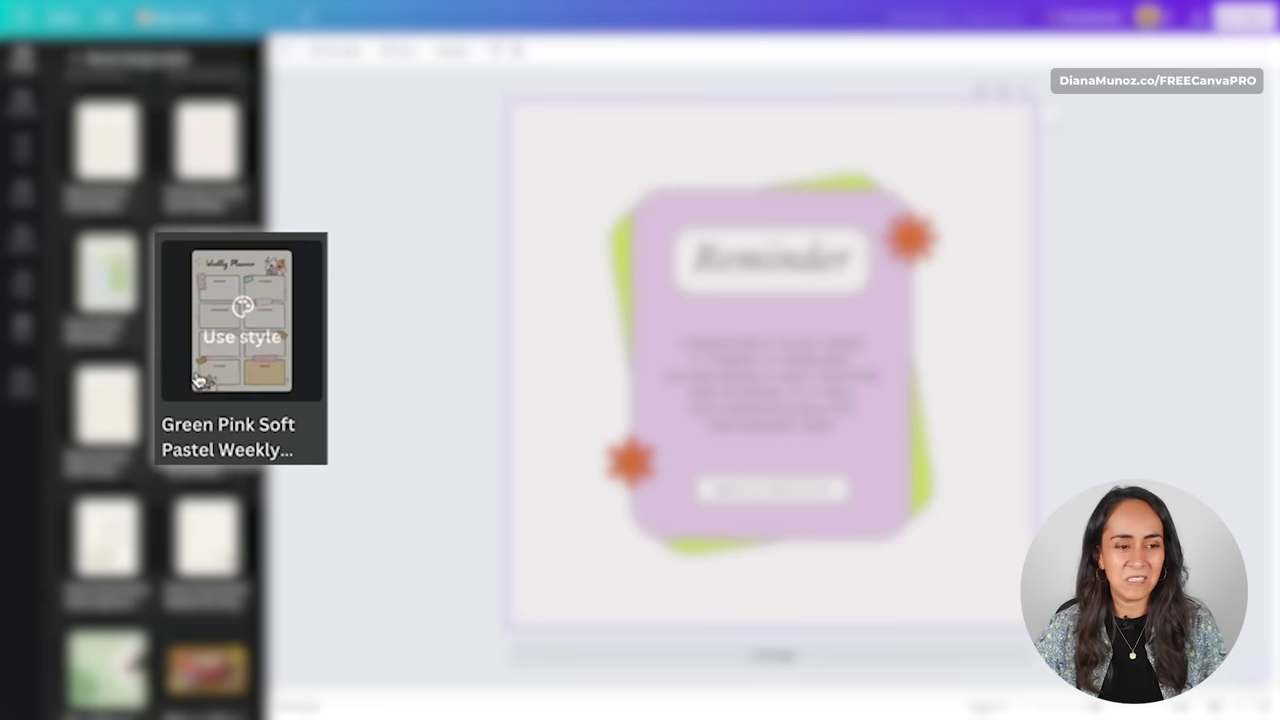
pyautogui.click(247, 326)
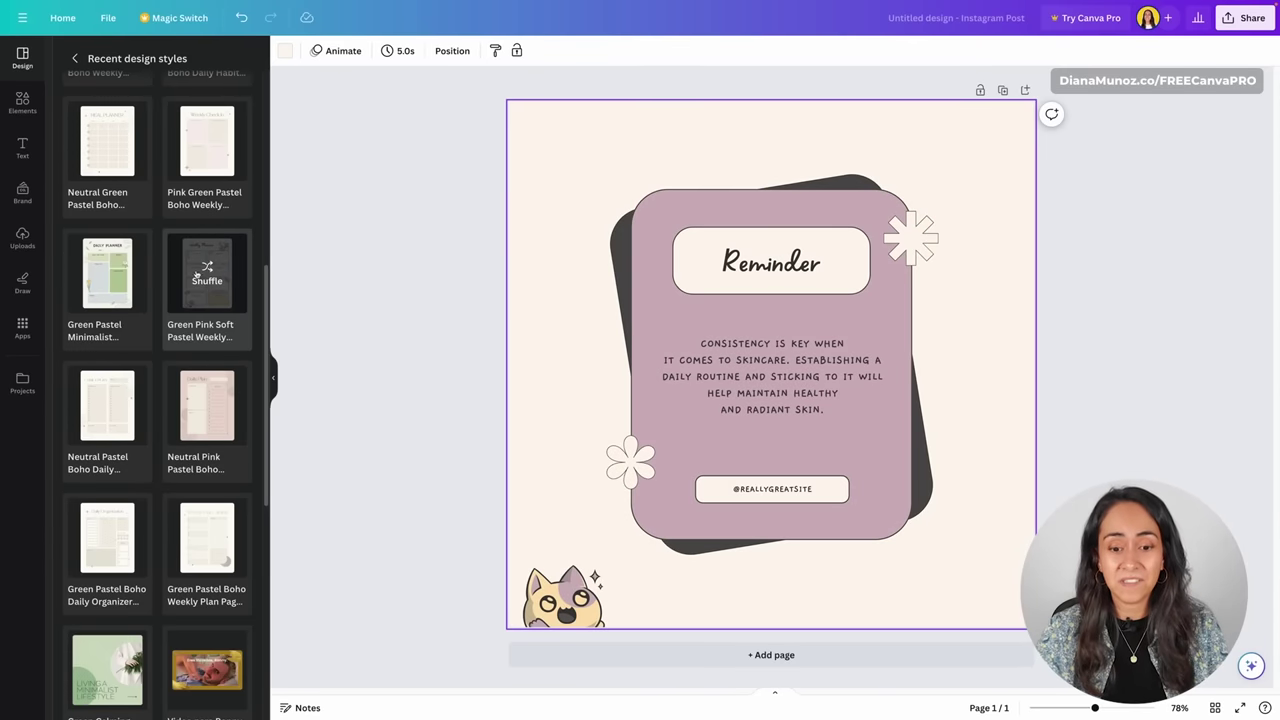
# - Apply the Green Calming Minimalism recent-design style to the Reminder template
pyautogui.scroll(1, 197, 276)
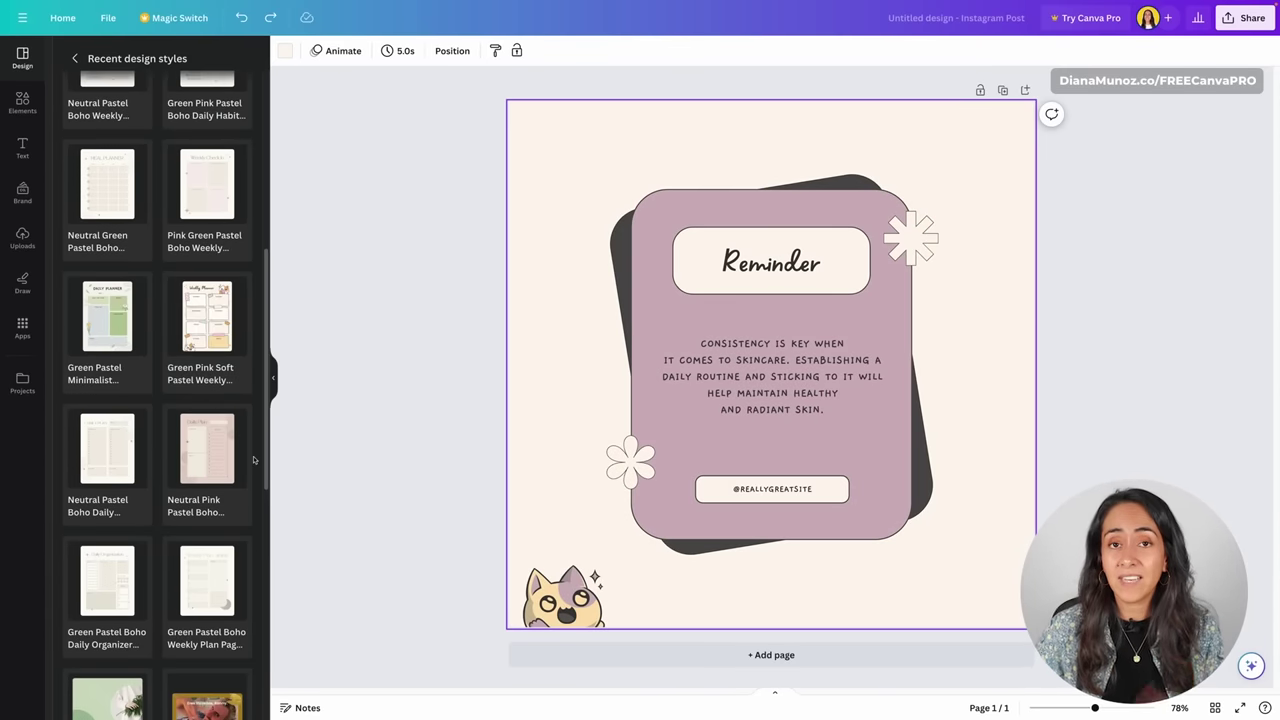
pyautogui.scroll(-5, 253, 460)
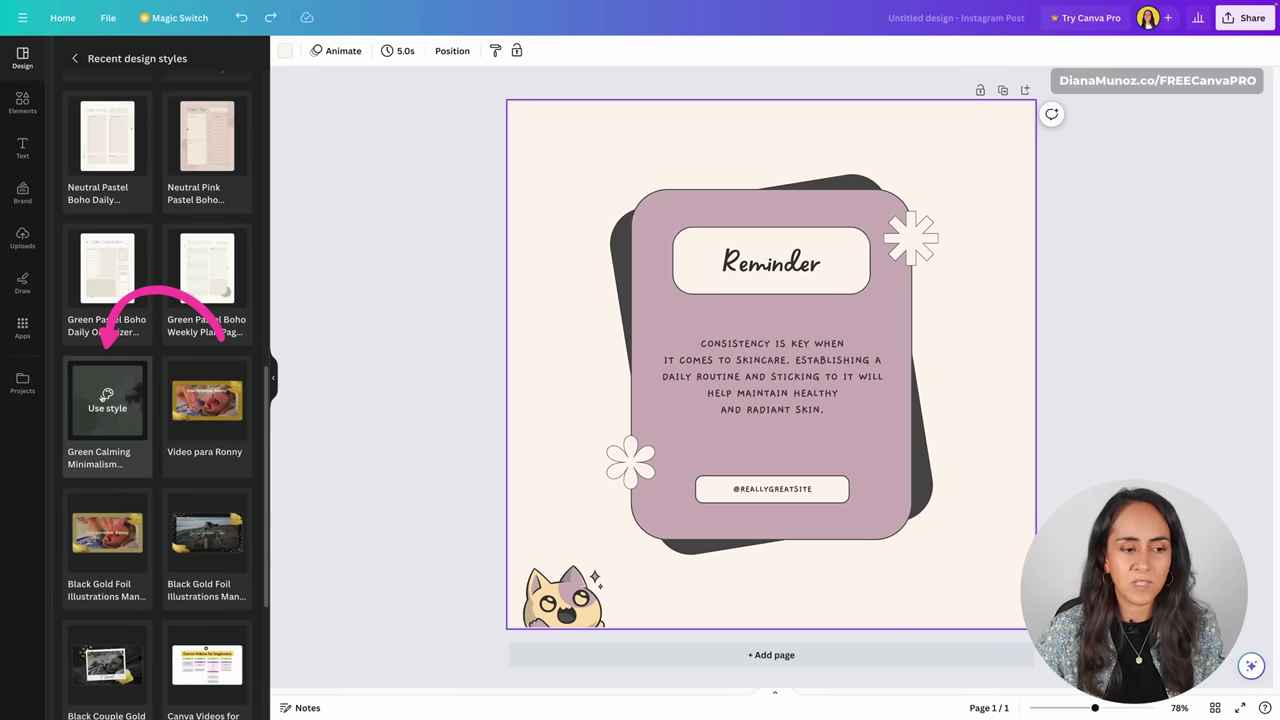
pyautogui.click(107, 400)
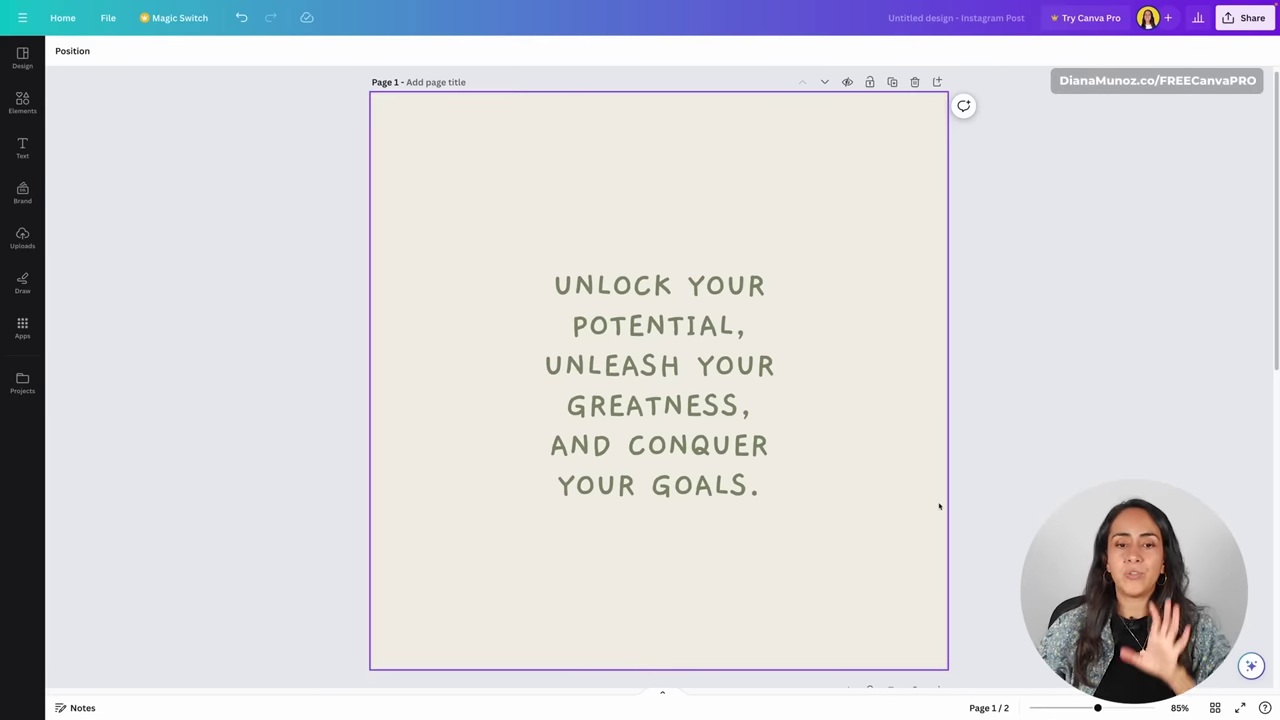
# - Search the element library for "blob"
pyautogui.click(22, 100)
pyautogui.click(150, 57)
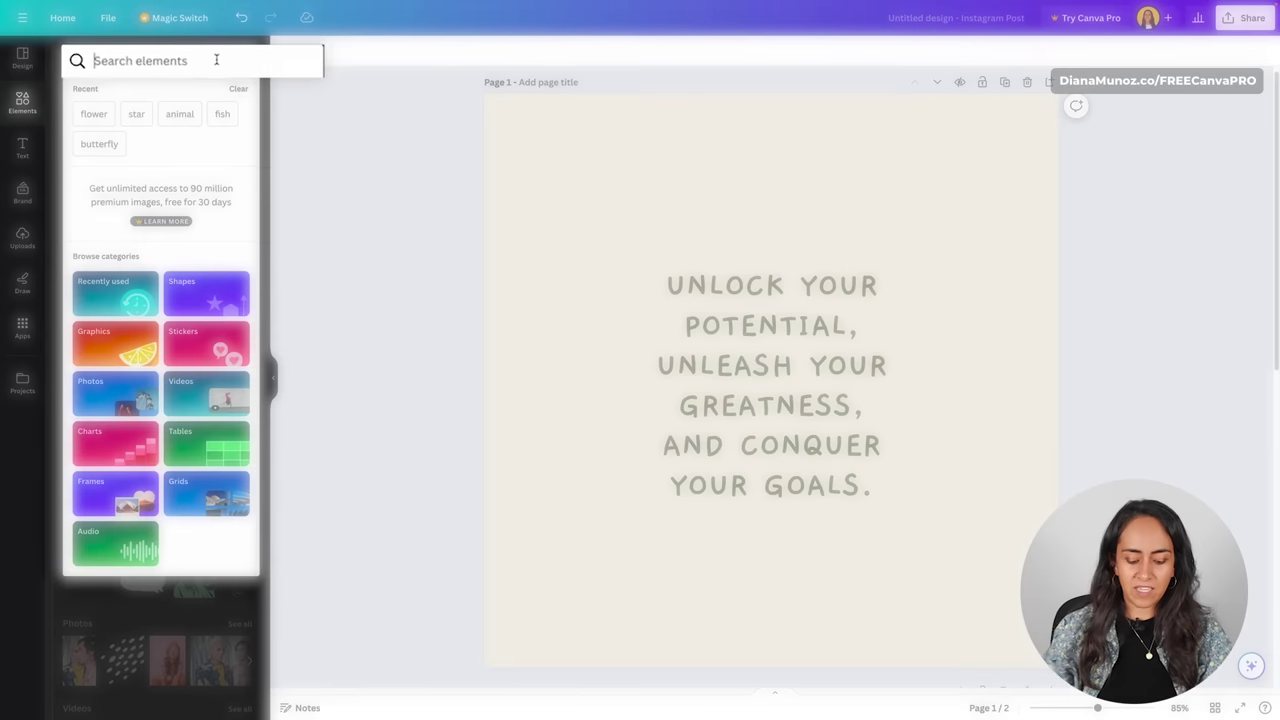
pyautogui.write('blob')
pyautogui.press('Return')
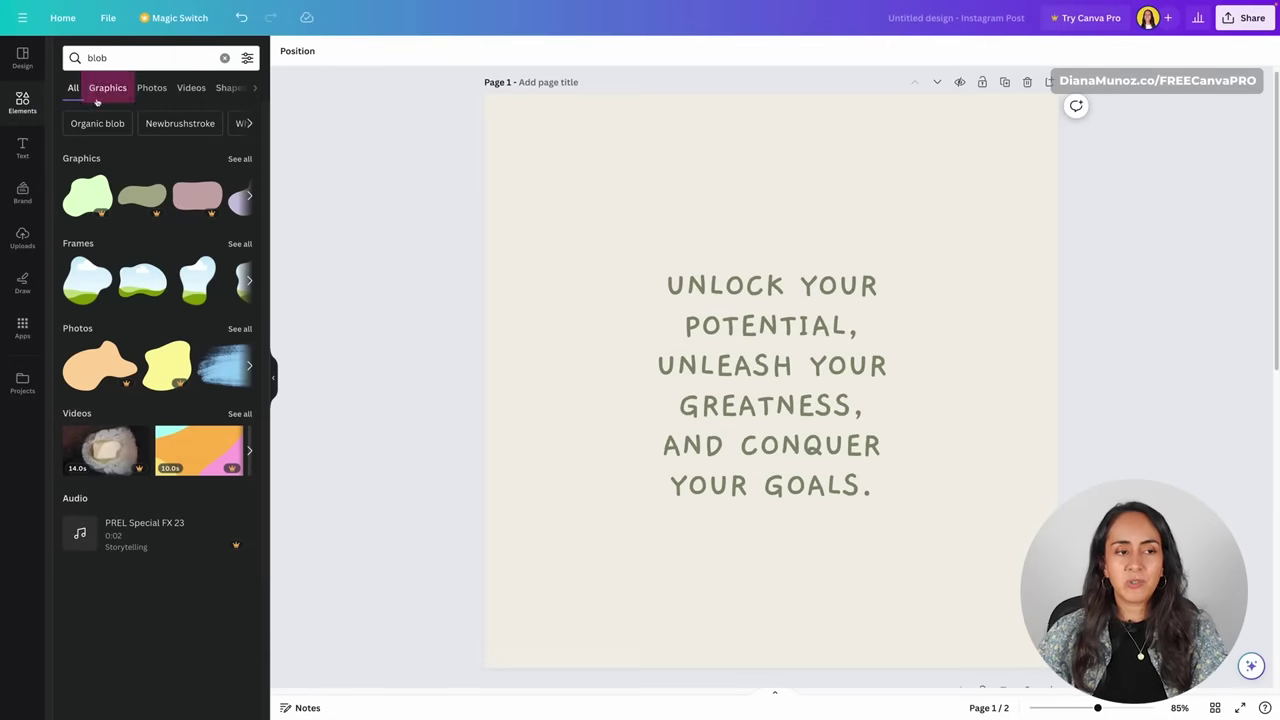
# - Try a beige blob graphic from the library, enlarged in the quote page's upper-right corner, and delete it
pyautogui.click(107, 88)
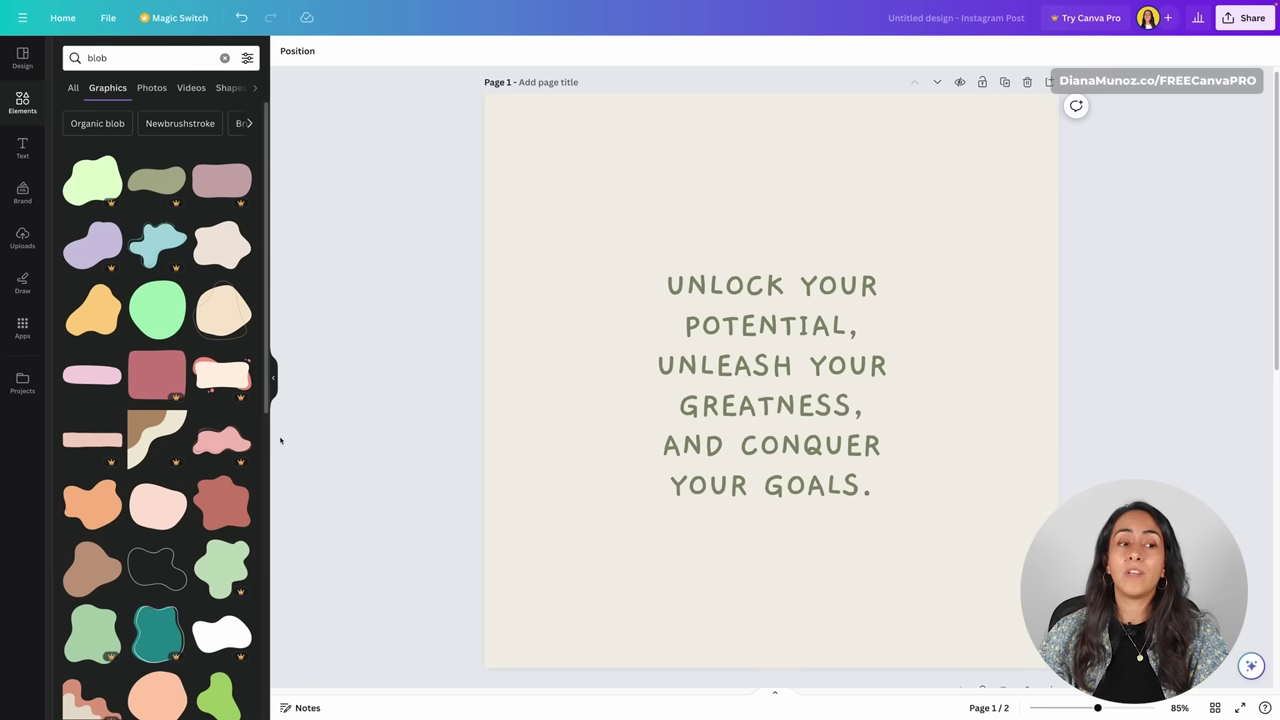
pyautogui.click(222, 245)
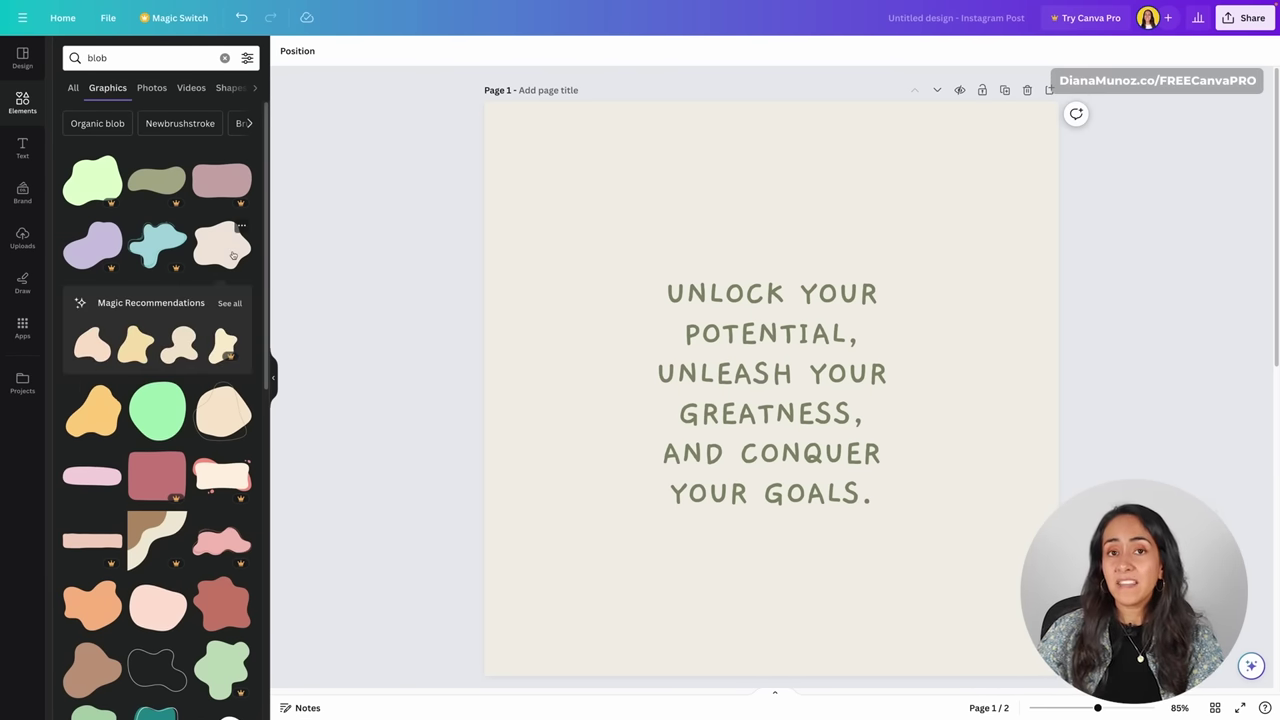
pyautogui.moveTo(785, 392); pyautogui.dragTo(1002, 148)
pyautogui.moveTo(871, 234); pyautogui.dragTo(828, 273)
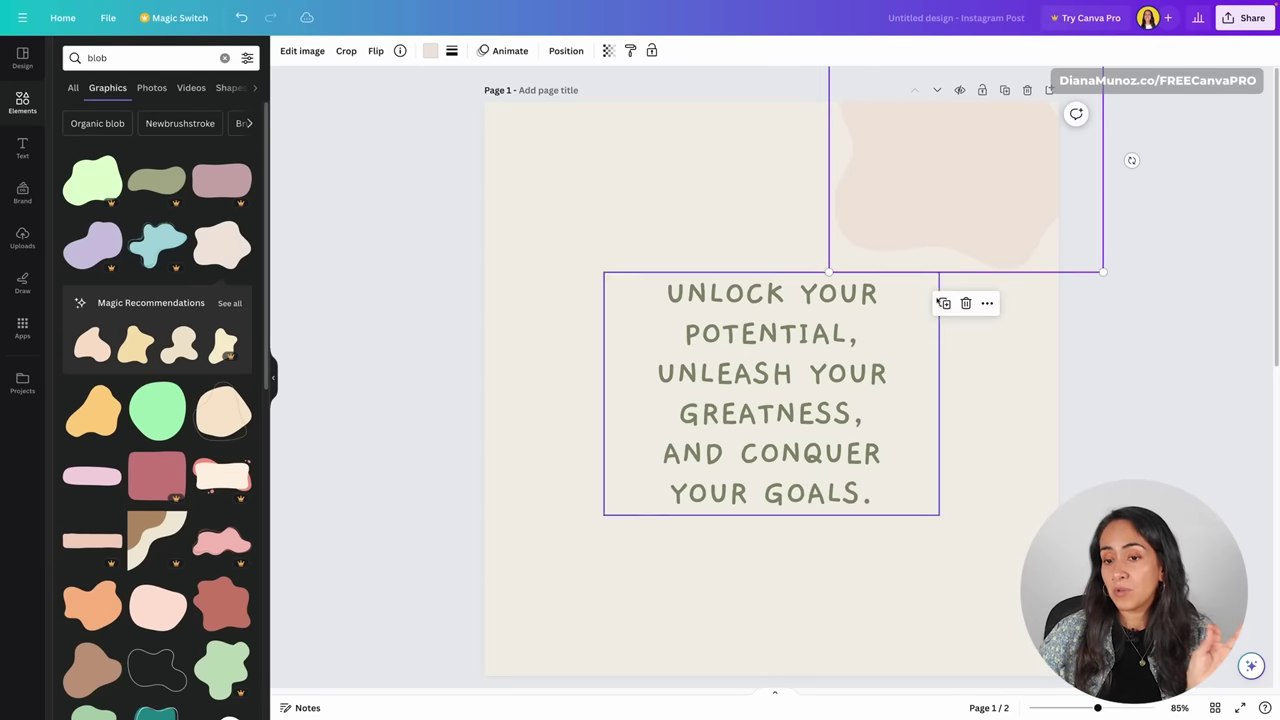
pyautogui.press('Delete')
pyautogui.click(273, 378)
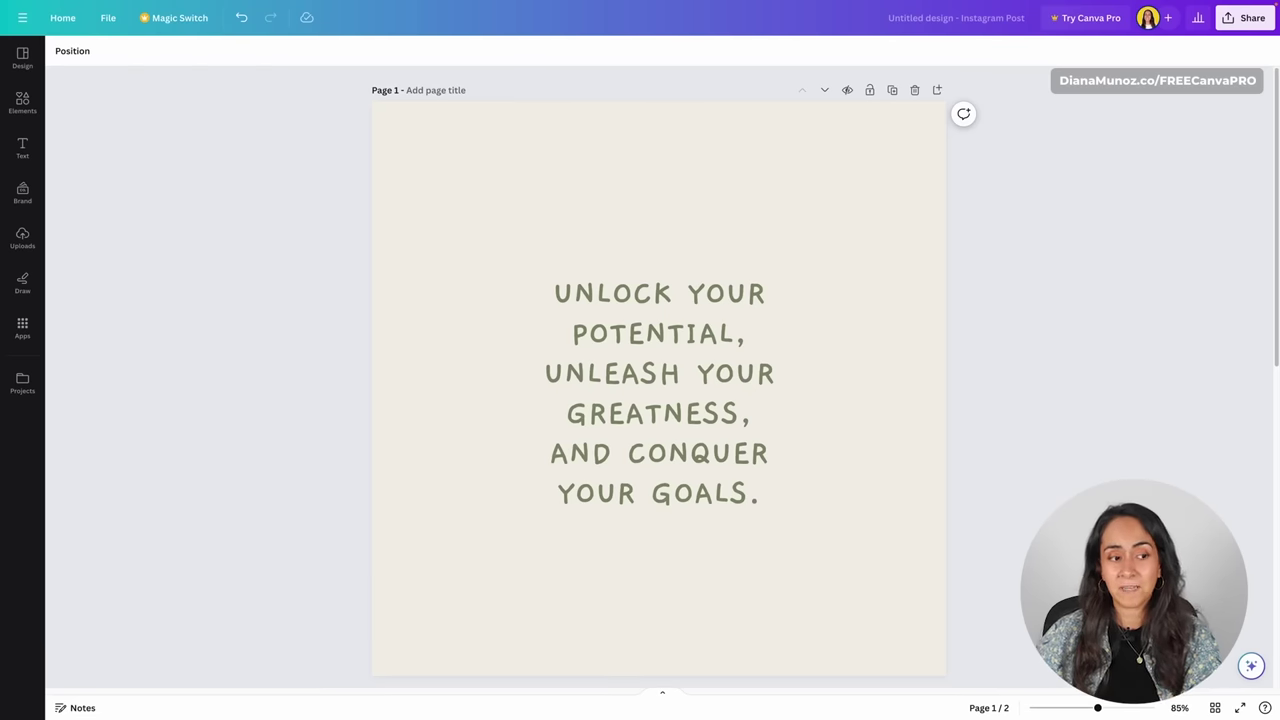
# - Search the apps for "blob" and open the Blobs app
pyautogui.click(14, 341)
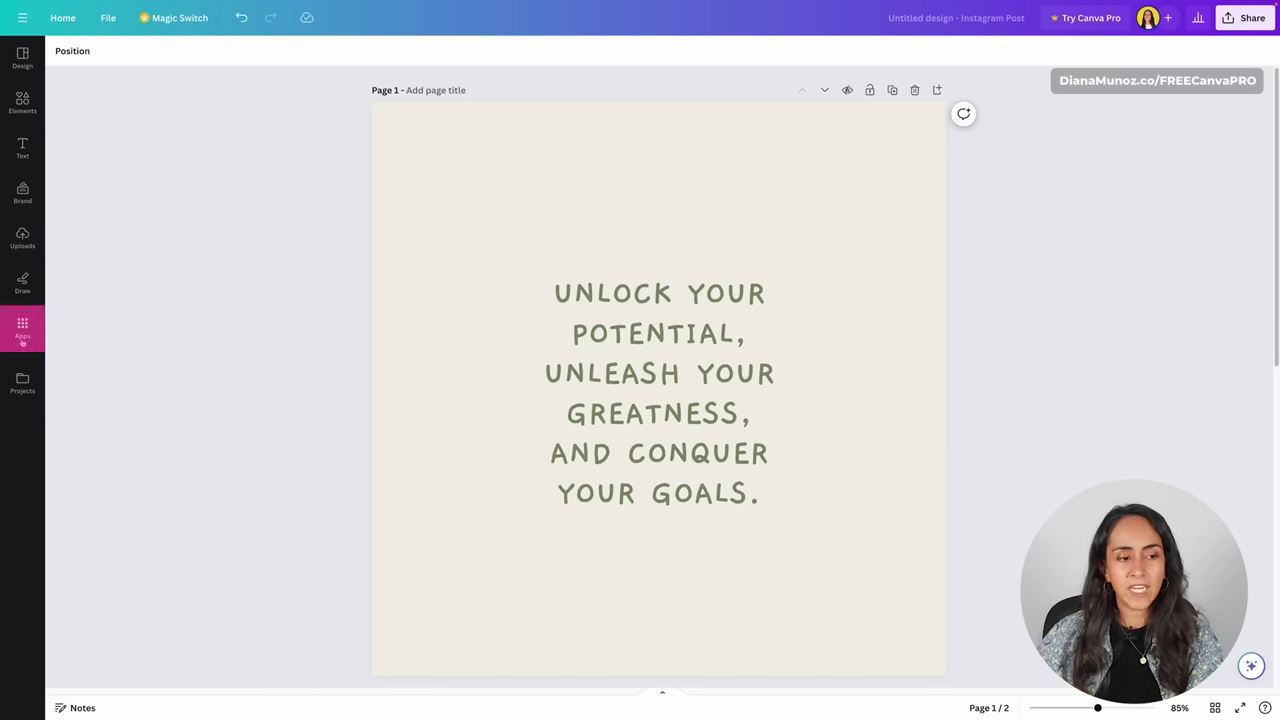
pyautogui.write('blob')
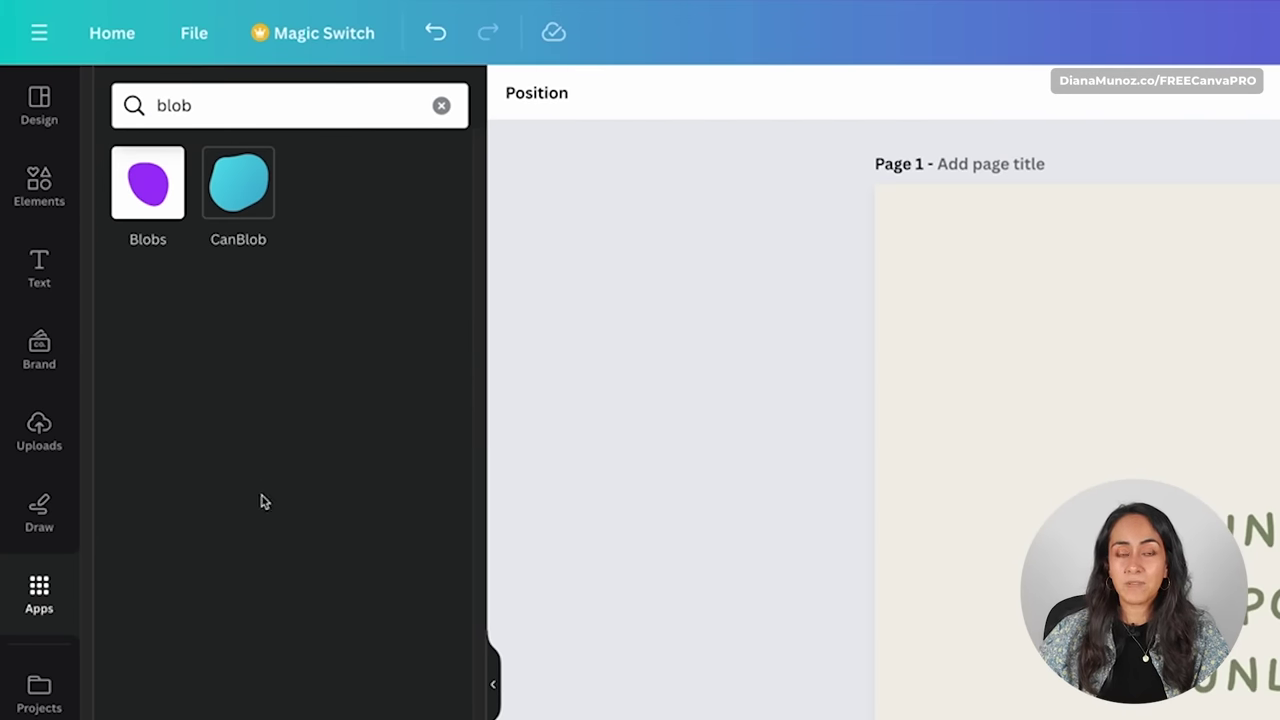
pyautogui.click(146, 180)
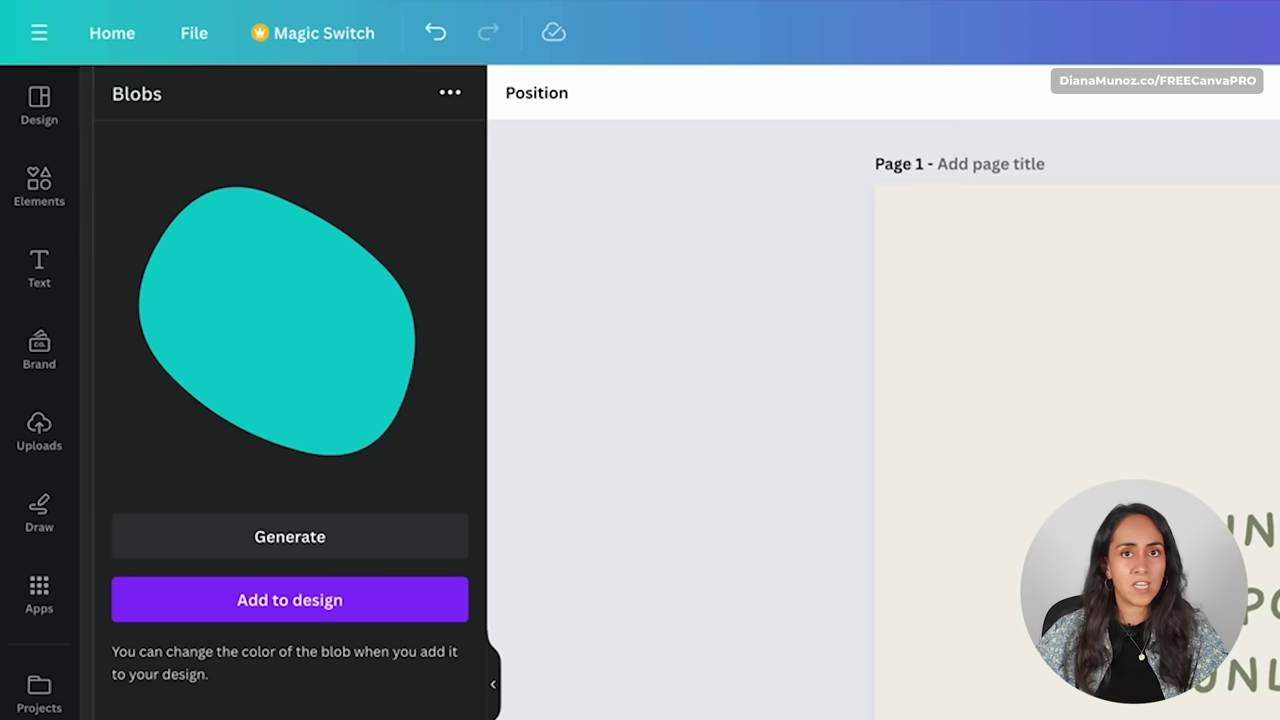
# - Generate a new blob shape, add it to the quote design, and enlarge it in the page's upper-right corner
pyautogui.click(274, 545)
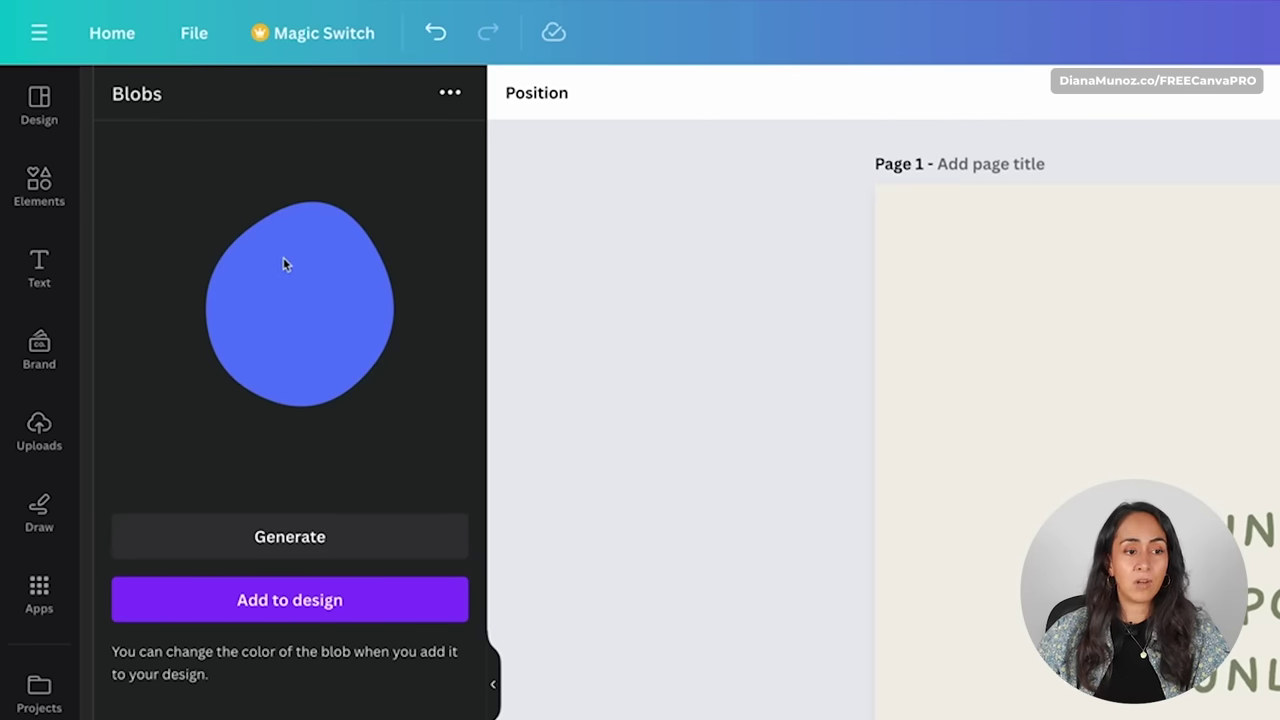
pyautogui.click(326, 607)
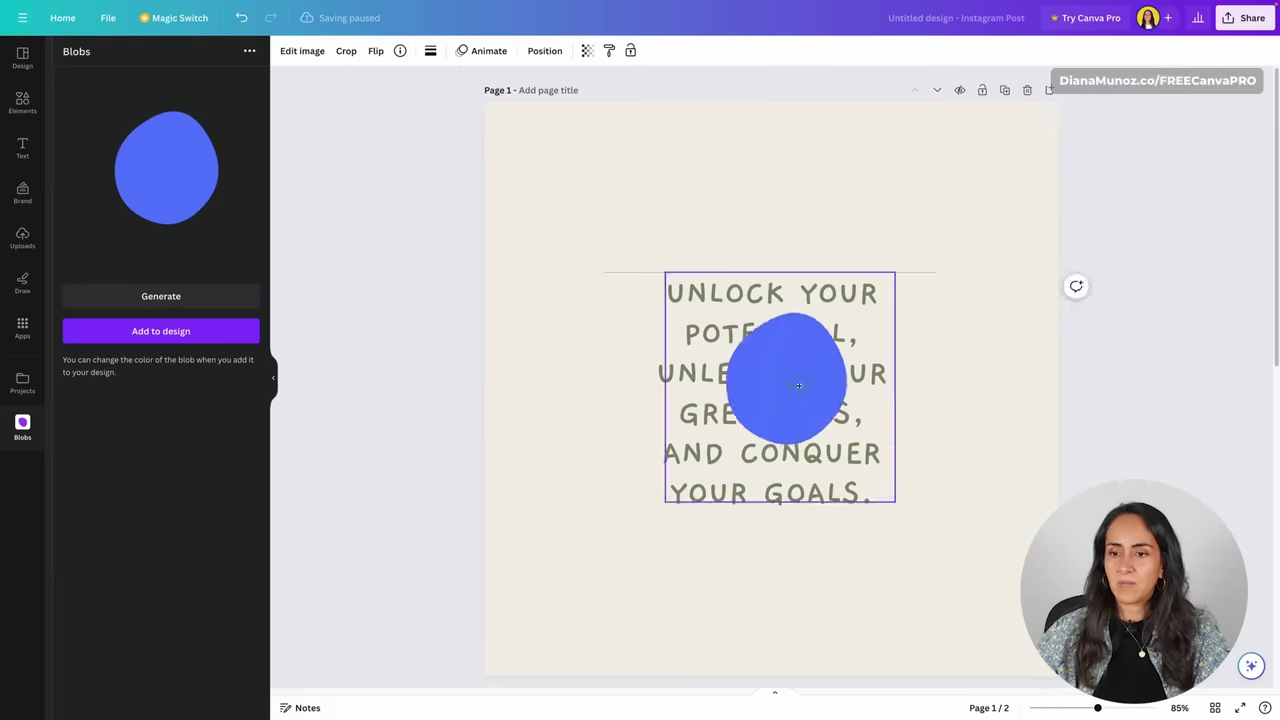
pyautogui.moveTo(775, 390); pyautogui.dragTo(1036, 146)
pyautogui.moveTo(916, 268); pyautogui.dragTo(797, 376)
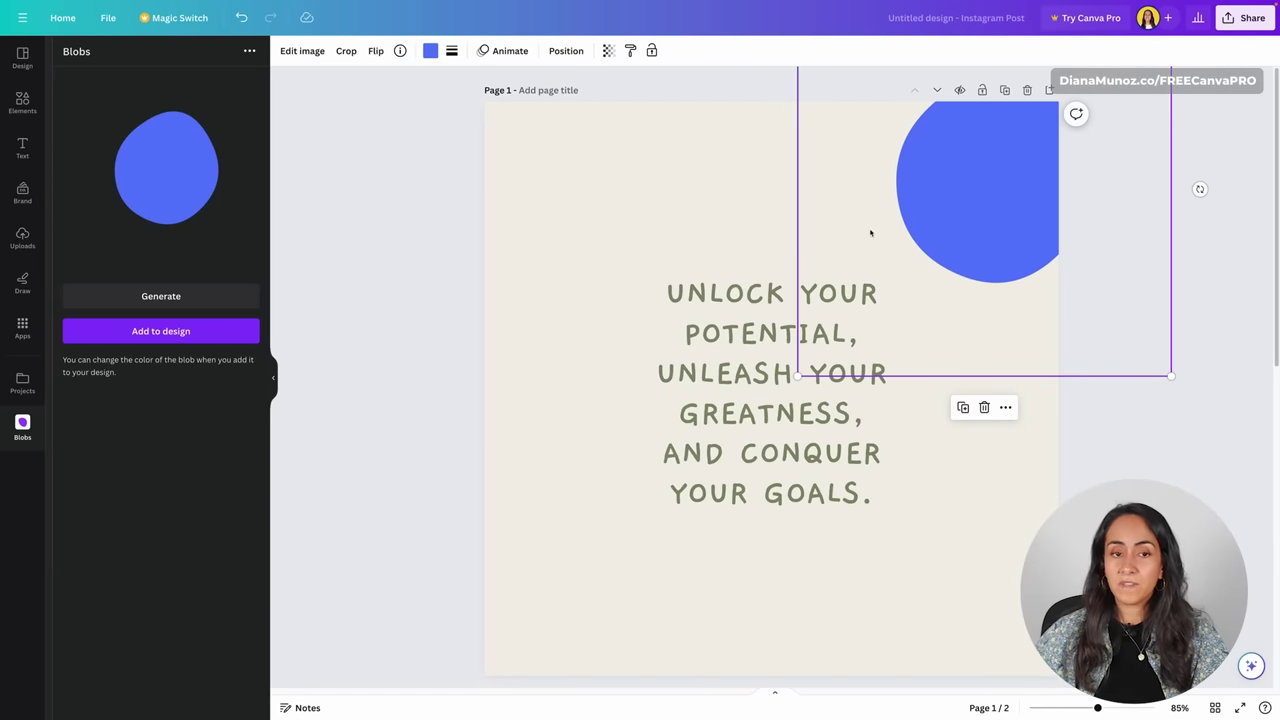
# - Recolor the corner blob with the document's soft yellow, enlarge it and shift it further into the upper-right corner
pyautogui.click(430, 52)
pyautogui.click(195, 128)
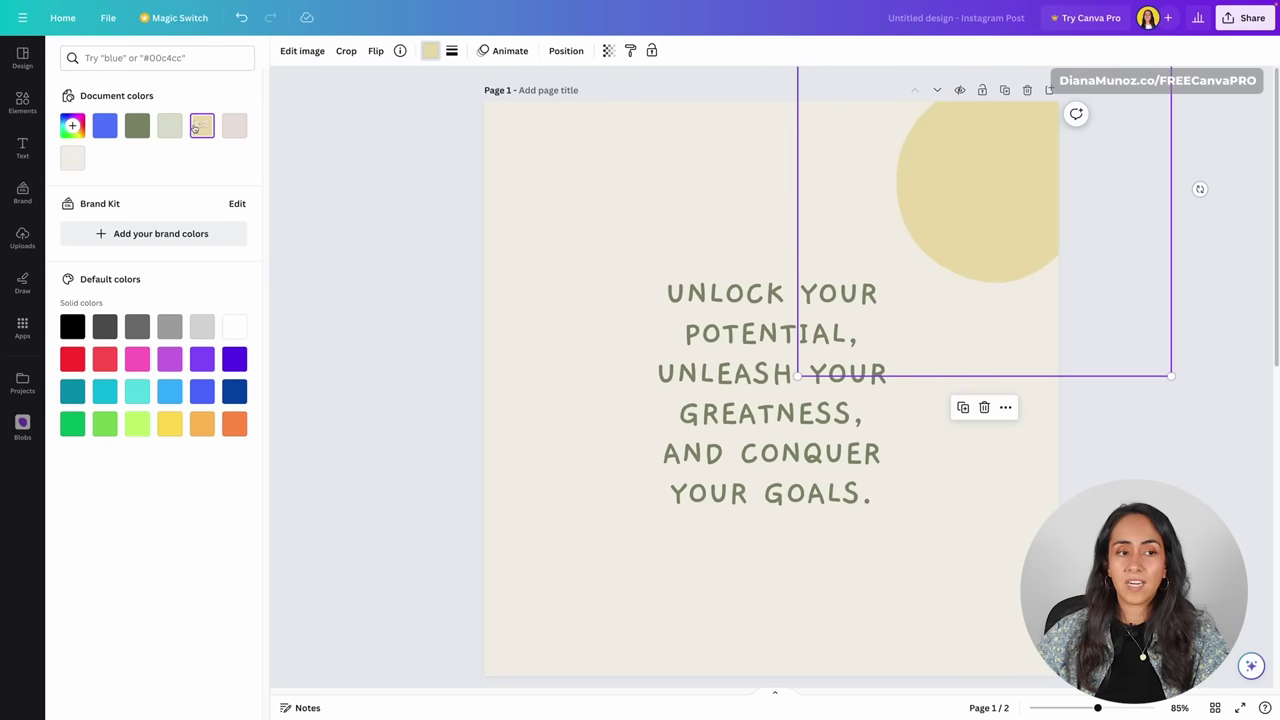
pyautogui.moveTo(797, 376); pyautogui.dragTo(617, 551)
pyautogui.moveTo(957, 371); pyautogui.dragTo(1063, 250)
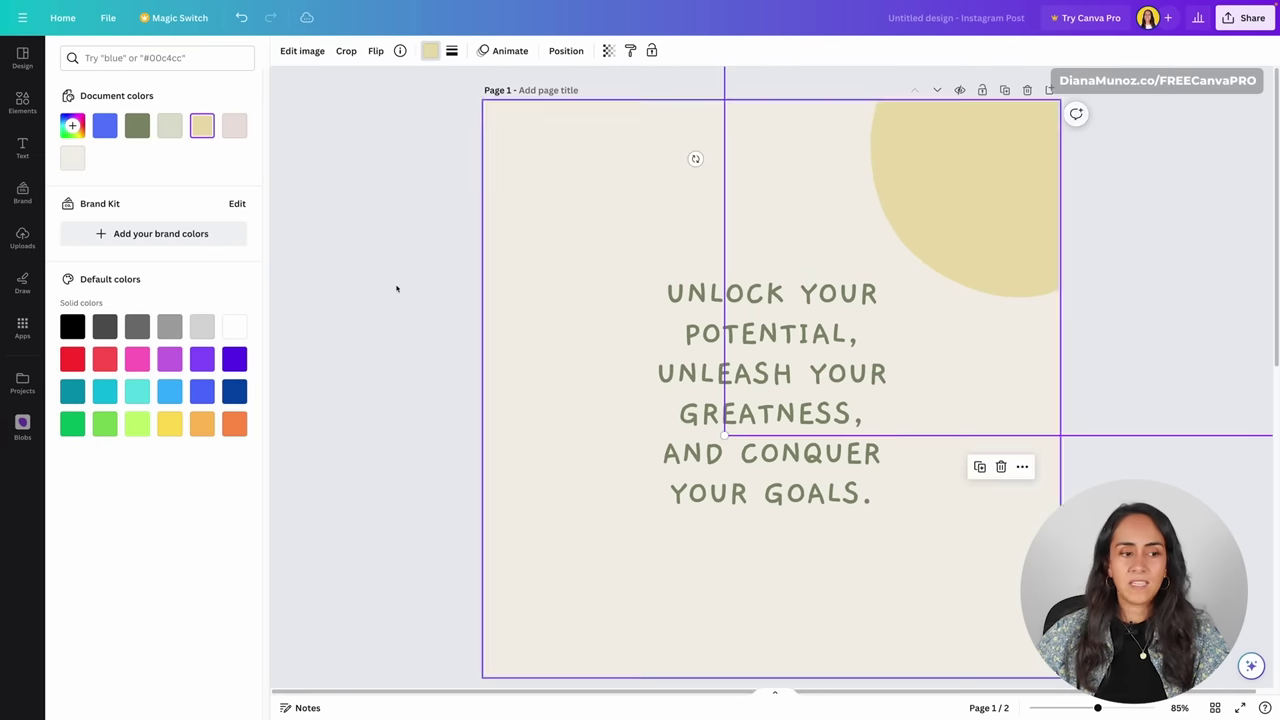
# - Return to the Blobs app and generate another blob shape
pyautogui.click(22, 424)
pyautogui.click(187, 297)
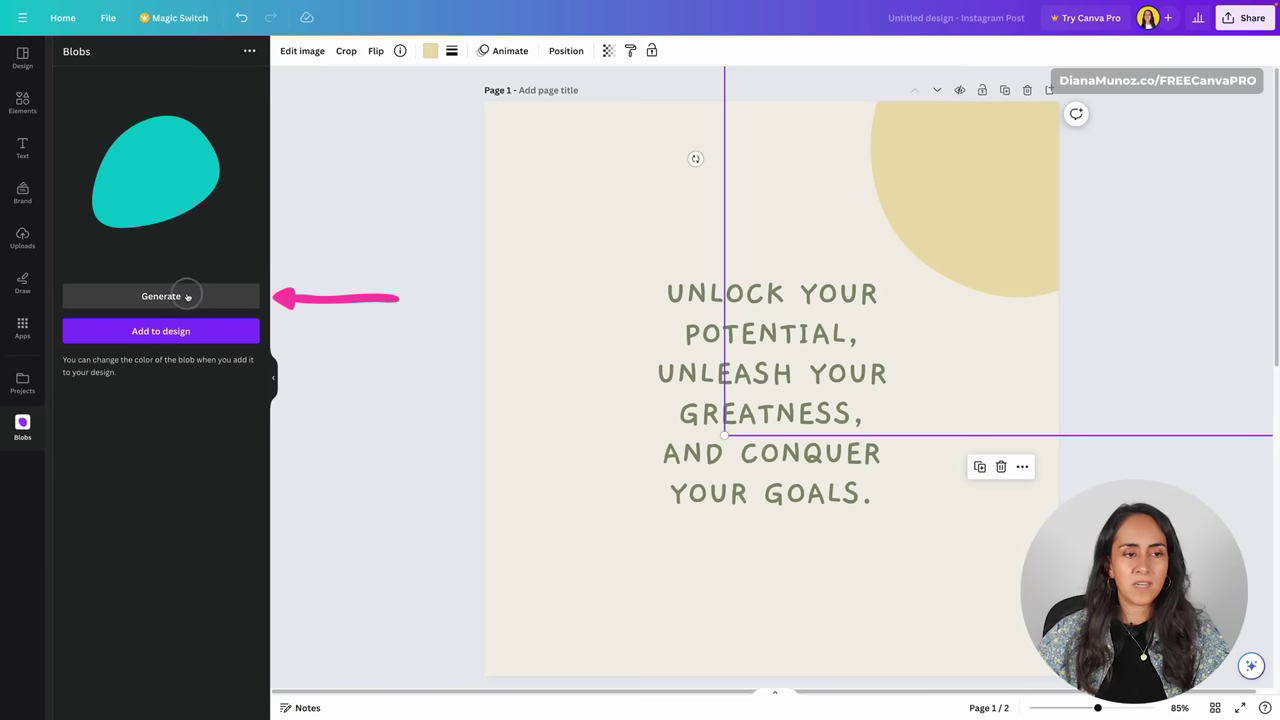
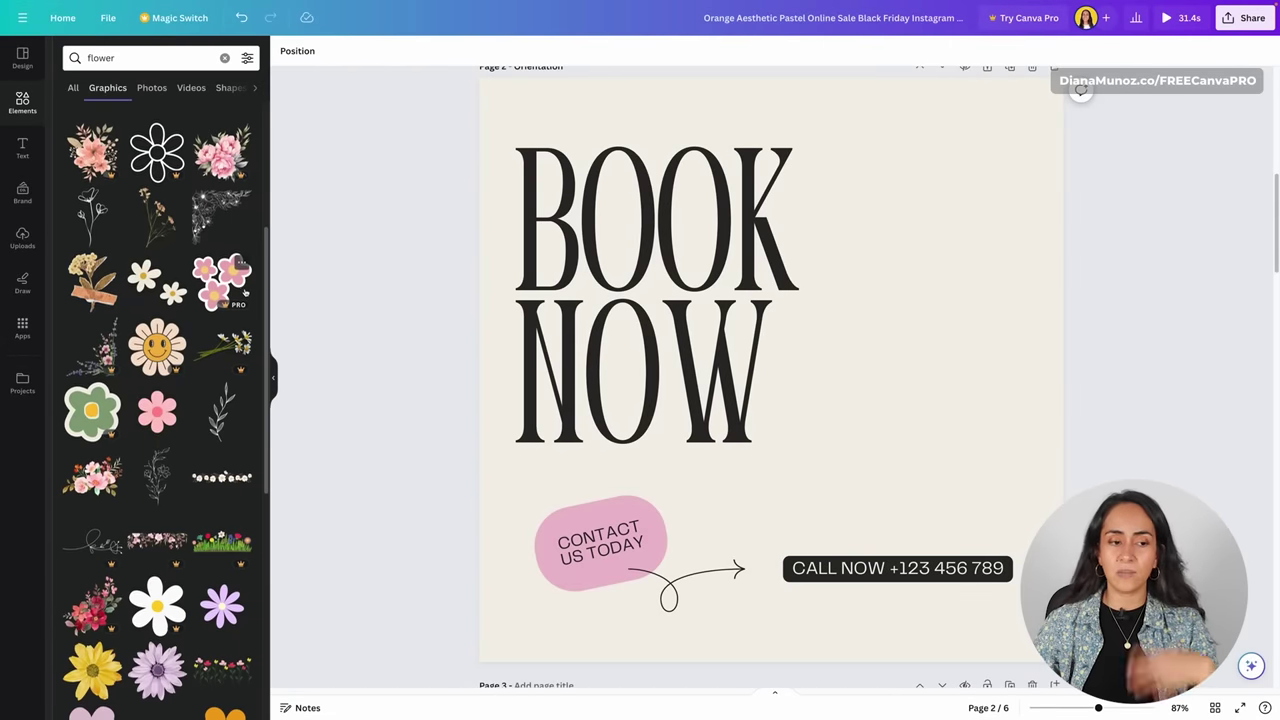
# - Filter the "flower" graphics results to vertical orientation
pyautogui.scroll(-8, 231, 291)
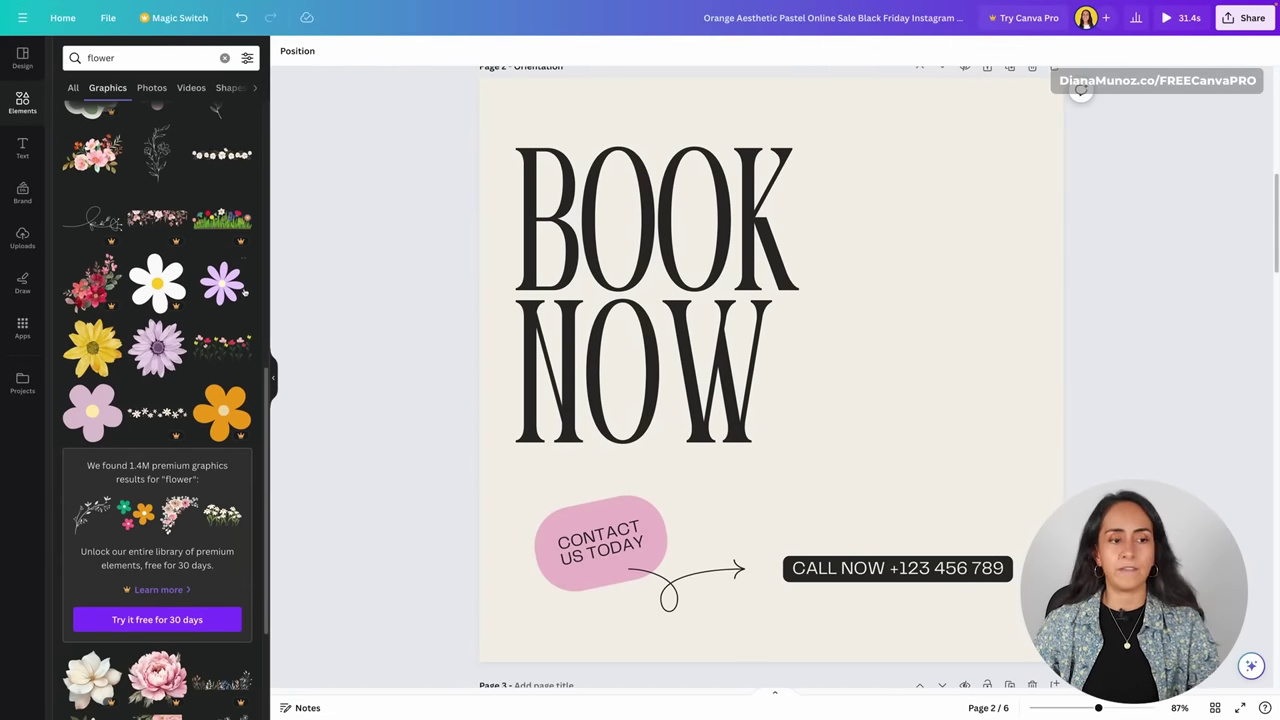
pyautogui.scroll(-3, 236, 291)
pyautogui.scroll(1, 236, 291)
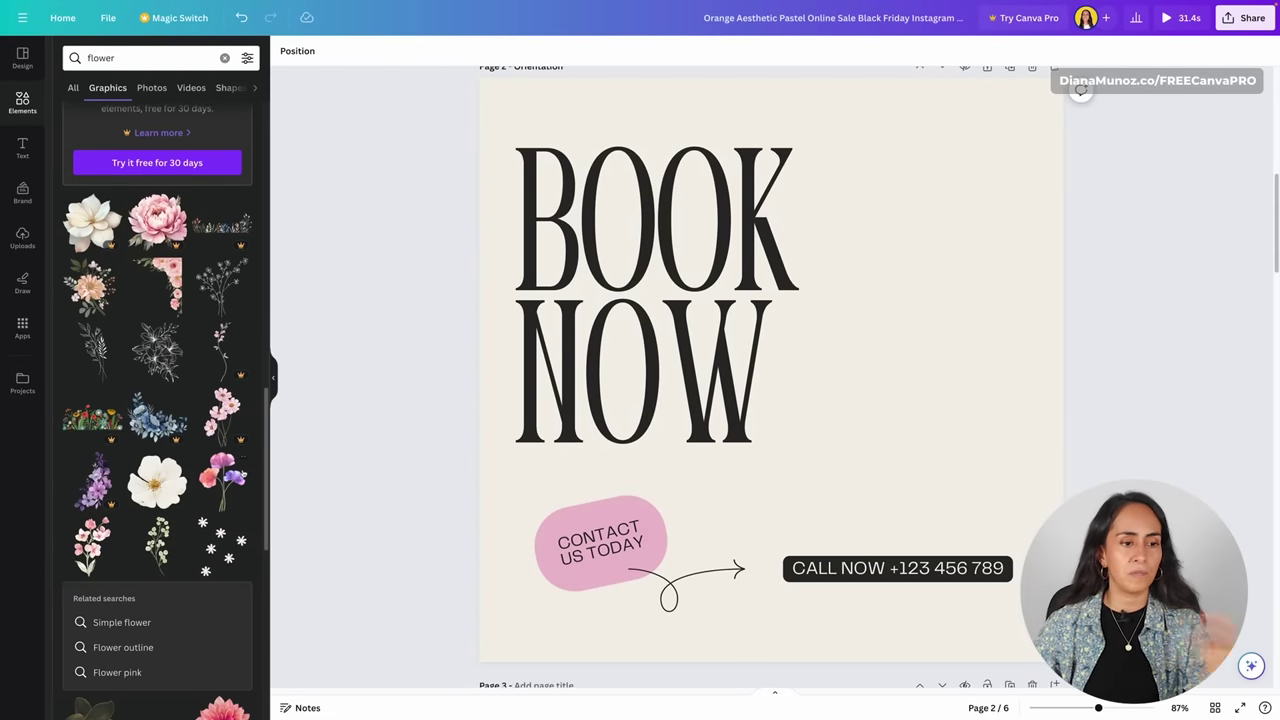
pyautogui.scroll(10, 225, 470)
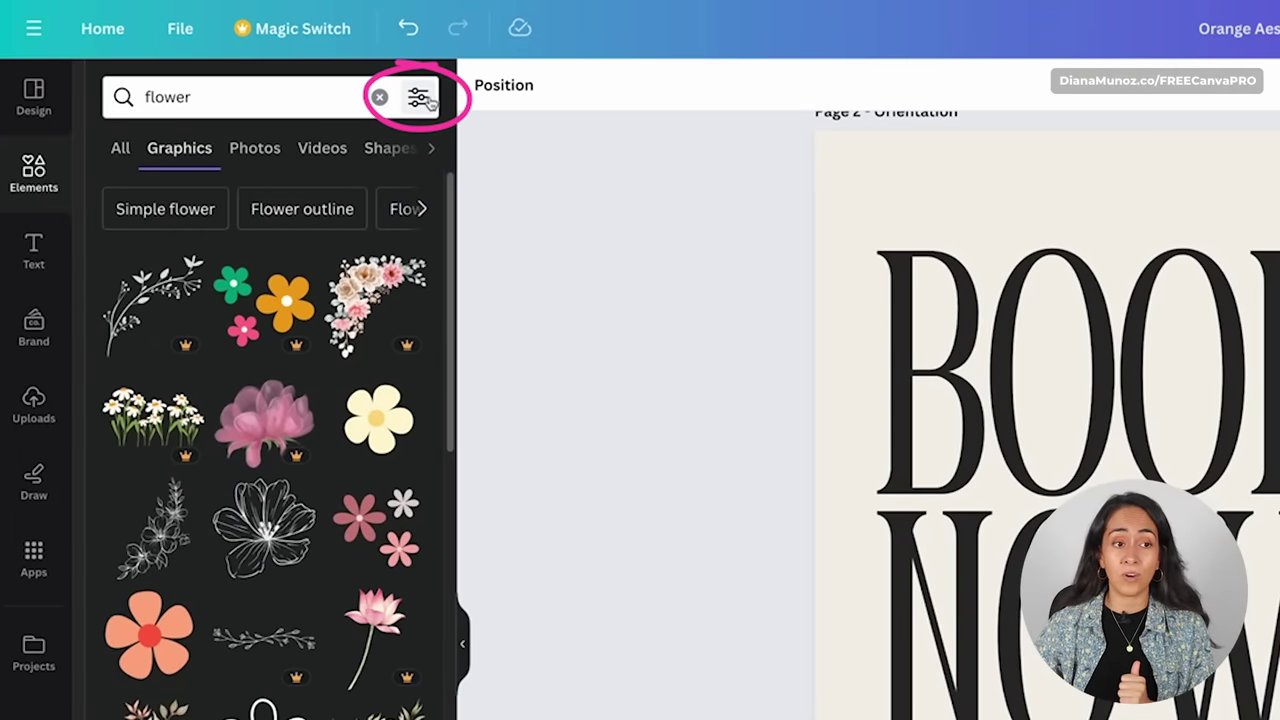
pyautogui.click(420, 99)
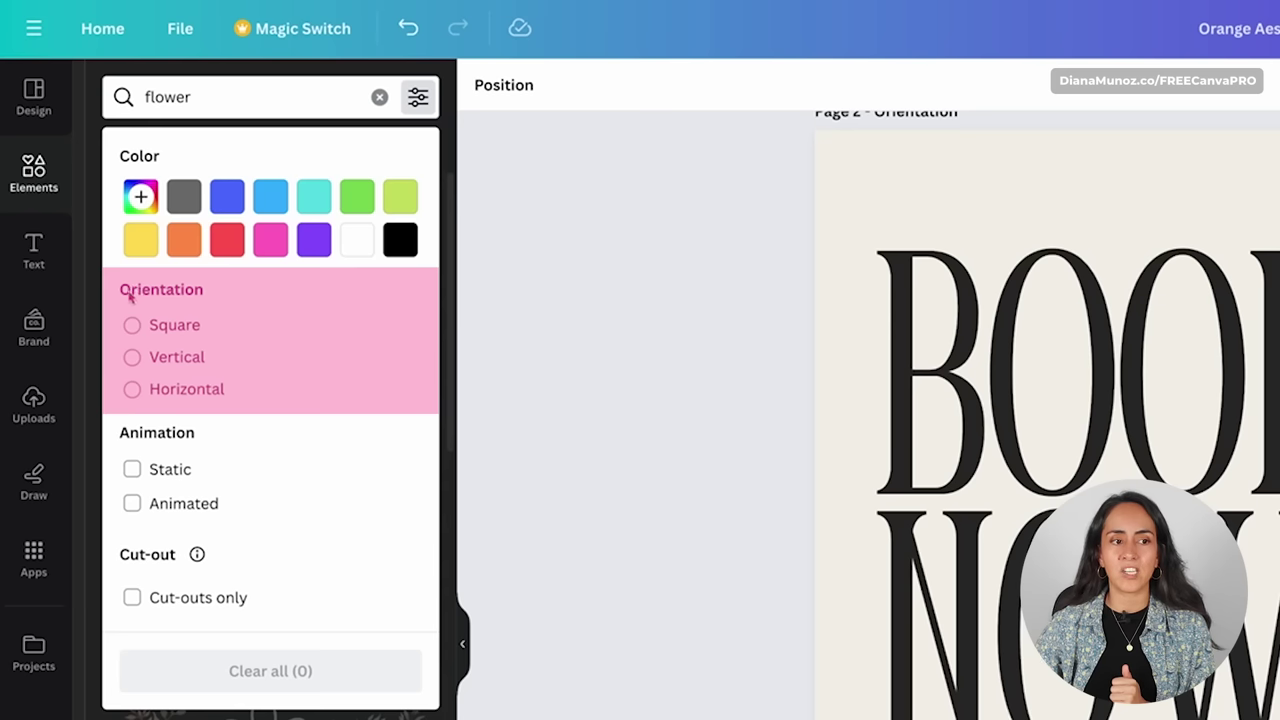
pyautogui.click(176, 325)
pyautogui.click(160, 357)
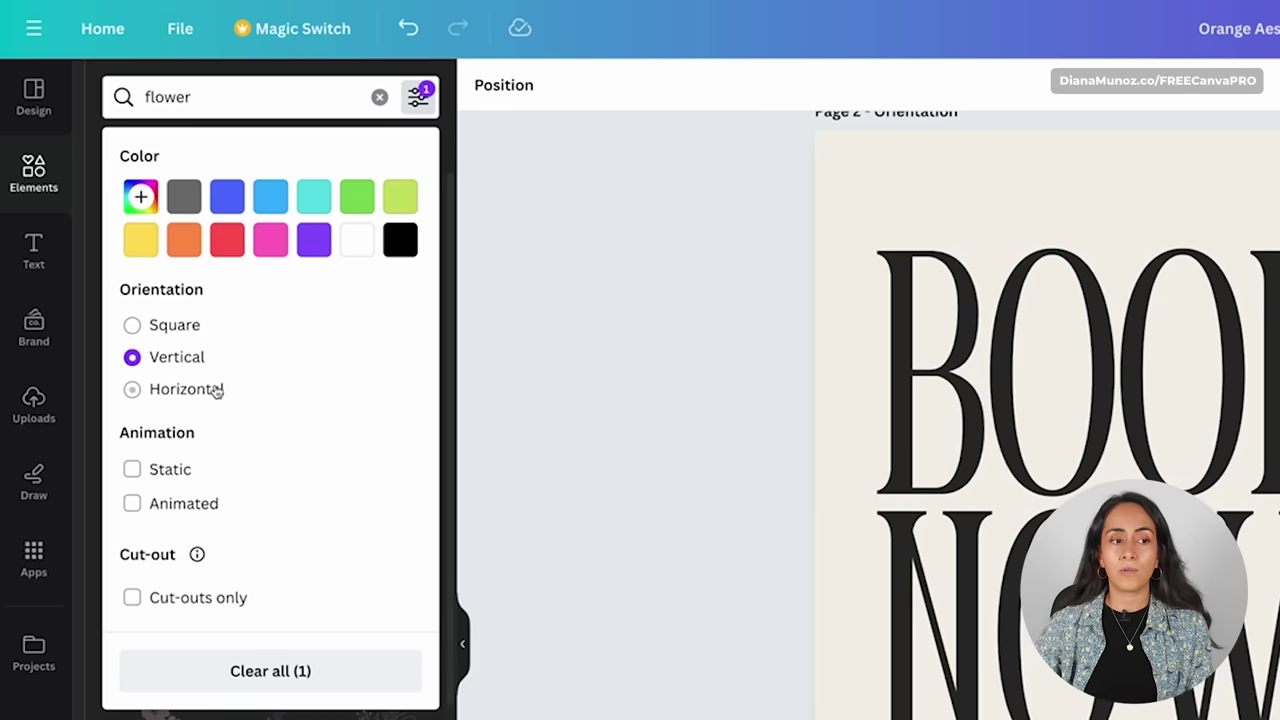
pyautogui.click(418, 96)
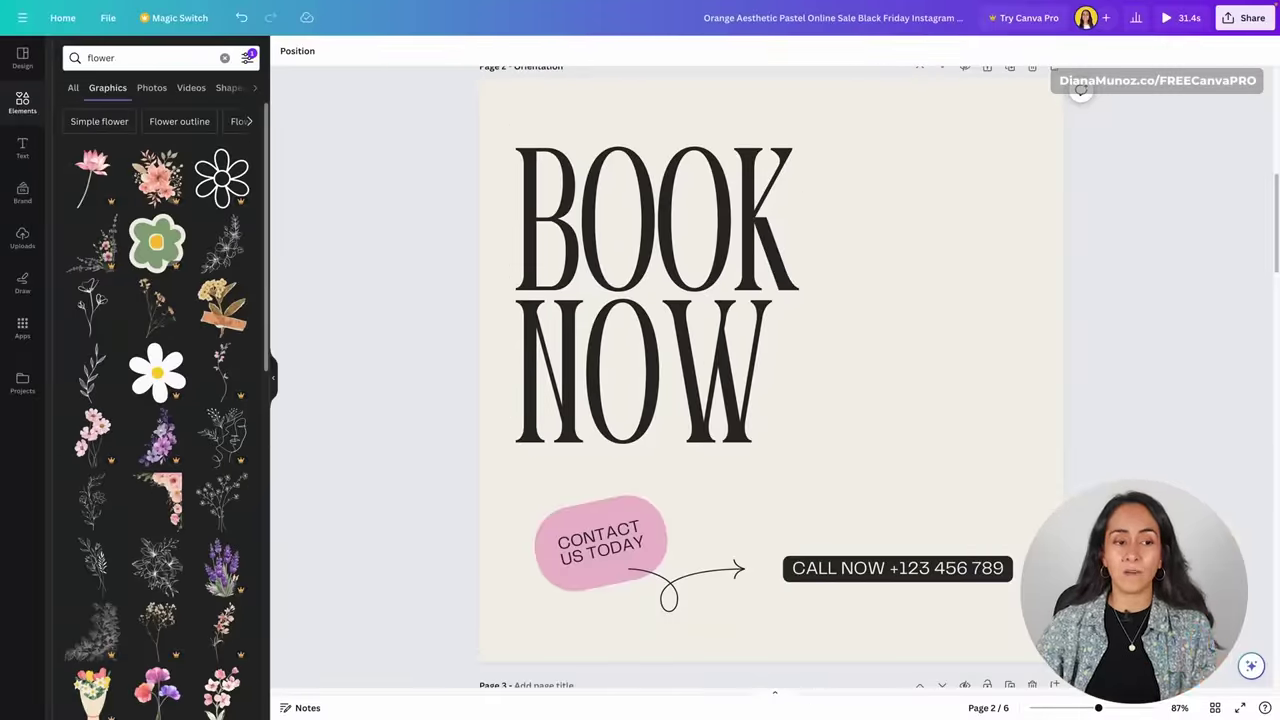
# - Add the pink watercolor flower stem graphic to the Book Now page and place it in the empty space beside the heading
pyautogui.scroll(-2, 255, 340)
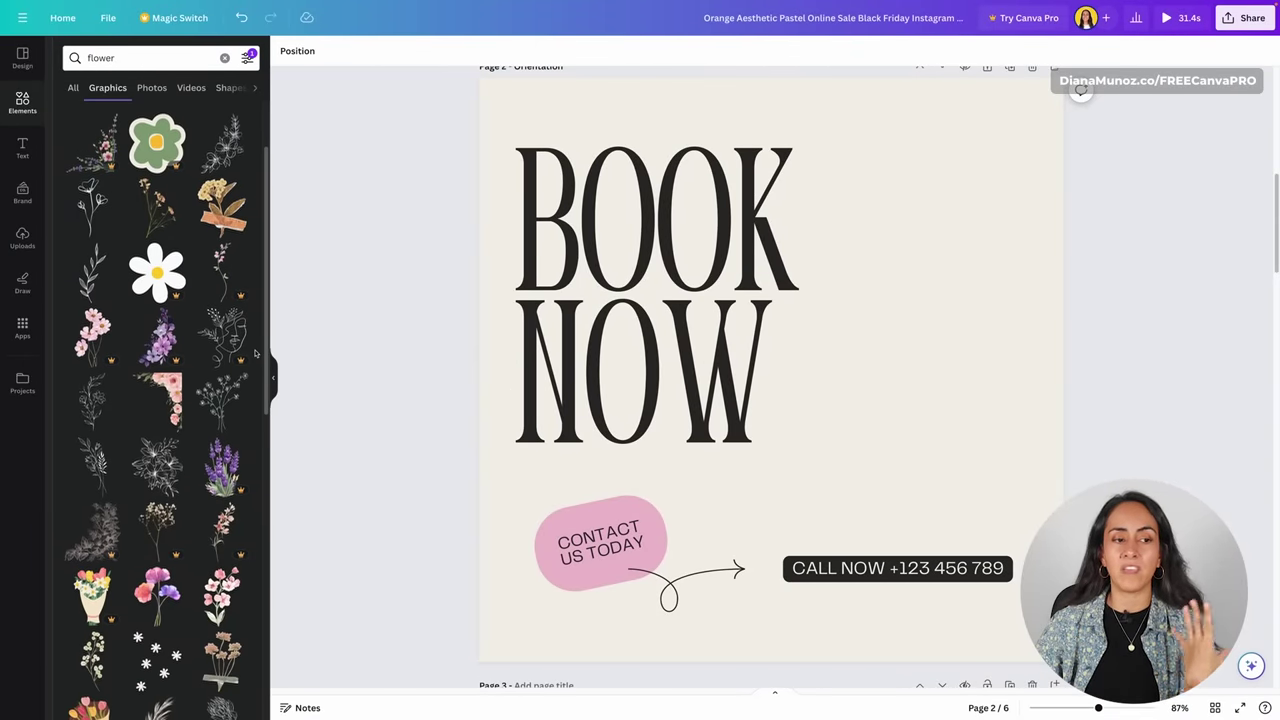
pyautogui.scroll(-2, 255, 352)
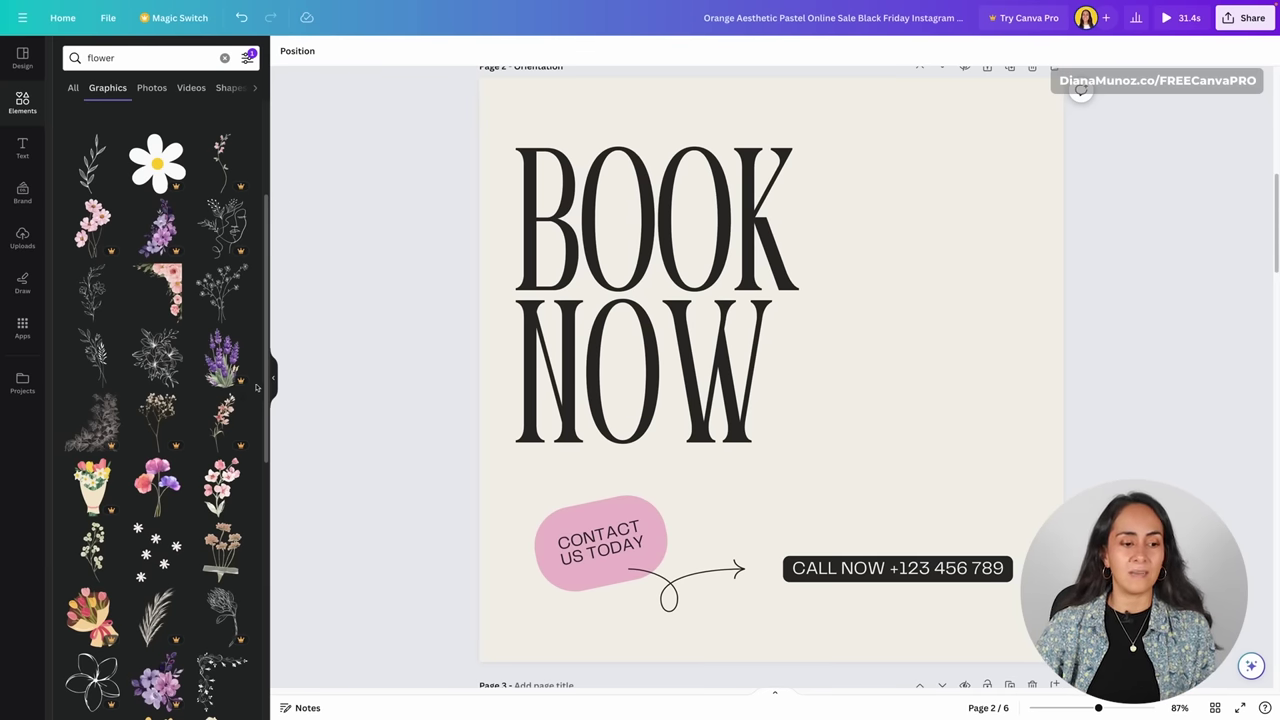
pyautogui.click(230, 478)
pyautogui.moveTo(790, 390); pyautogui.dragTo(895, 334)
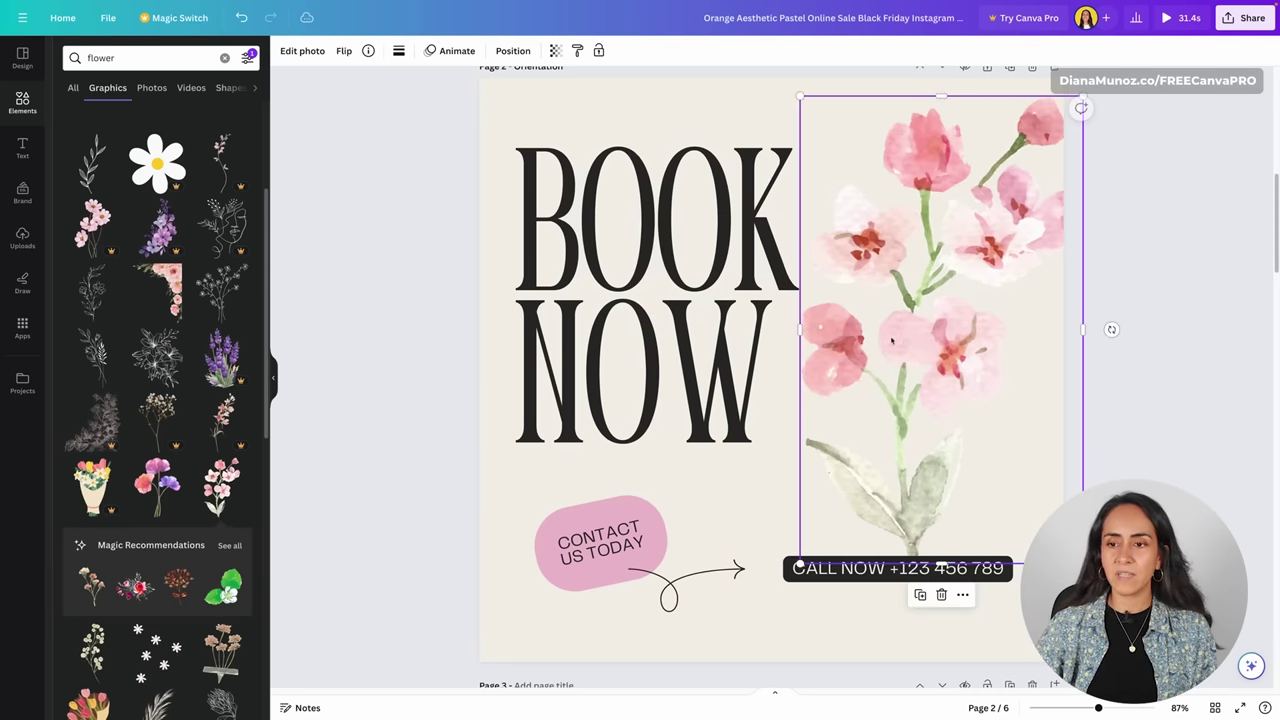
pyautogui.click(1166, 252)
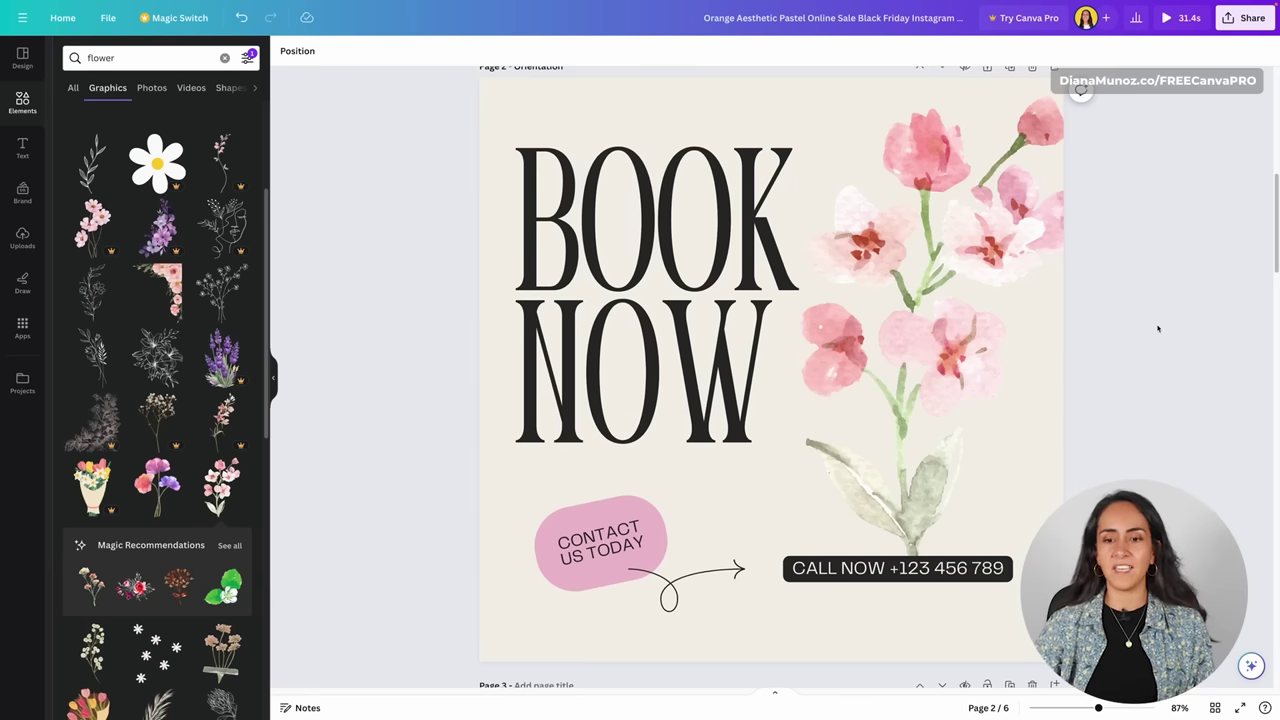
pyautogui.moveTo(995, 363); pyautogui.dragTo(1013, 363)
# - Recolor the "Contact us today" badge with the light pink from the flower graphic's photo colors
pyautogui.click(600, 545)
pyautogui.click(430, 50)
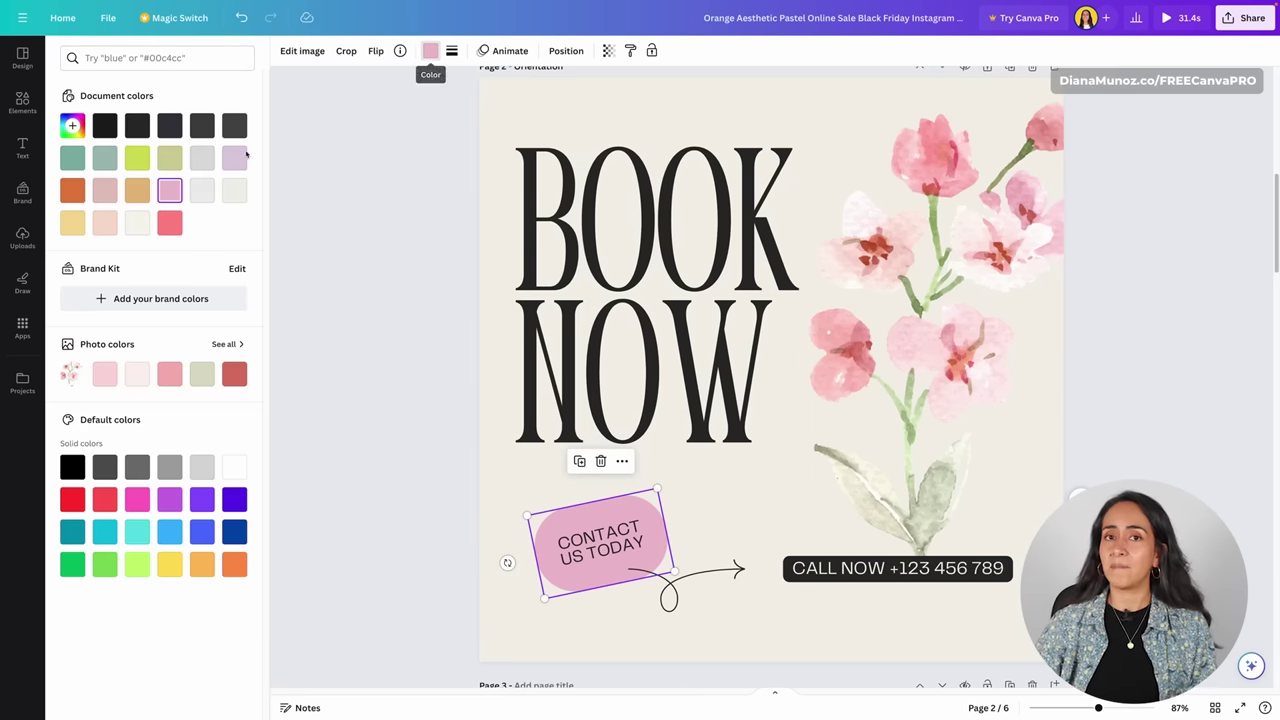
pyautogui.click(105, 373)
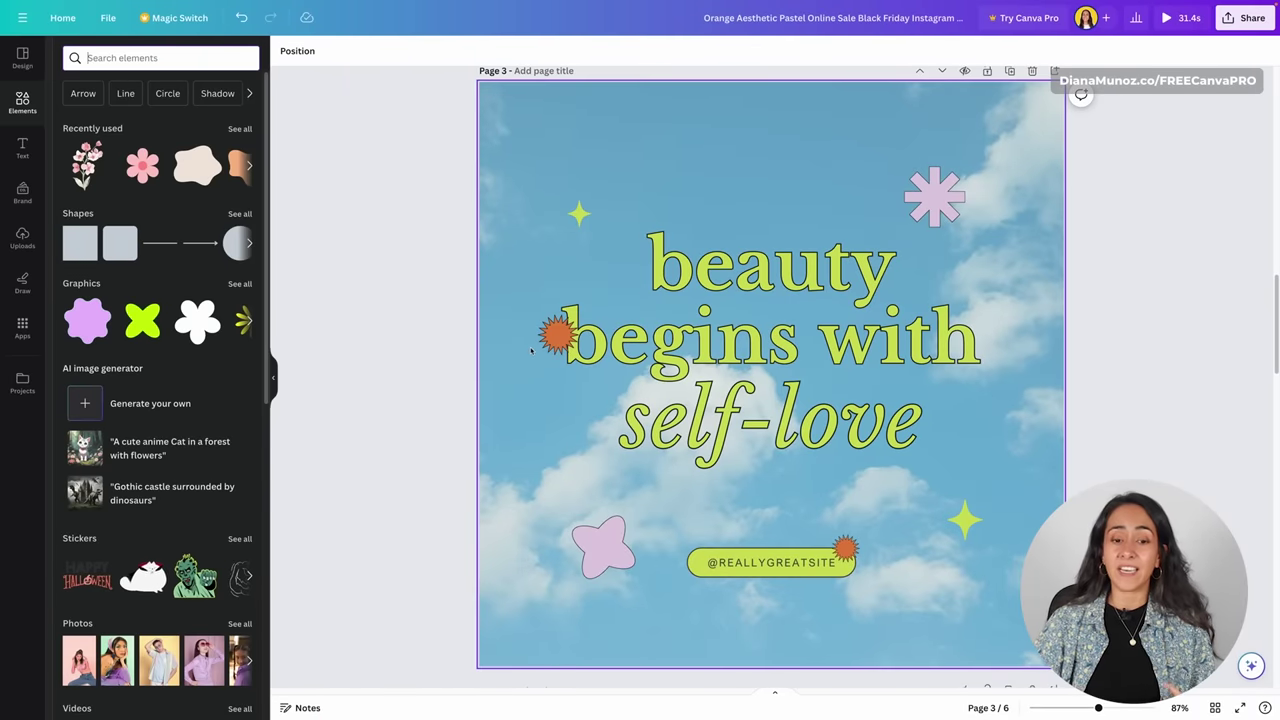
# - Search the element library for "star" and limit the results to graphics
pyautogui.click(216, 58)
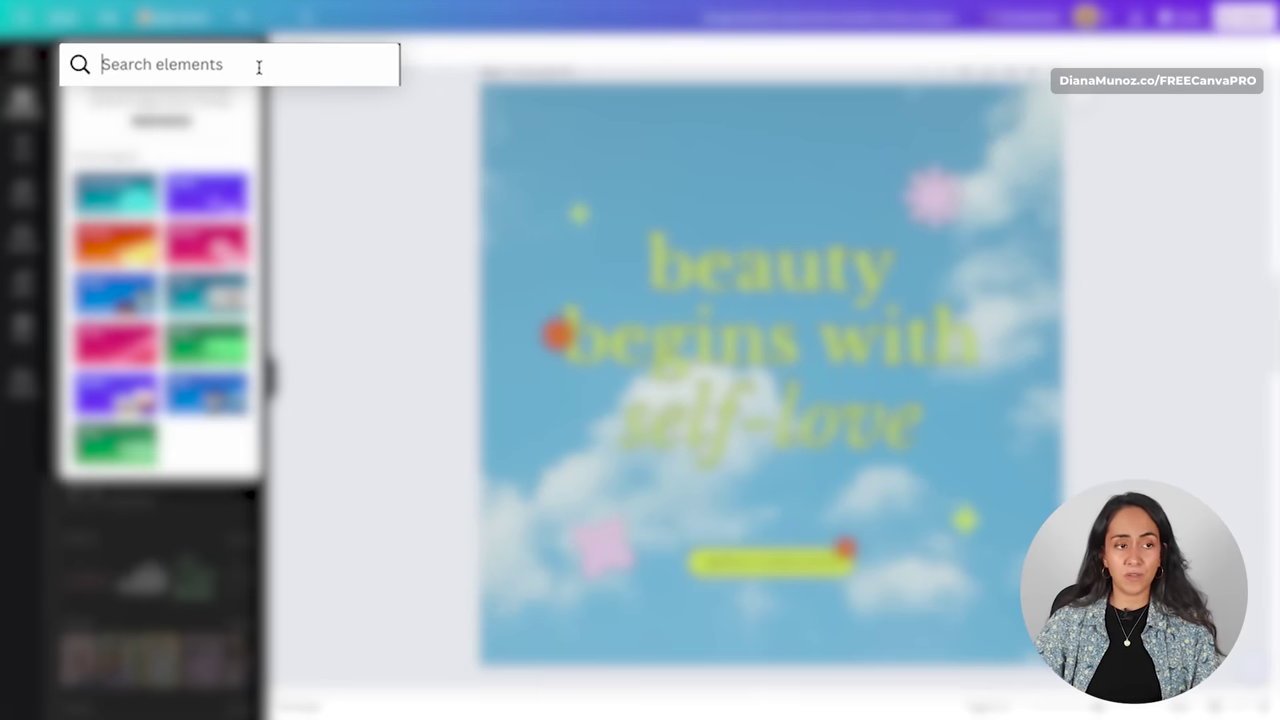
pyautogui.write('star')
pyautogui.press('Return')
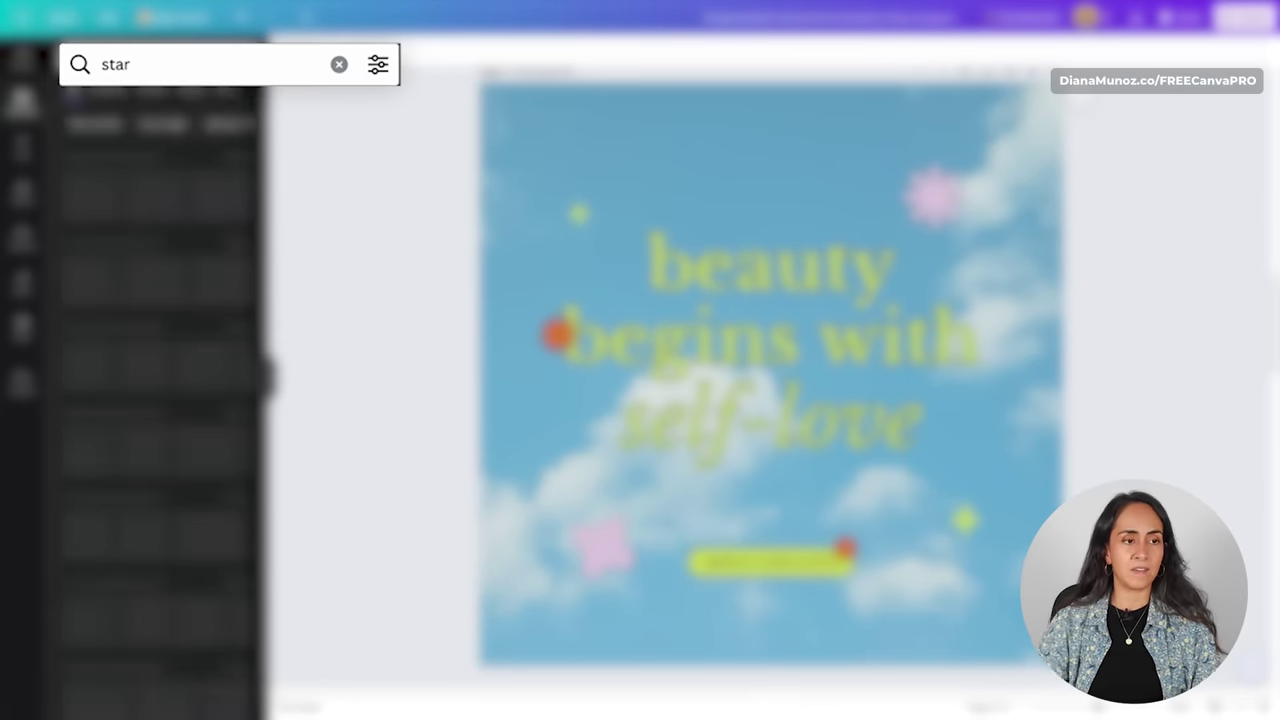
pyautogui.click(110, 88)
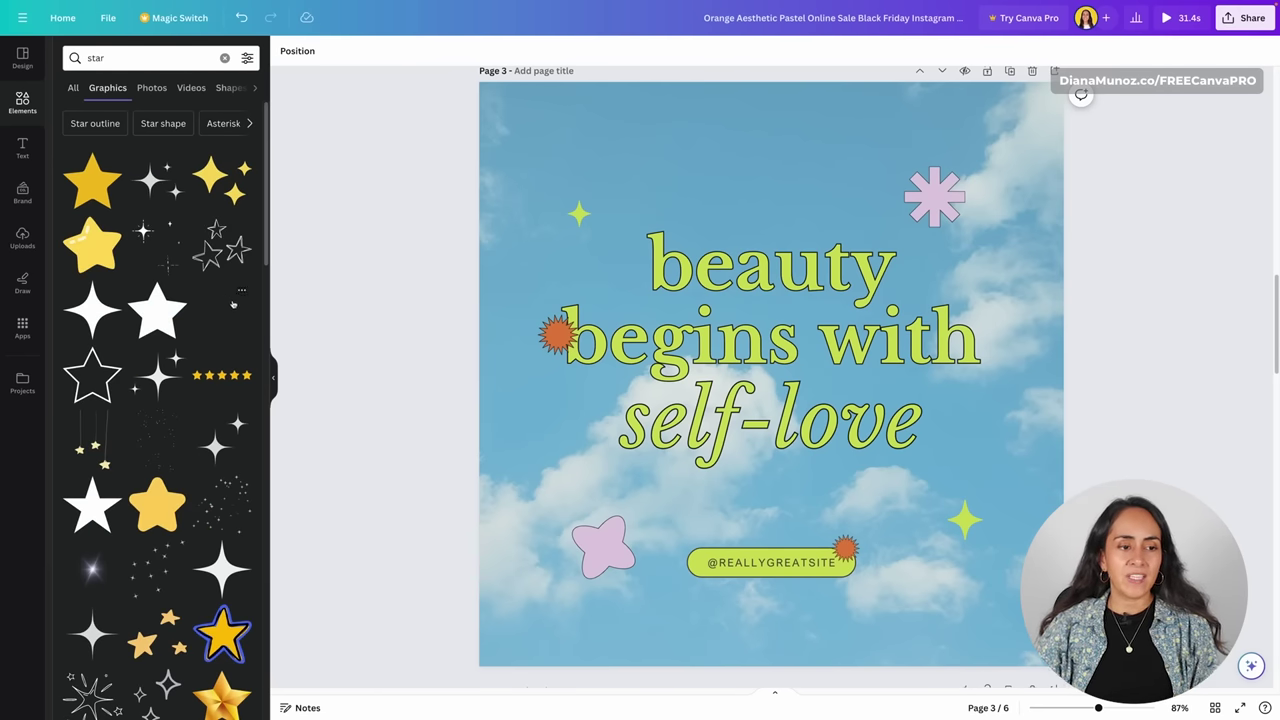
pyautogui.moveTo(274, 157); pyautogui.dragTo(289, 376)
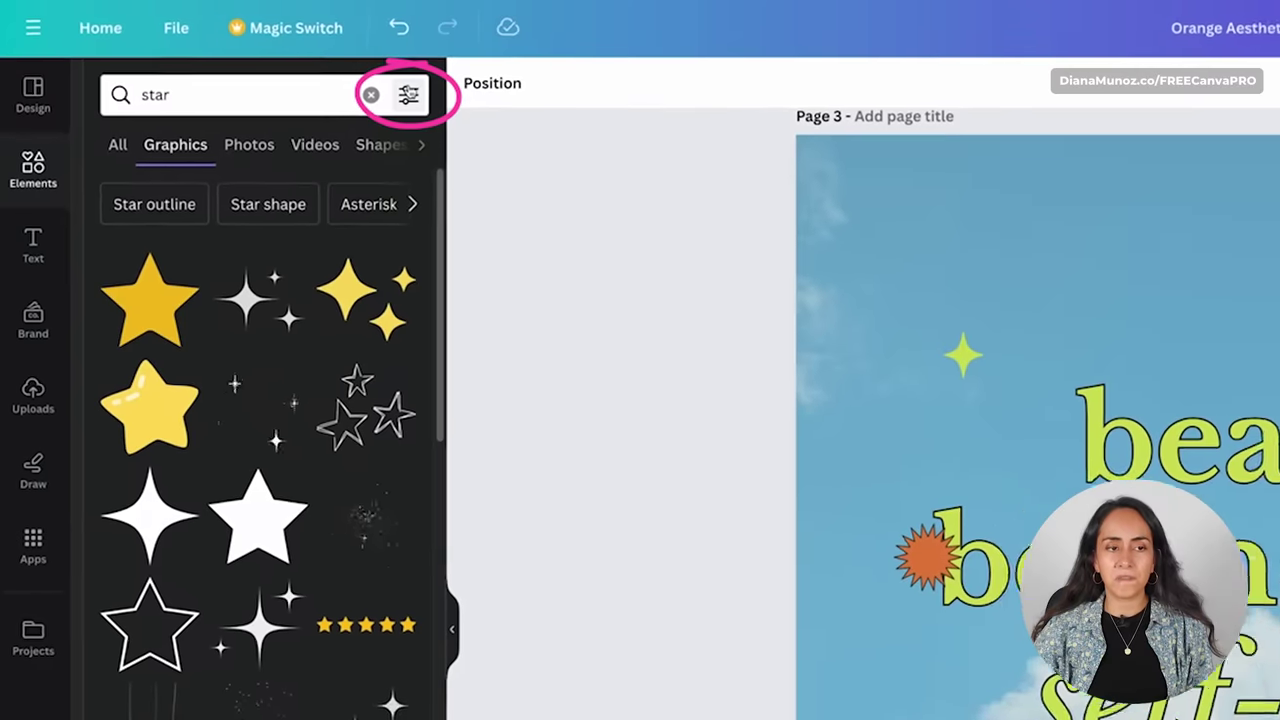
# - Filter the star graphics to animated ones only
pyautogui.click(247, 58)
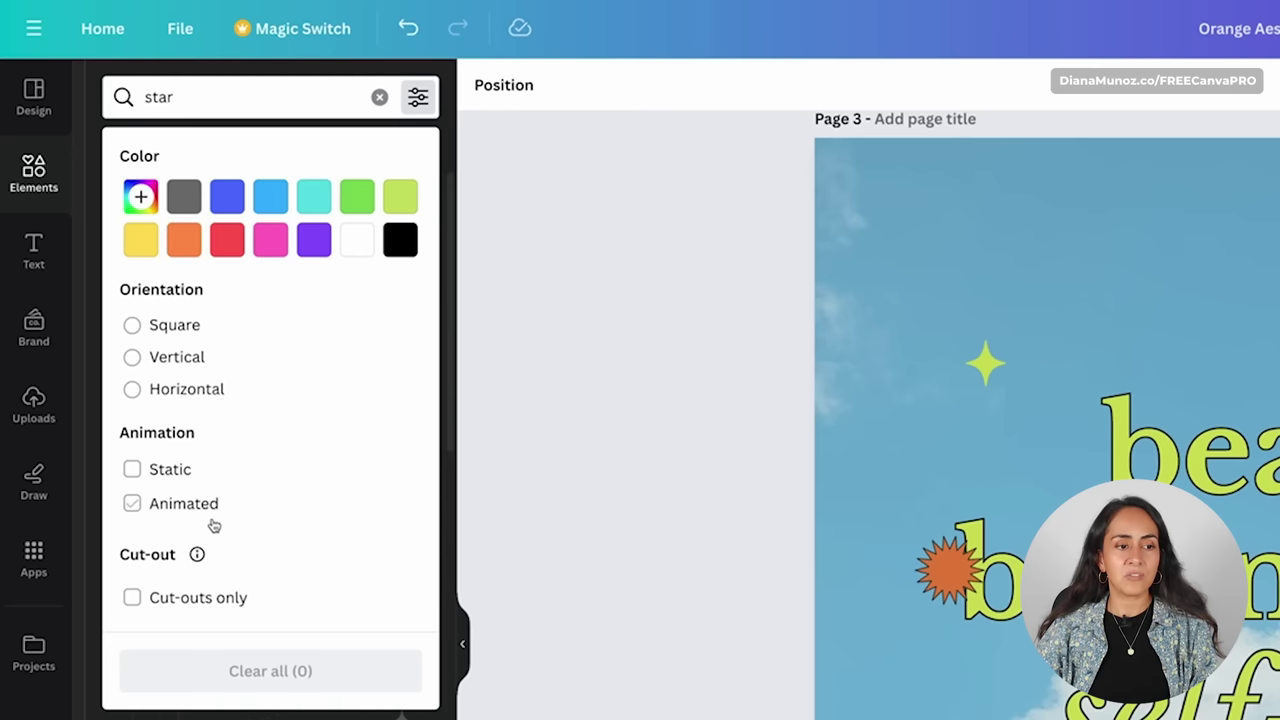
pyautogui.click(132, 504)
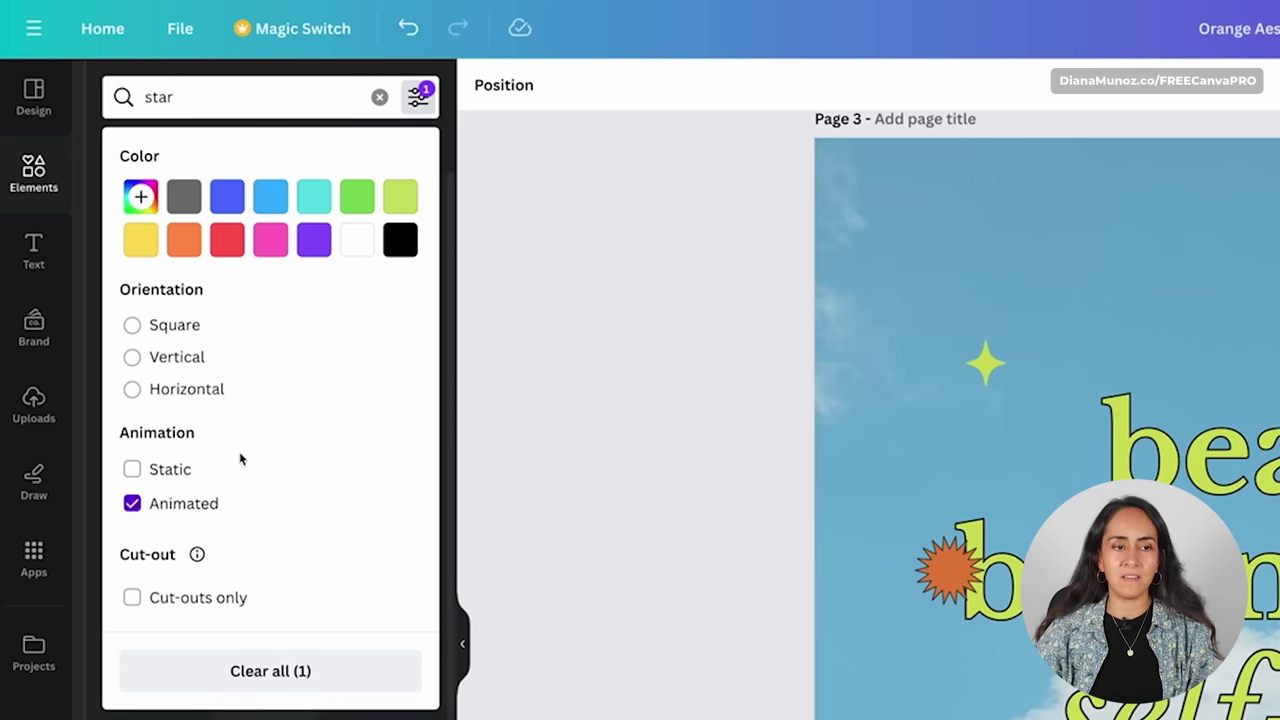
pyautogui.click(418, 97)
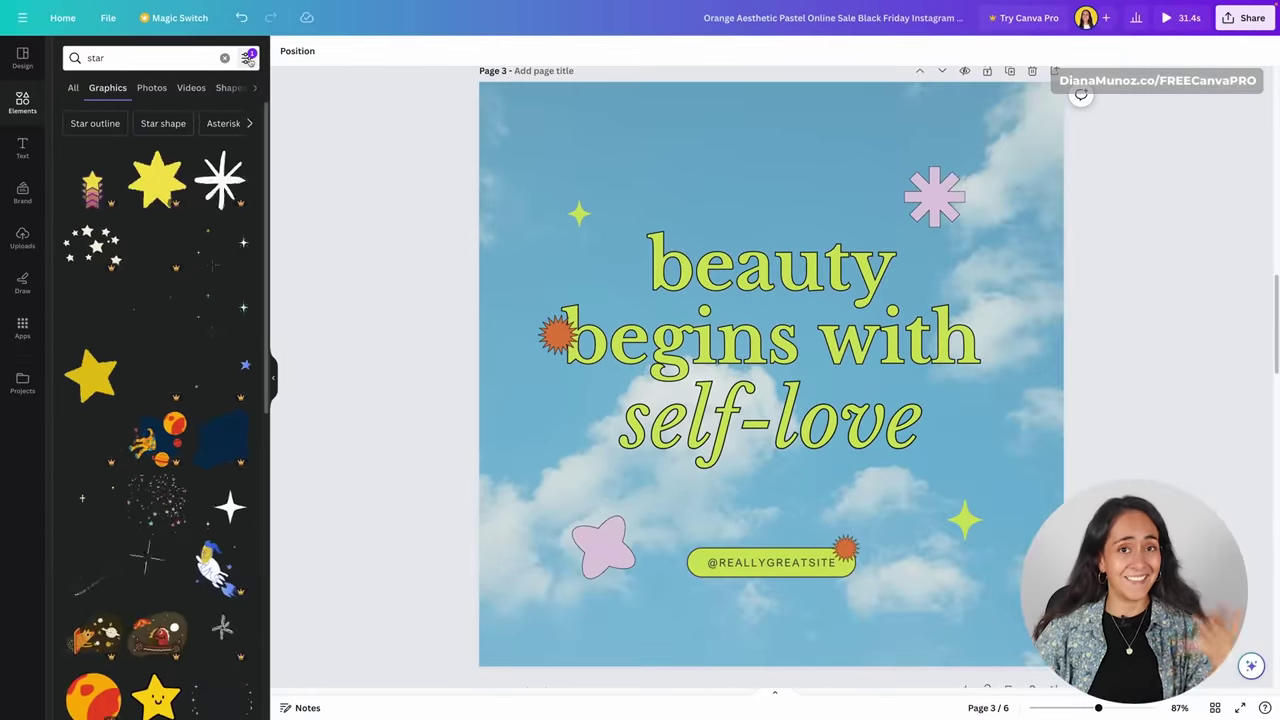
# - Add the animated golden four-star sparkle graphic to the "beauty begins with self-love" page
pyautogui.moveTo(266, 135); pyautogui.dragTo(270, 258)
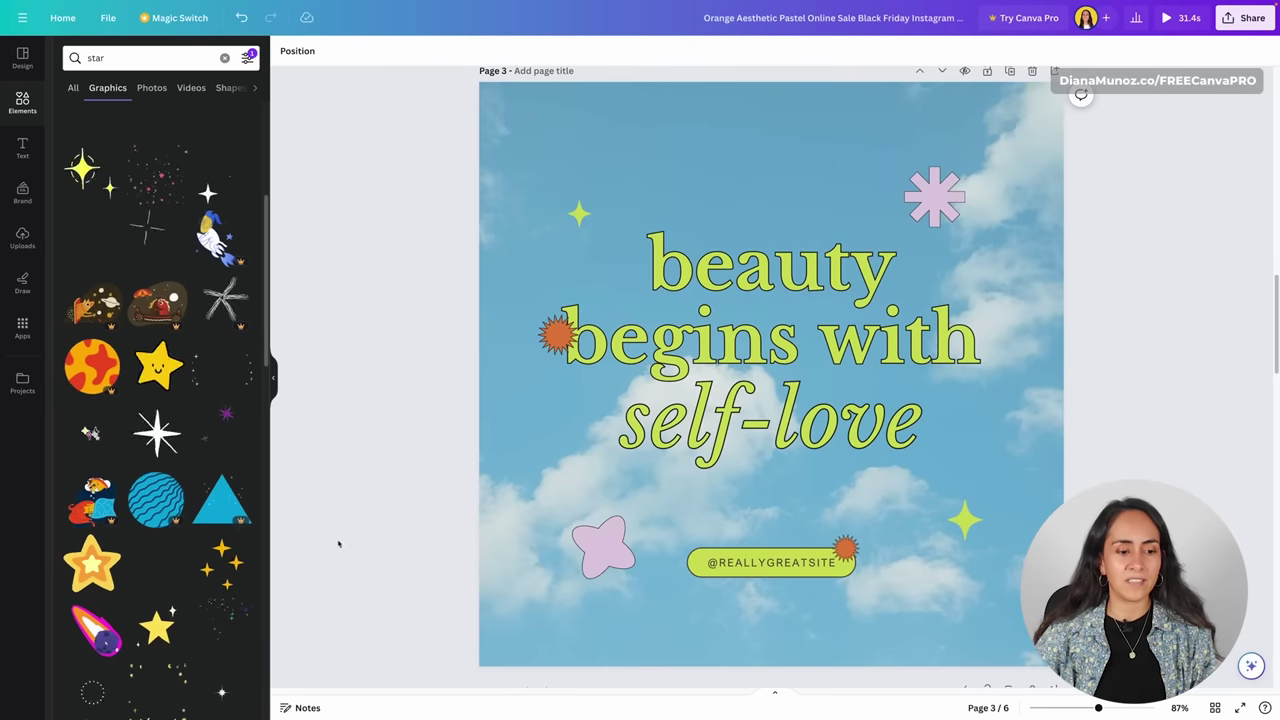
pyautogui.click(221, 566)
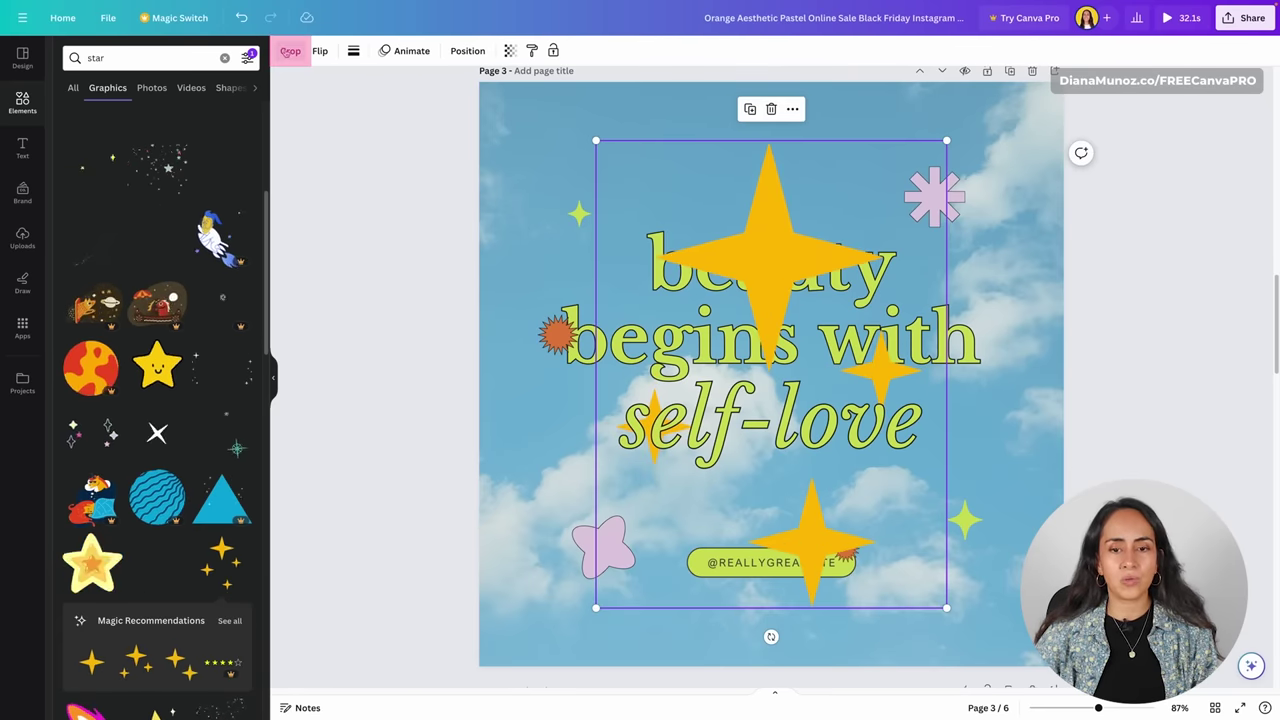
# - Crop the golden sparkle graphic to its lowest star and place that small star over the green star above "beauty"
pyautogui.click(289, 52)
pyautogui.moveTo(594, 140); pyautogui.dragTo(742, 470)
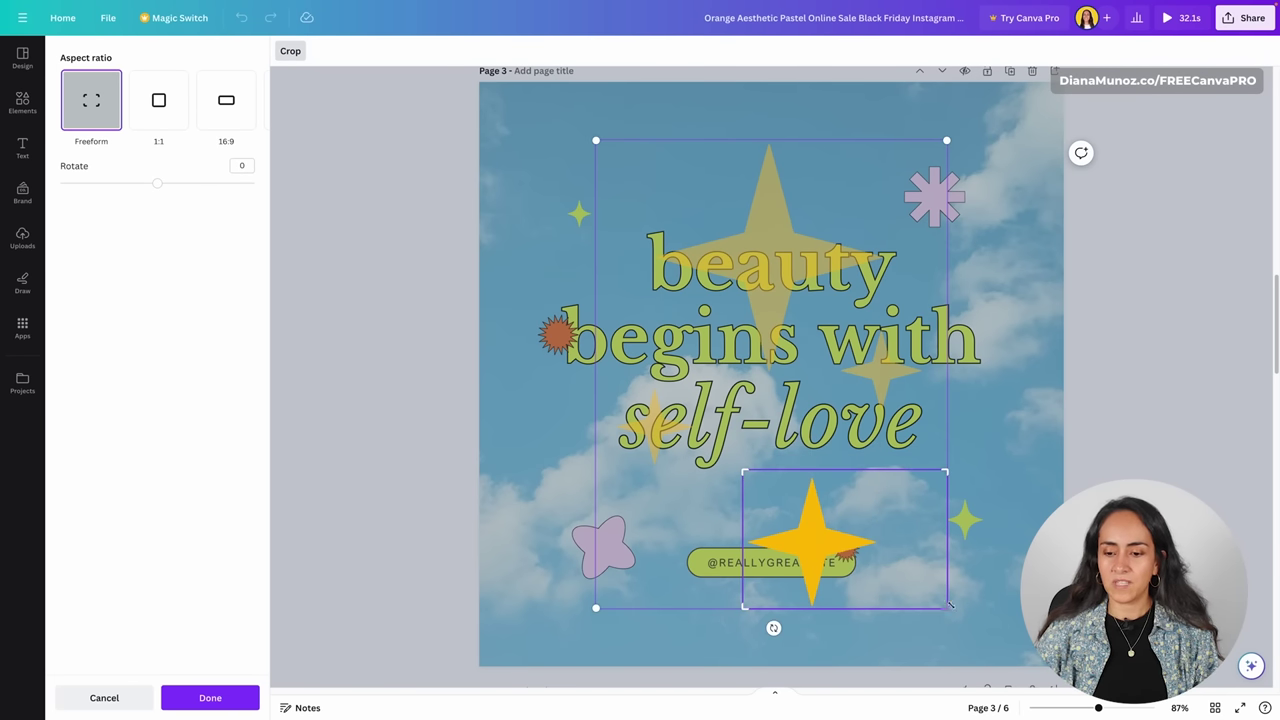
pyautogui.moveTo(950, 604); pyautogui.dragTo(882, 604)
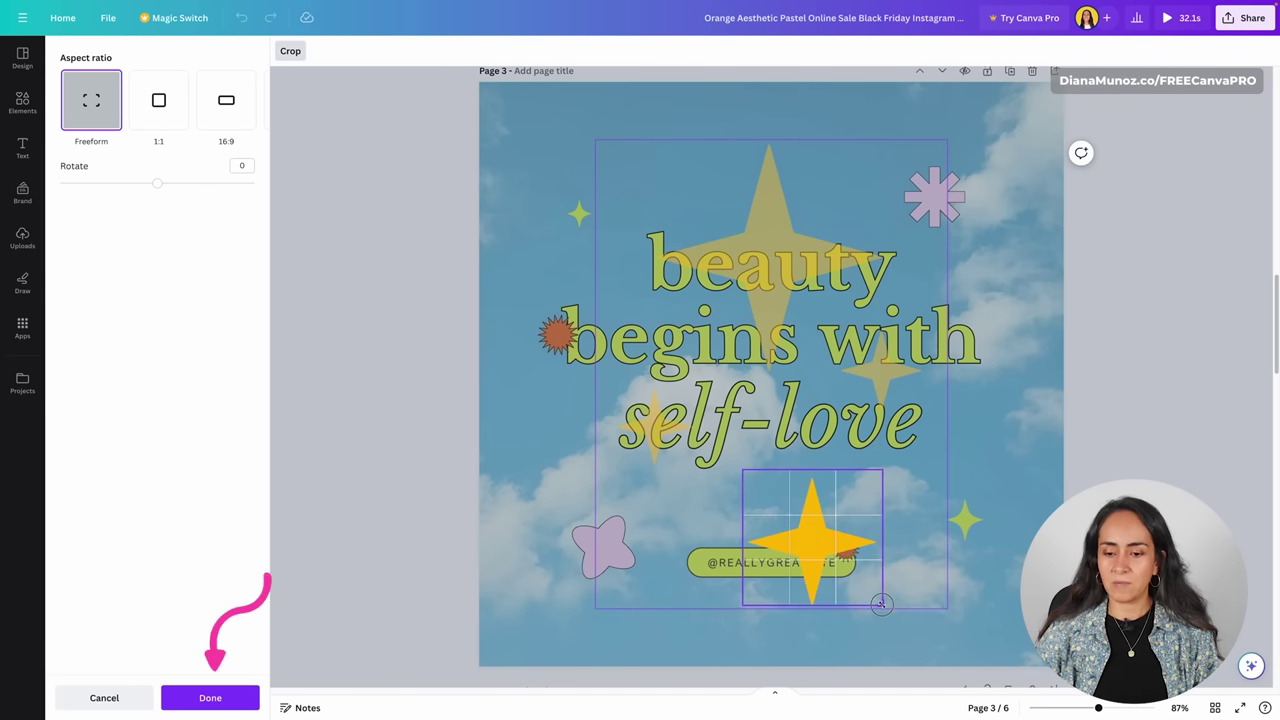
pyautogui.click(191, 698)
pyautogui.moveTo(743, 470); pyautogui.dragTo(584, 216)
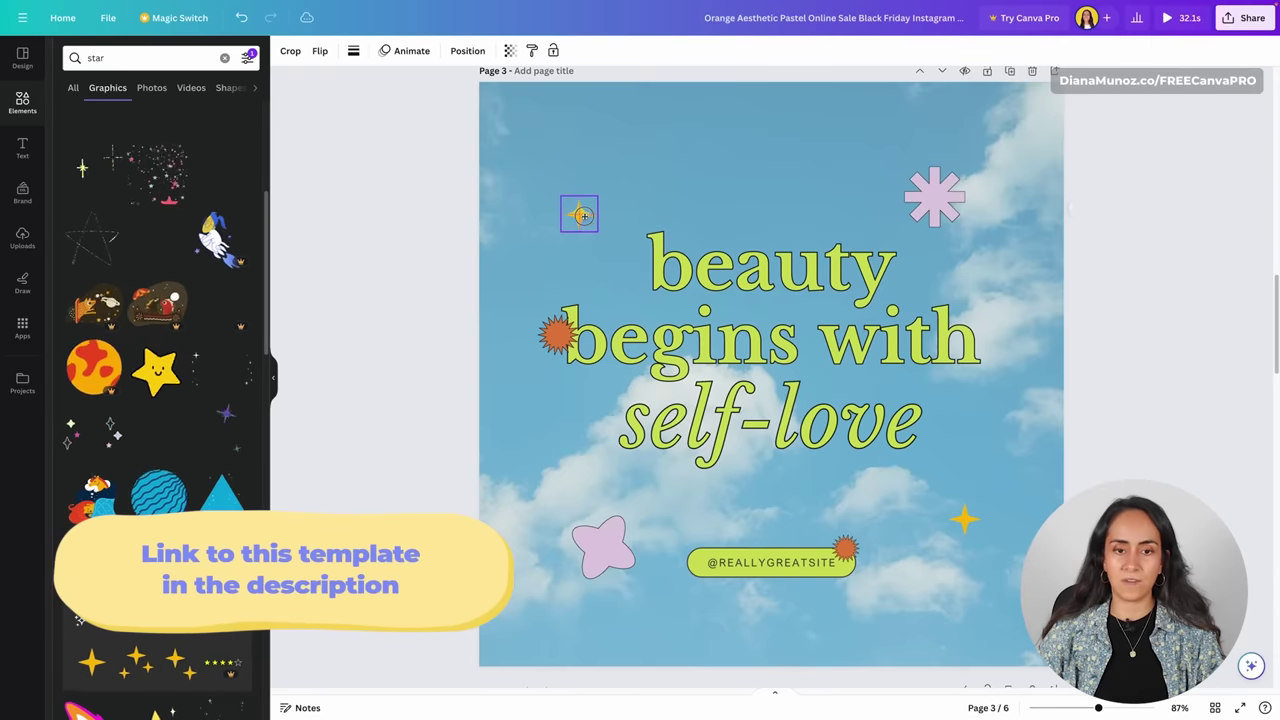
pyautogui.click(398, 264)
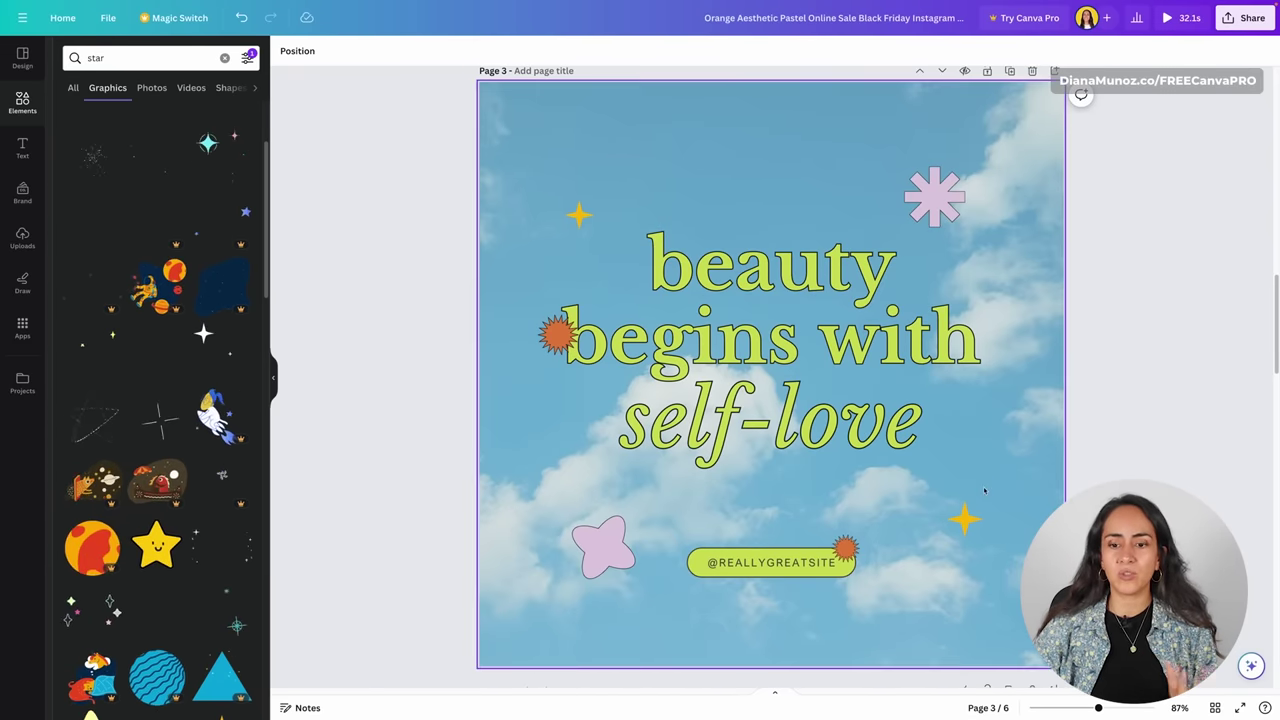
# - Search the animated graphics for "flower"
pyautogui.doubleClick(100, 57)
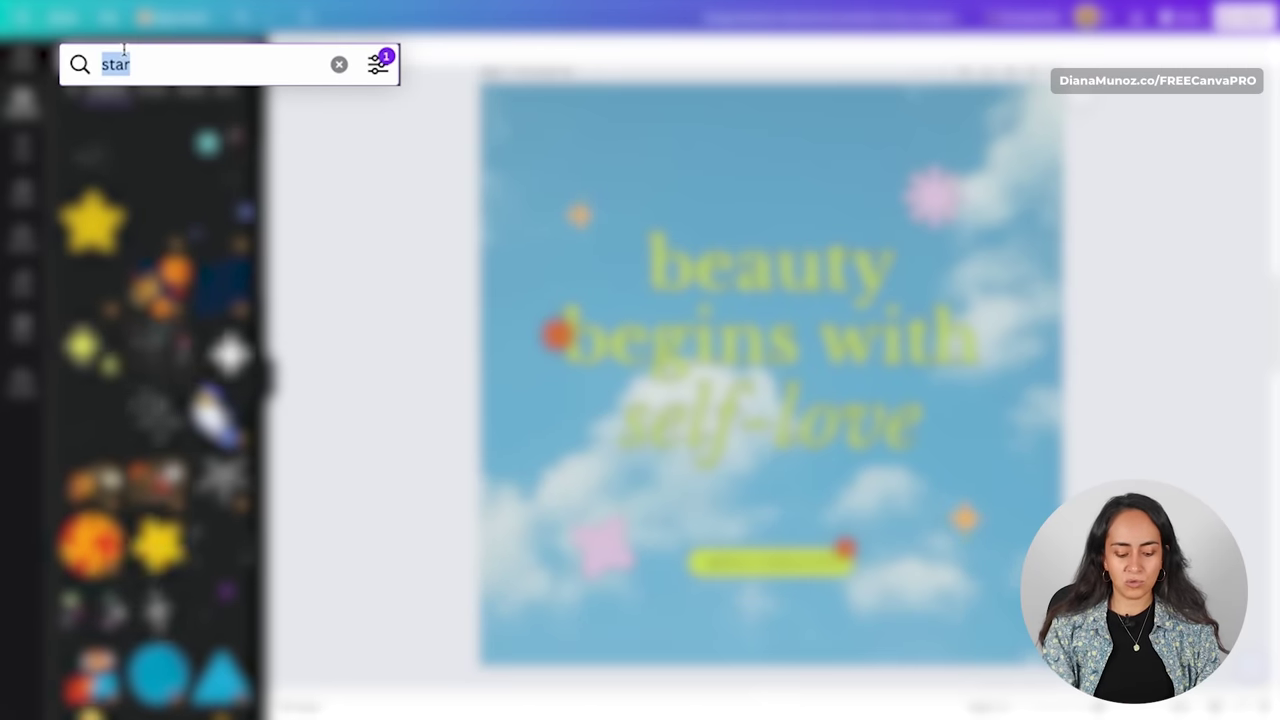
pyautogui.write('flower')
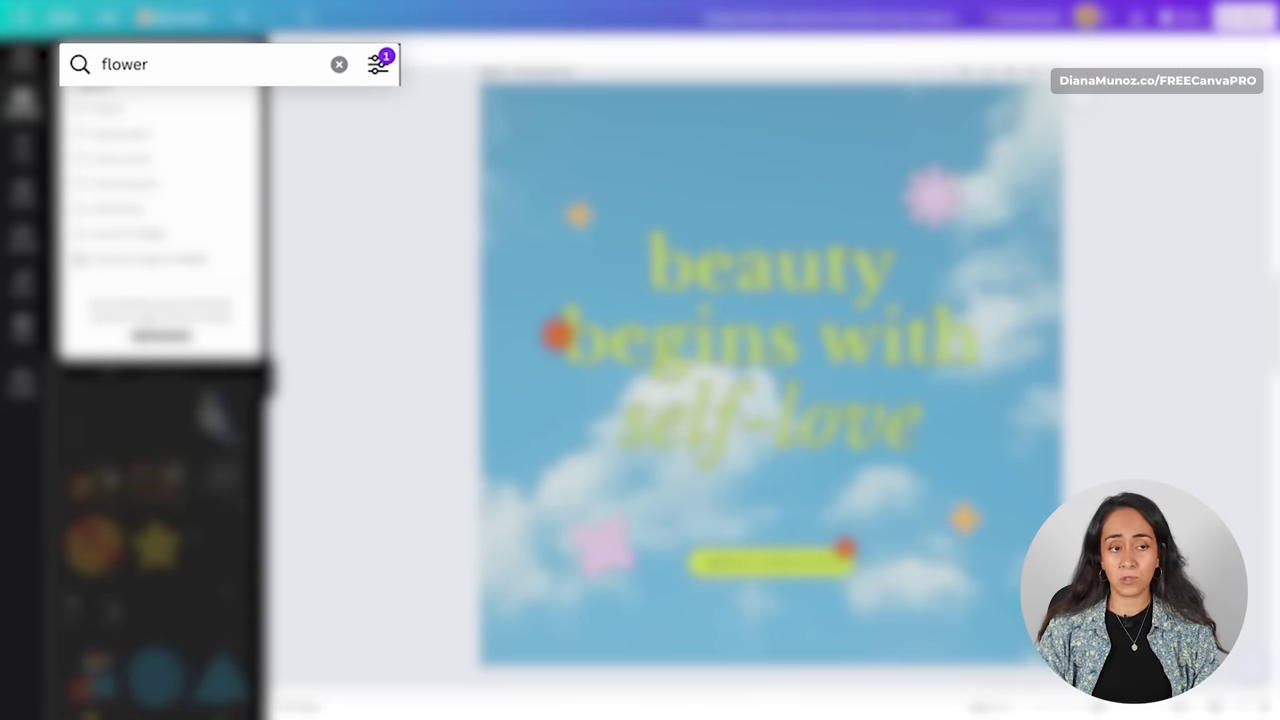
pyautogui.press('Return')
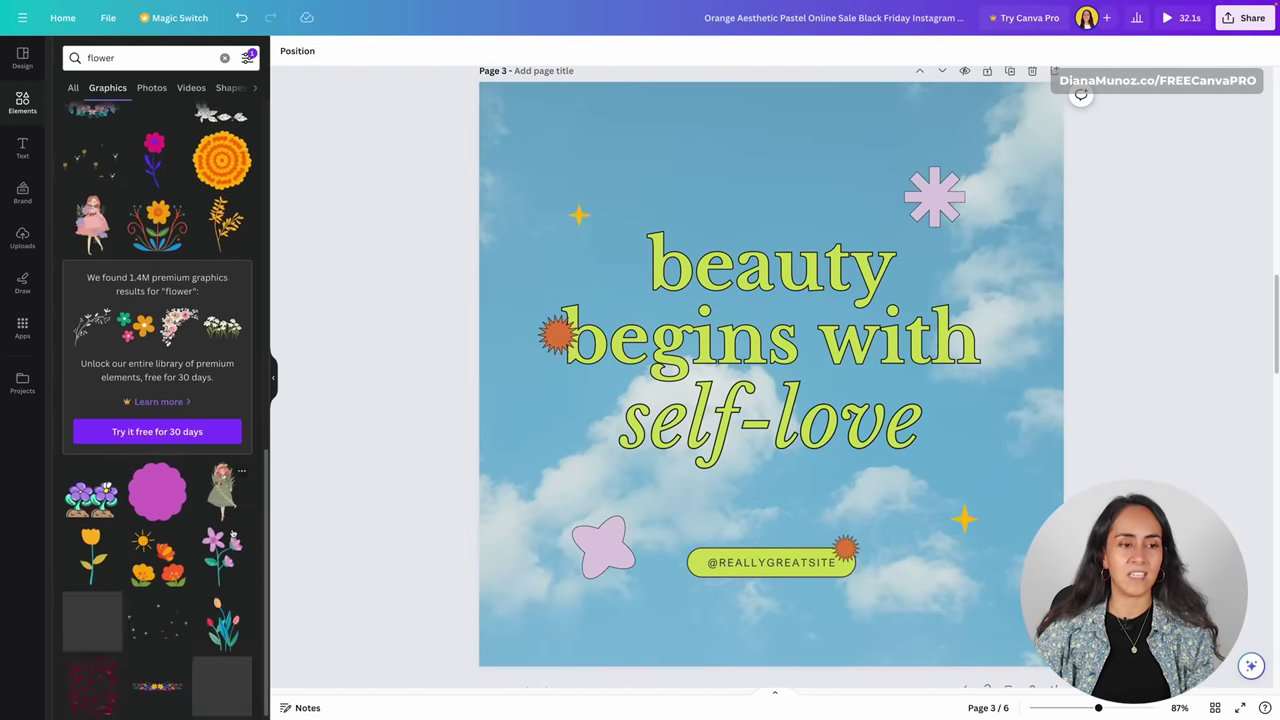
# - Add the animated blue eight-petal flower to the "beauty begins with self-love" page, shrunk and placed where the lilac asterisk sits
pyautogui.scroll(10, 232, 535)
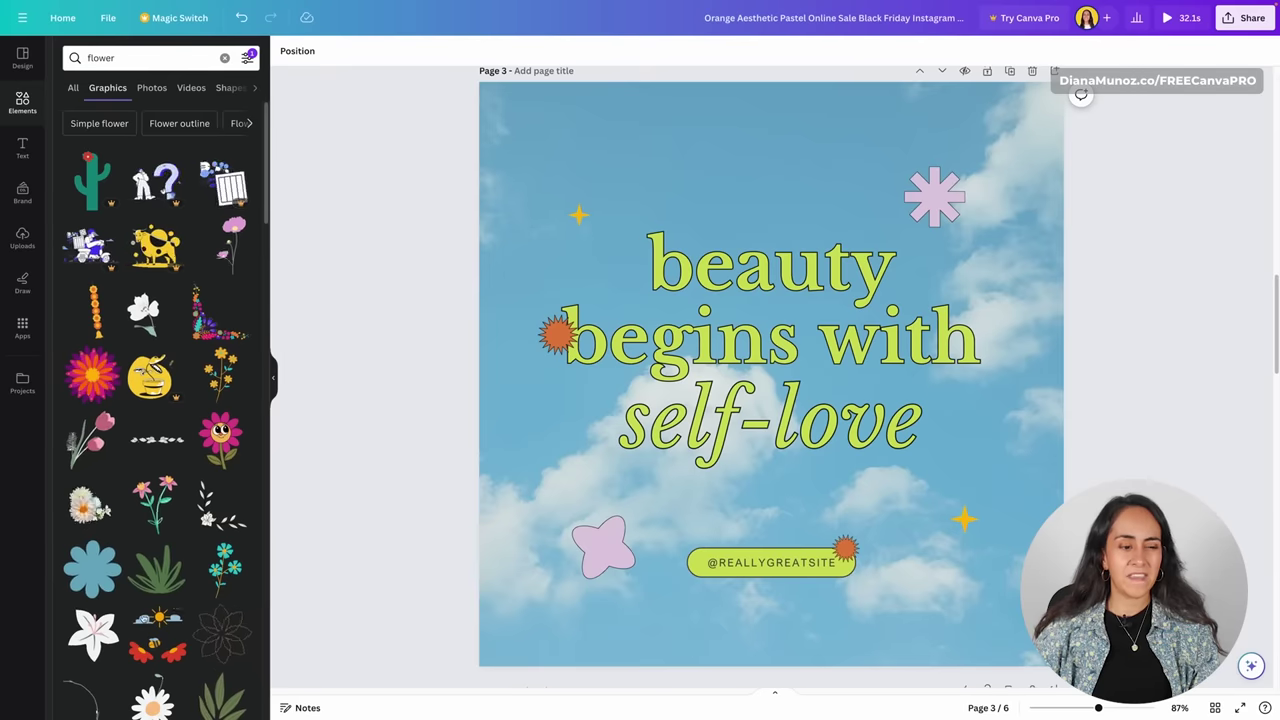
pyautogui.click(92, 568)
pyautogui.moveTo(1005, 144); pyautogui.dragTo(646, 508)
pyautogui.moveTo(610, 550); pyautogui.dragTo(940, 206)
pyautogui.click(931, 134)
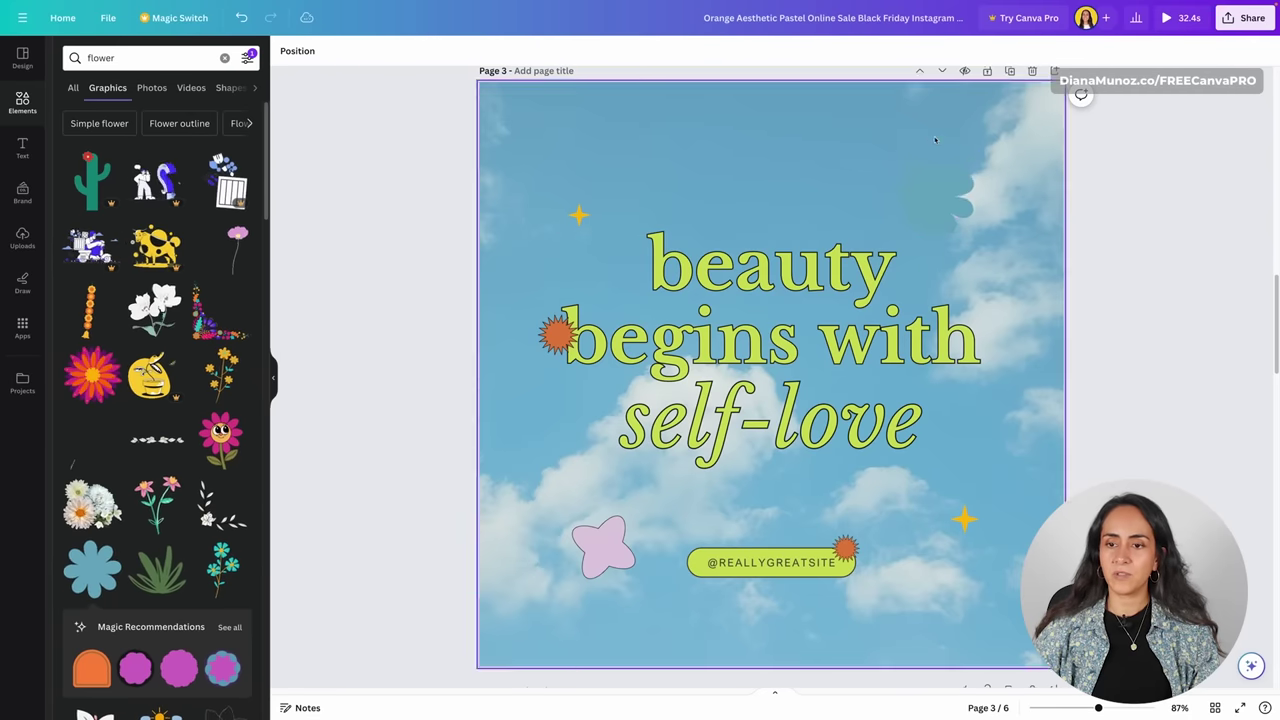
# - Recolor the blue flower with the light lilac document color and shrink it slightly
pyautogui.click(943, 194)
pyautogui.click(353, 50)
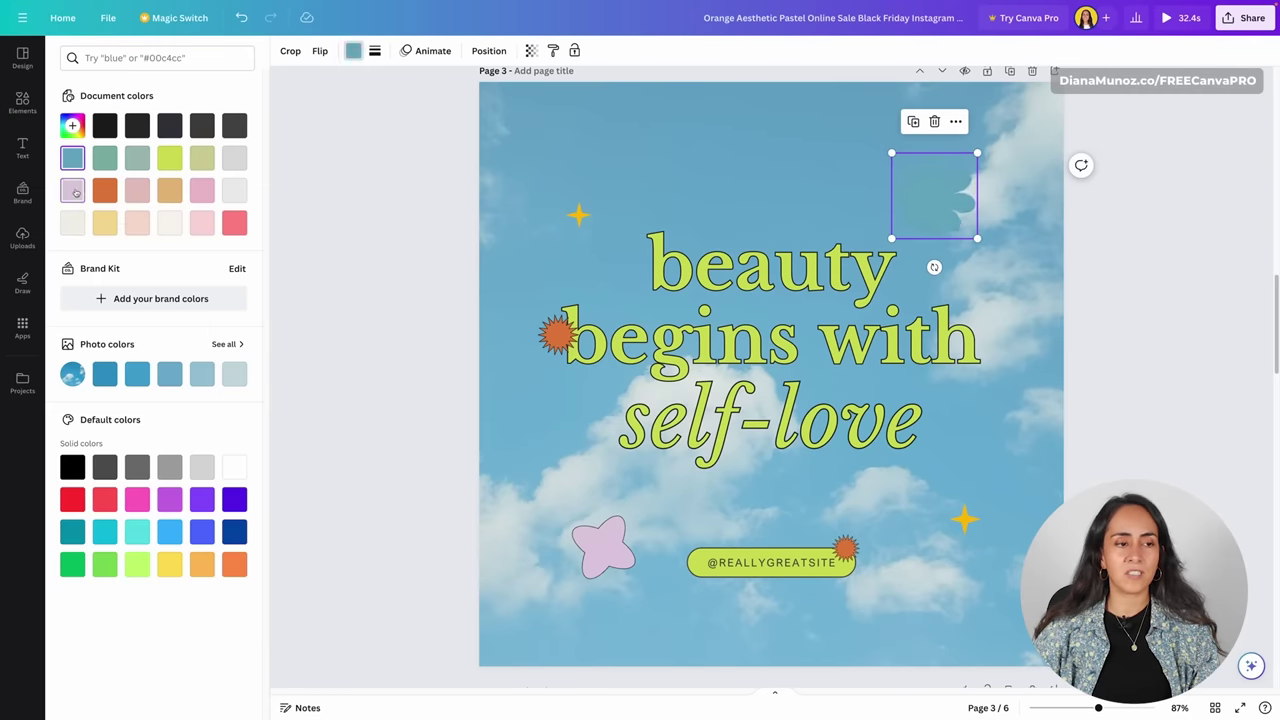
pyautogui.click(72, 190)
pyautogui.click(977, 238)
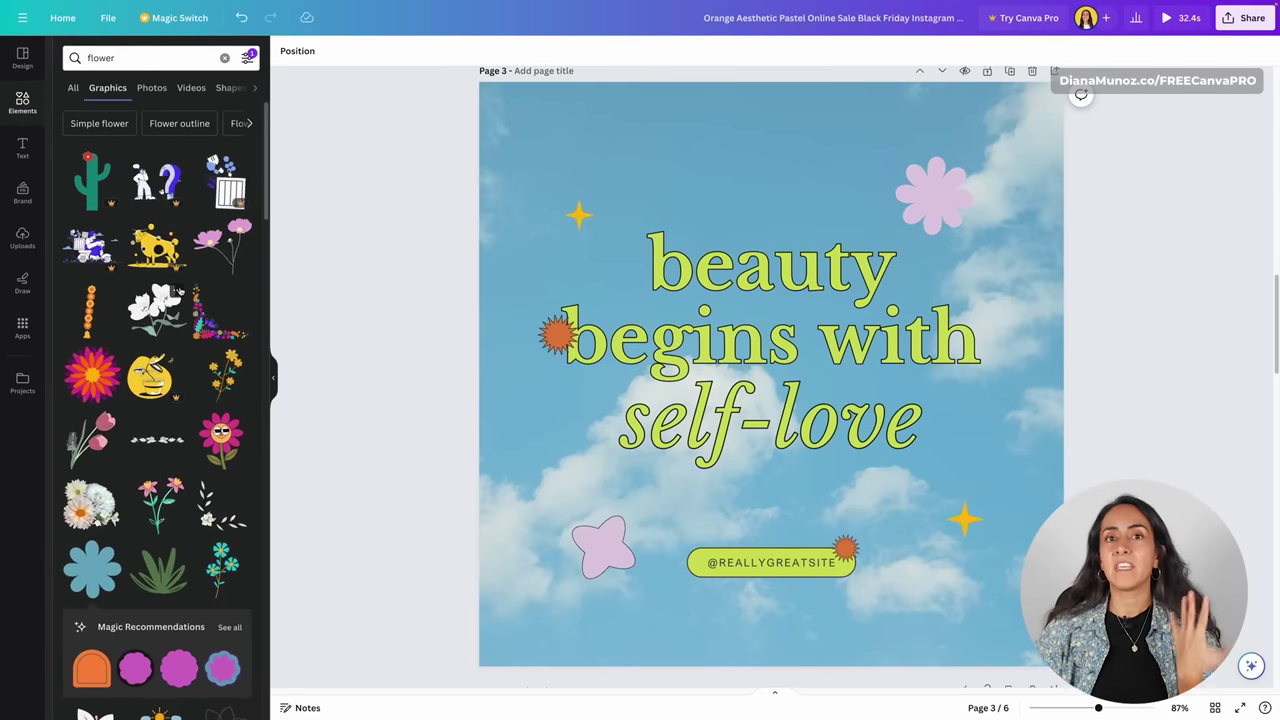
# - Compare the color editing options of the small golden star and the lilac flower
pyautogui.click(581, 214)
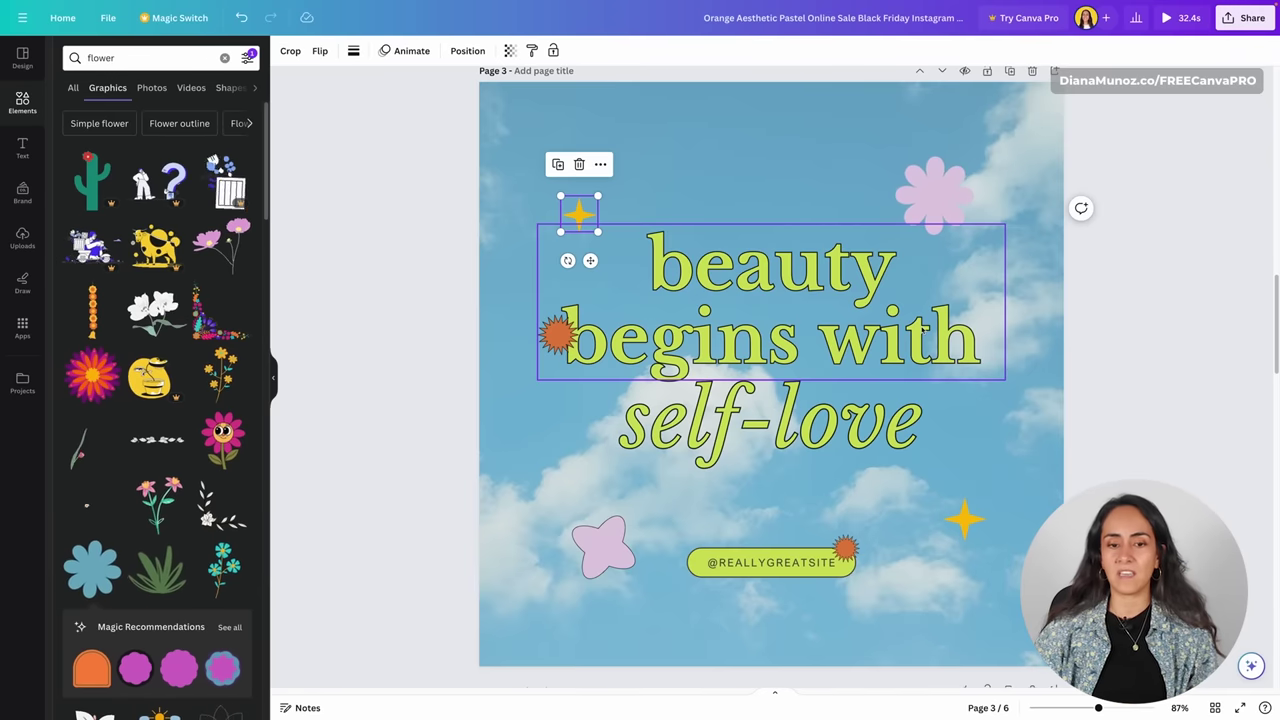
pyautogui.click(928, 186)
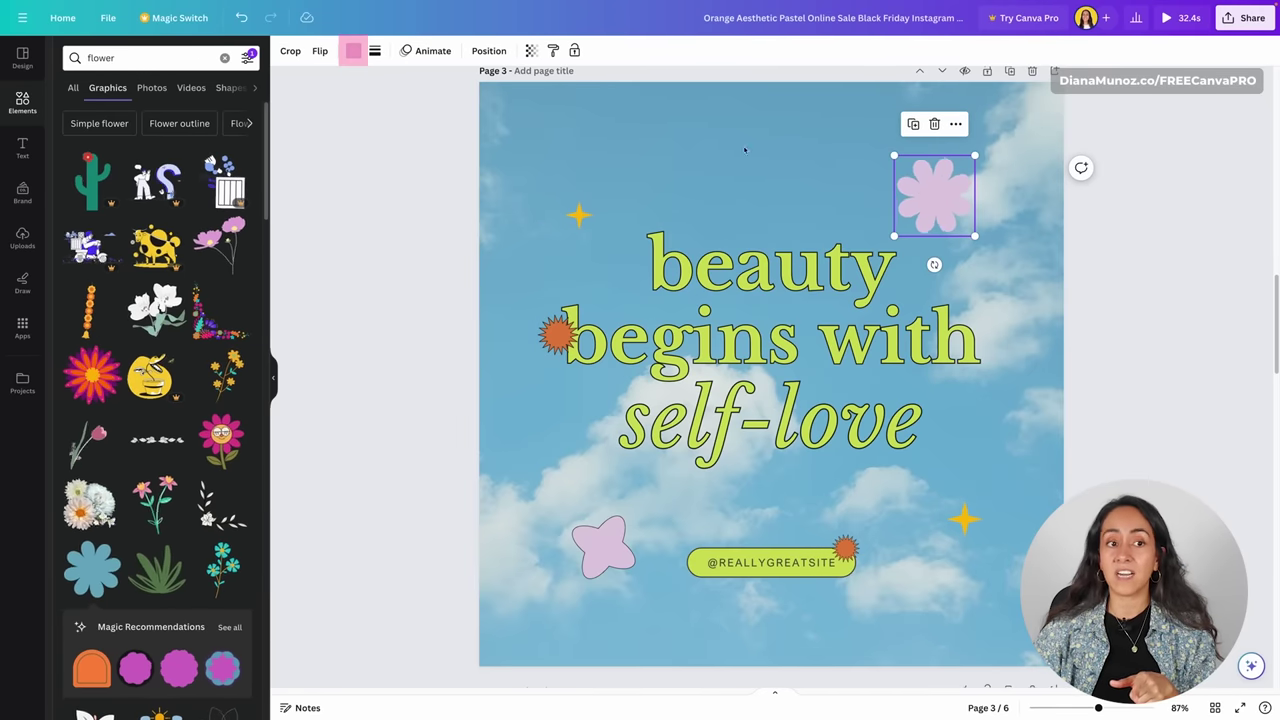
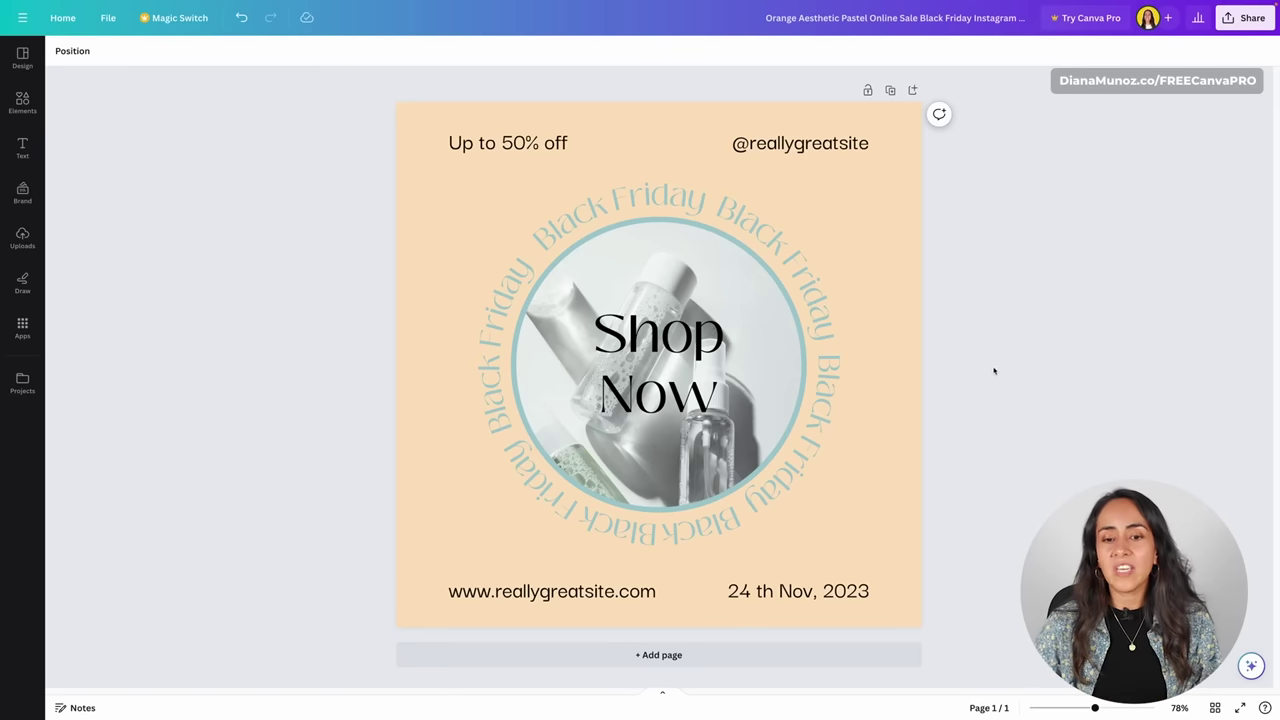
# - Apply the Rotate motion effect to the circular "Black Friday" text around the product photo
pyautogui.click(837, 286)
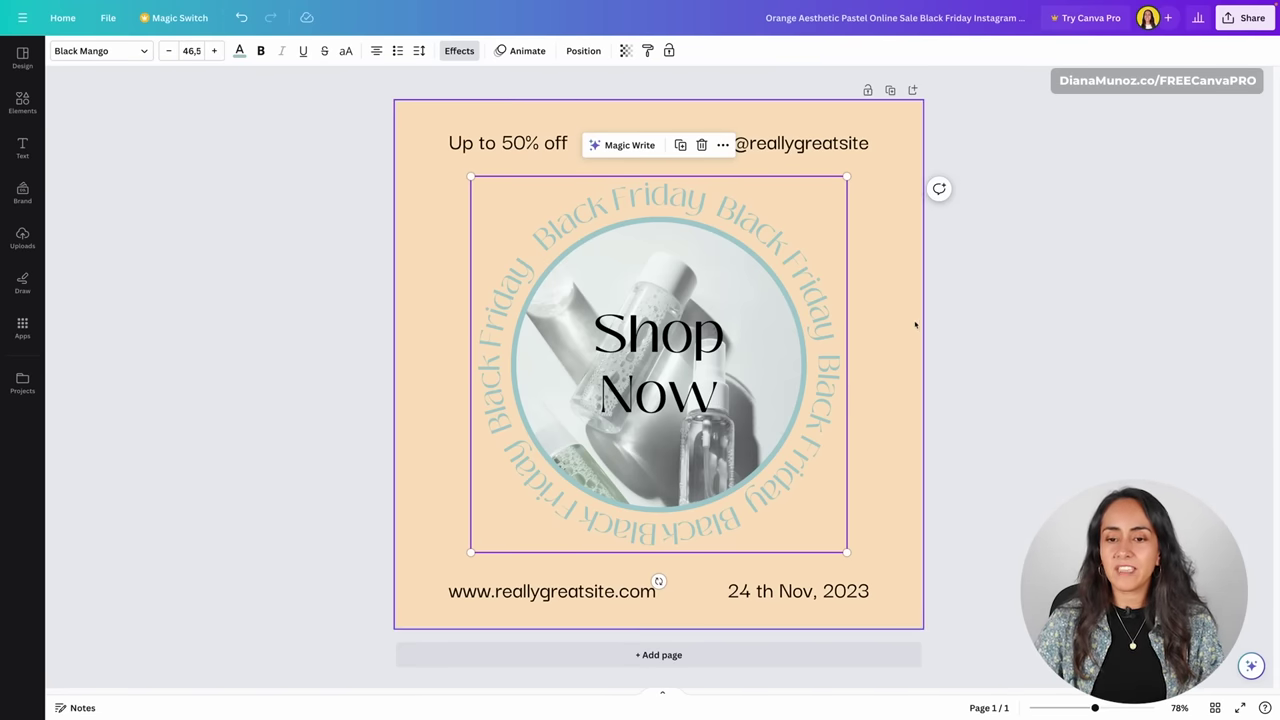
pyautogui.click(530, 51)
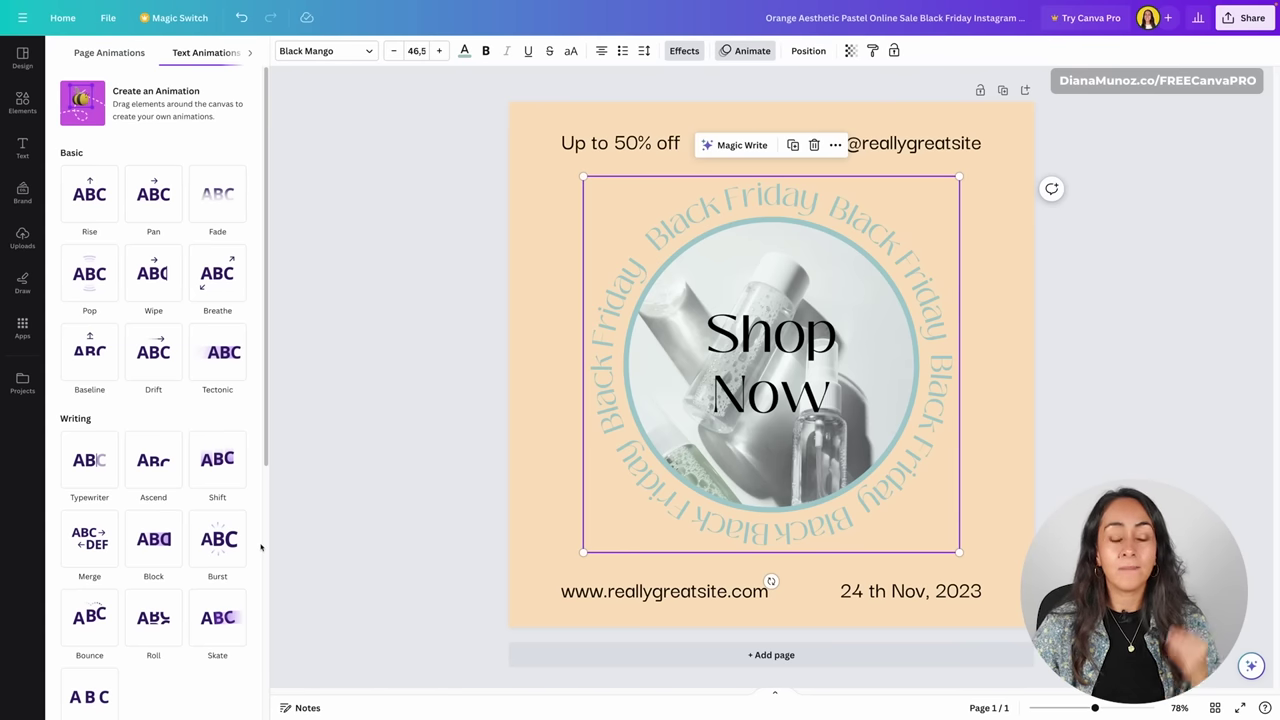
pyautogui.scroll(-4, 260, 545)
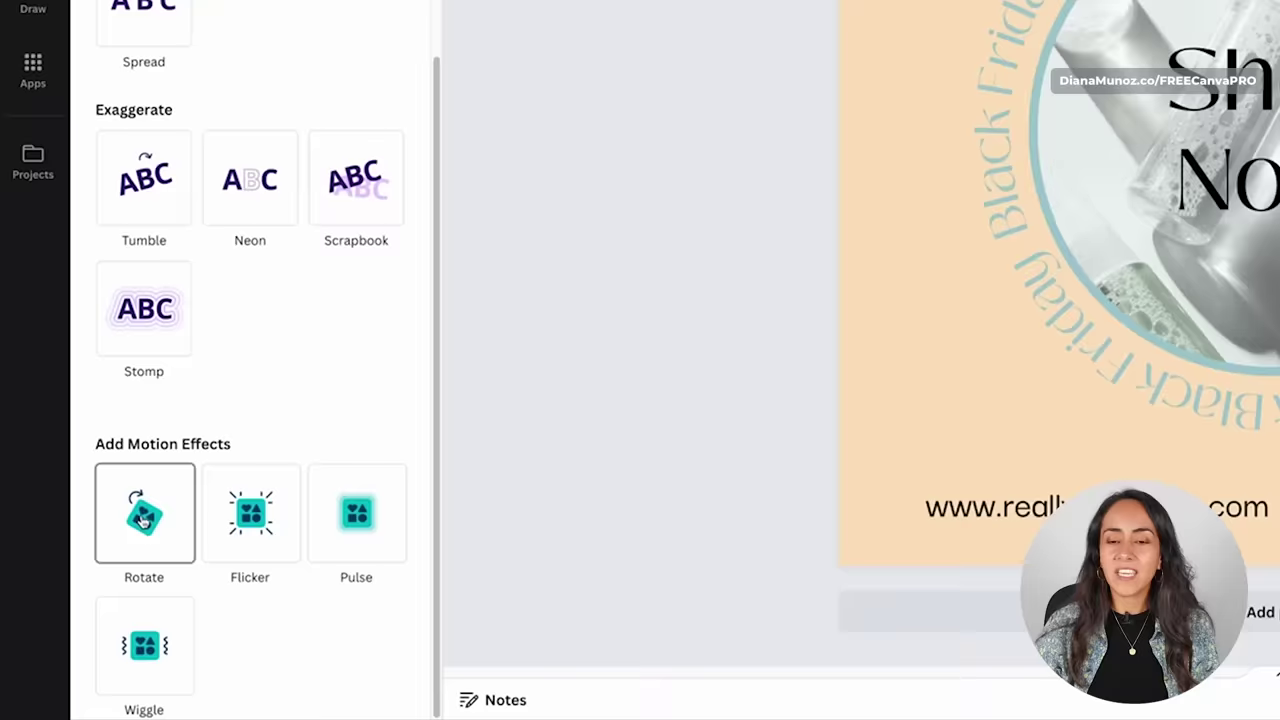
pyautogui.click(143, 519)
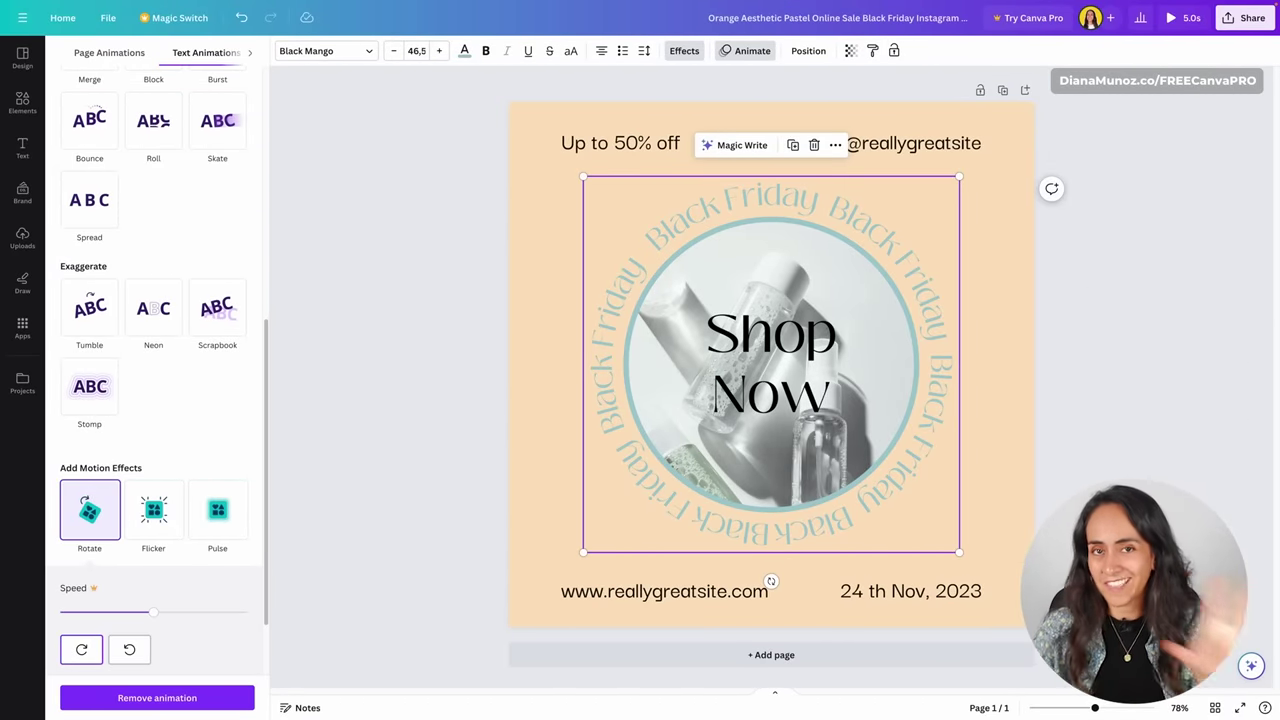
pyautogui.press('Escape')
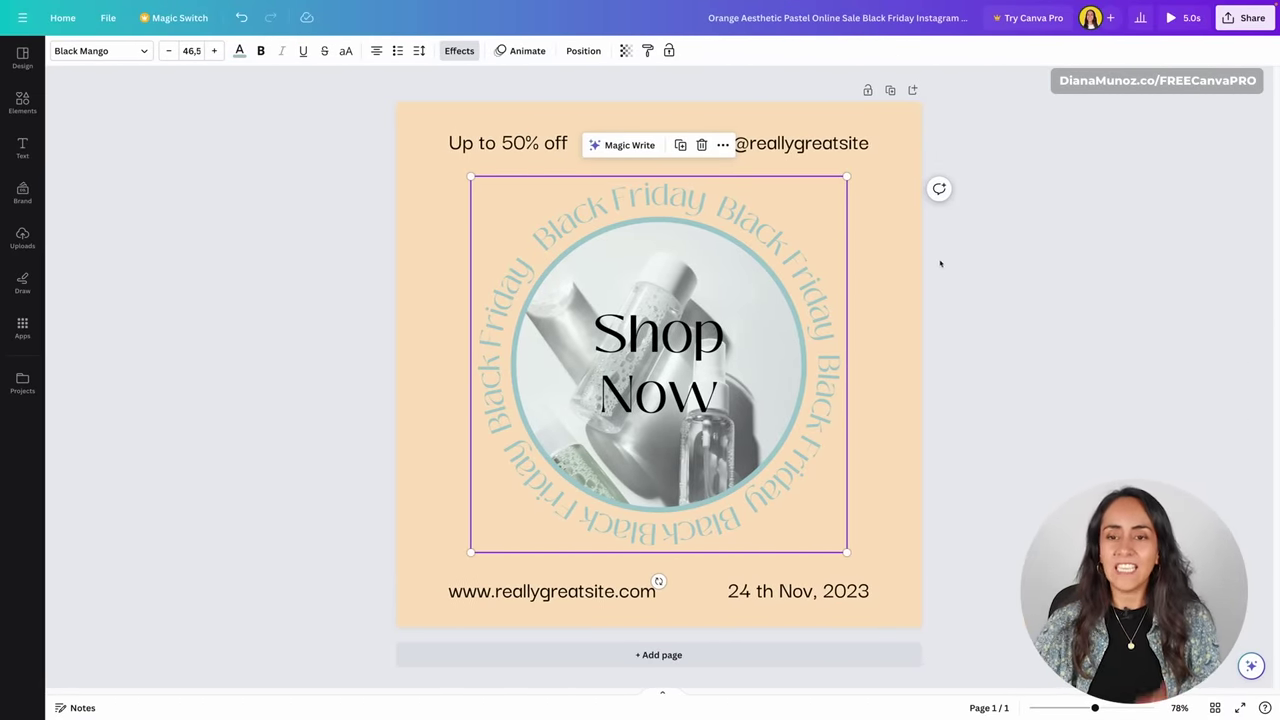
# - Set the timing of the "Shop Now" page to 15.0 seconds
pyautogui.click(940, 263)
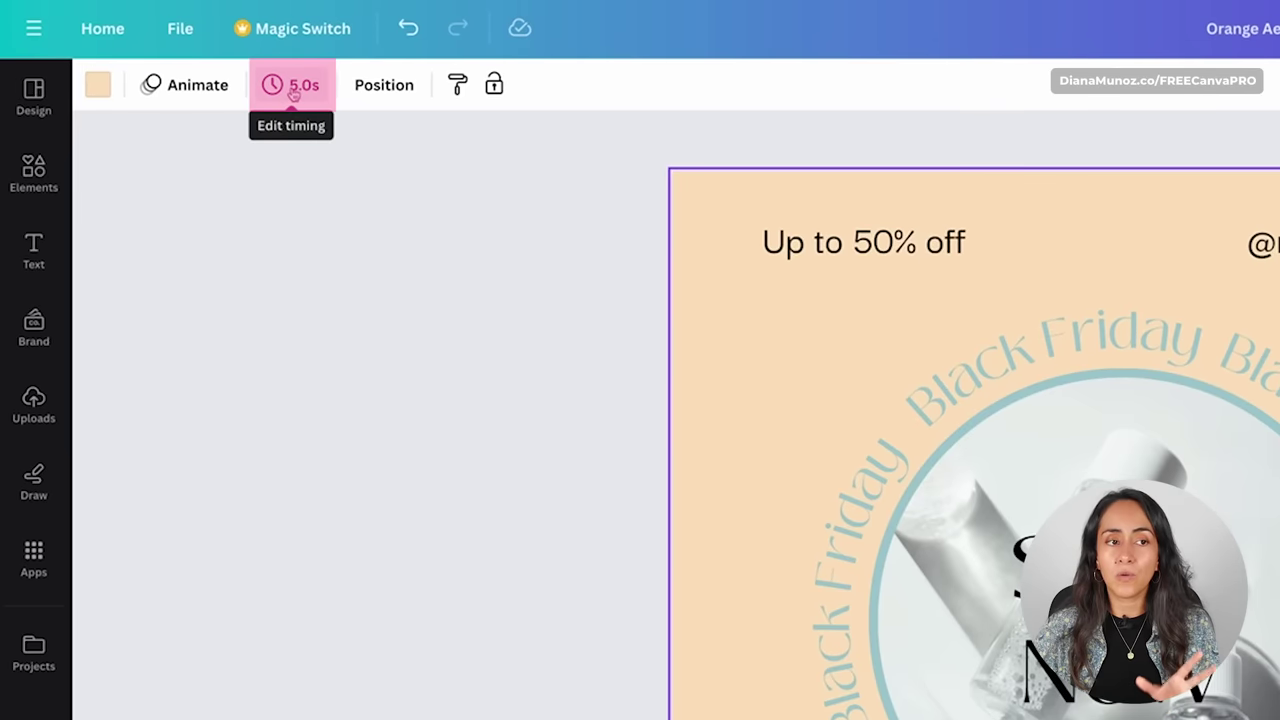
pyautogui.click(293, 92)
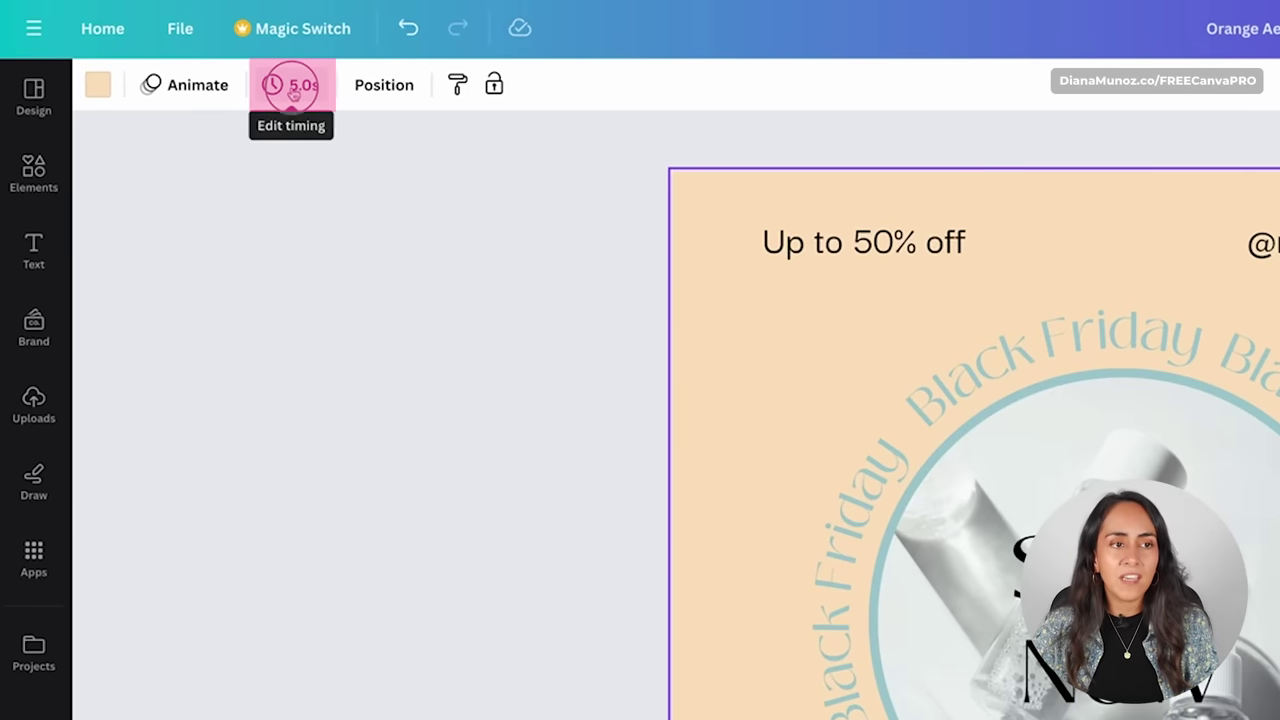
pyautogui.moveTo(320, 178); pyautogui.dragTo(394, 190)
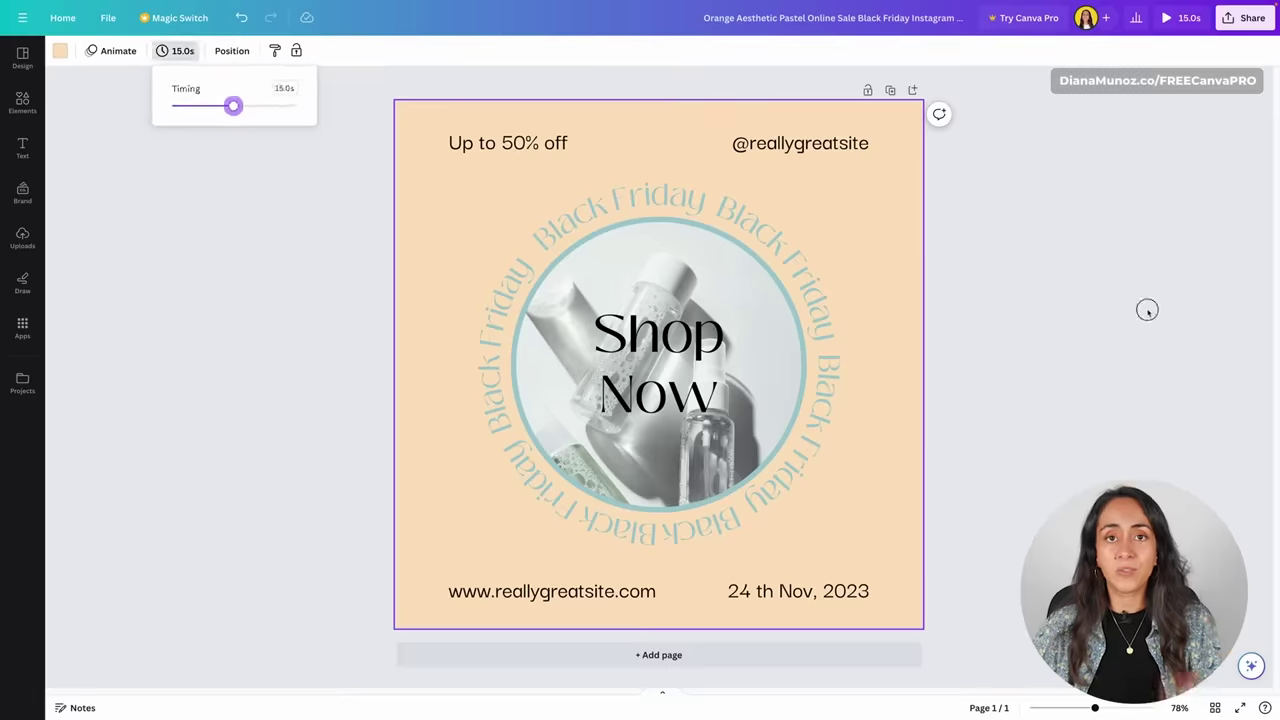
pyautogui.click(1147, 313)
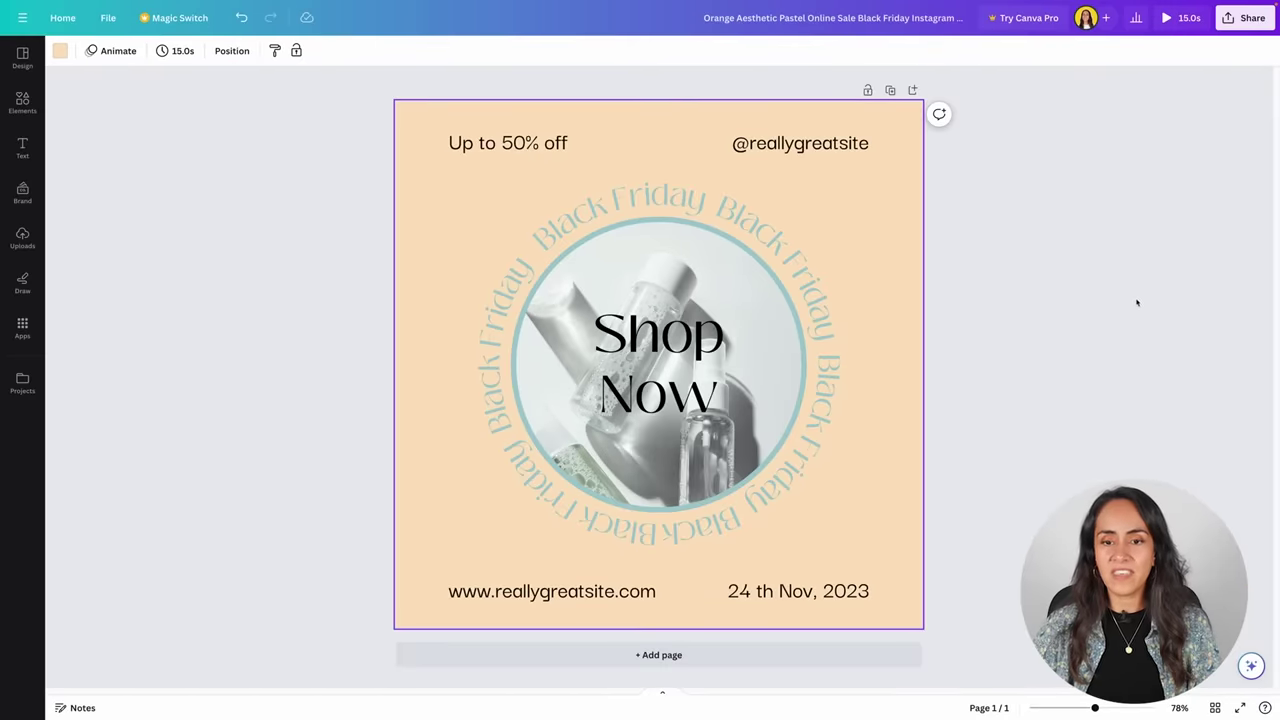
# - Download the animated "Shop Now" design, keeping MP4 Video as the file type
pyautogui.click(1240, 22)
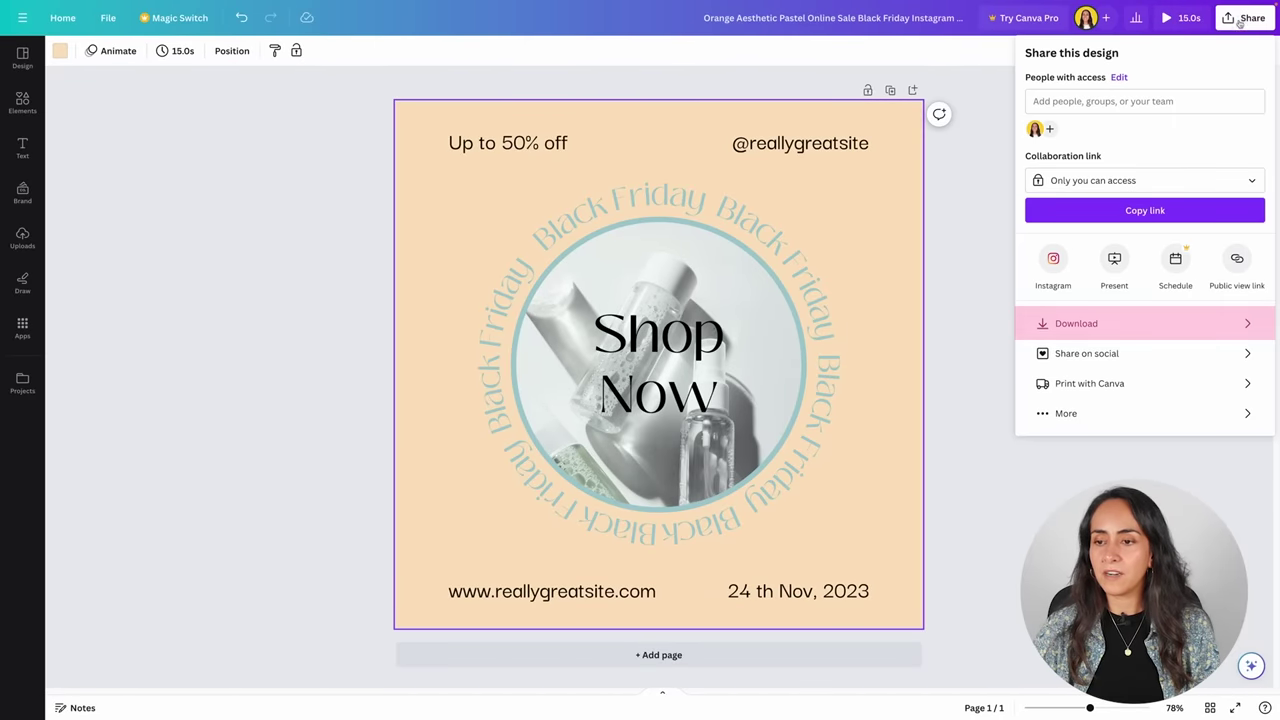
pyautogui.click(1126, 321)
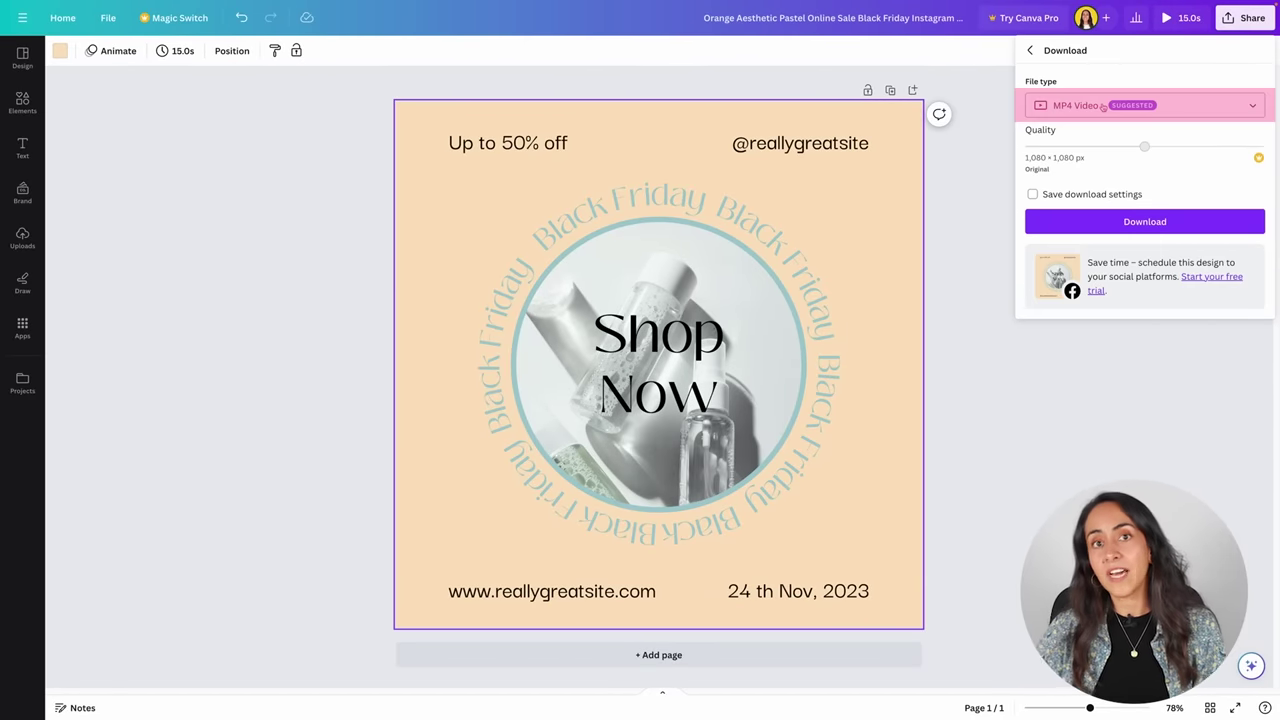
pyautogui.click(1065, 104)
pyautogui.click(1209, 103)
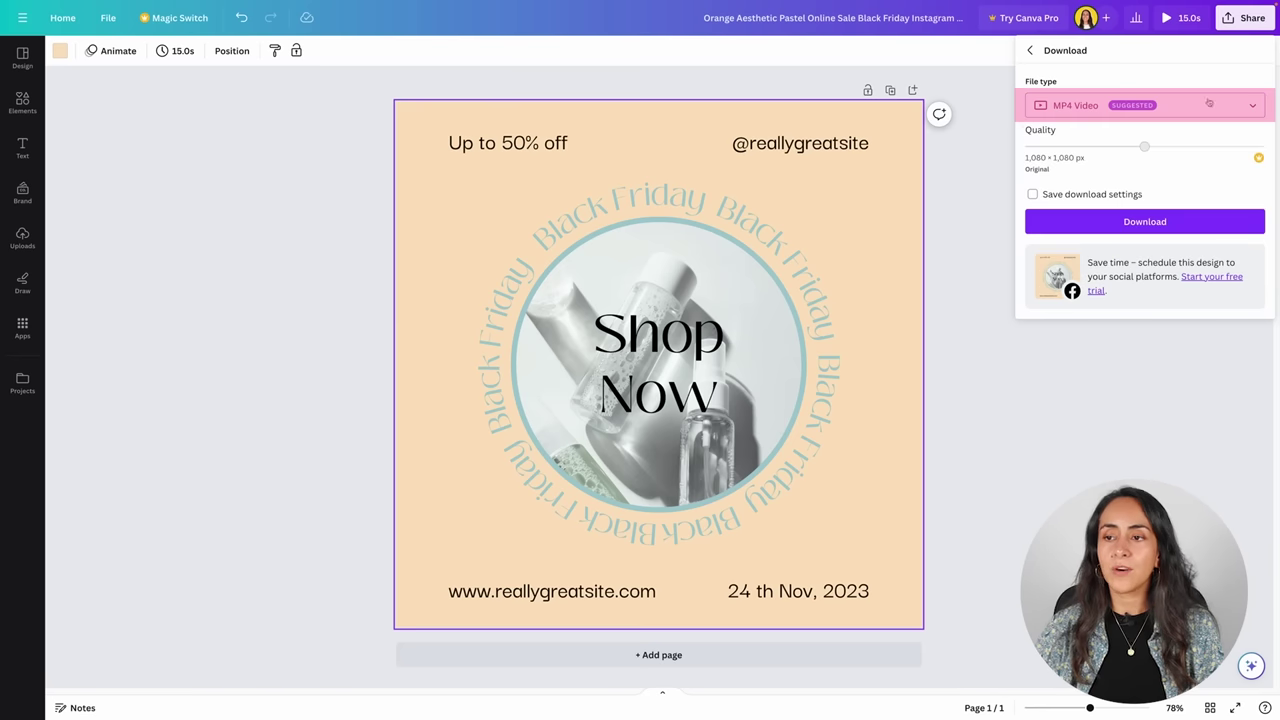
pyautogui.click(1256, 109)
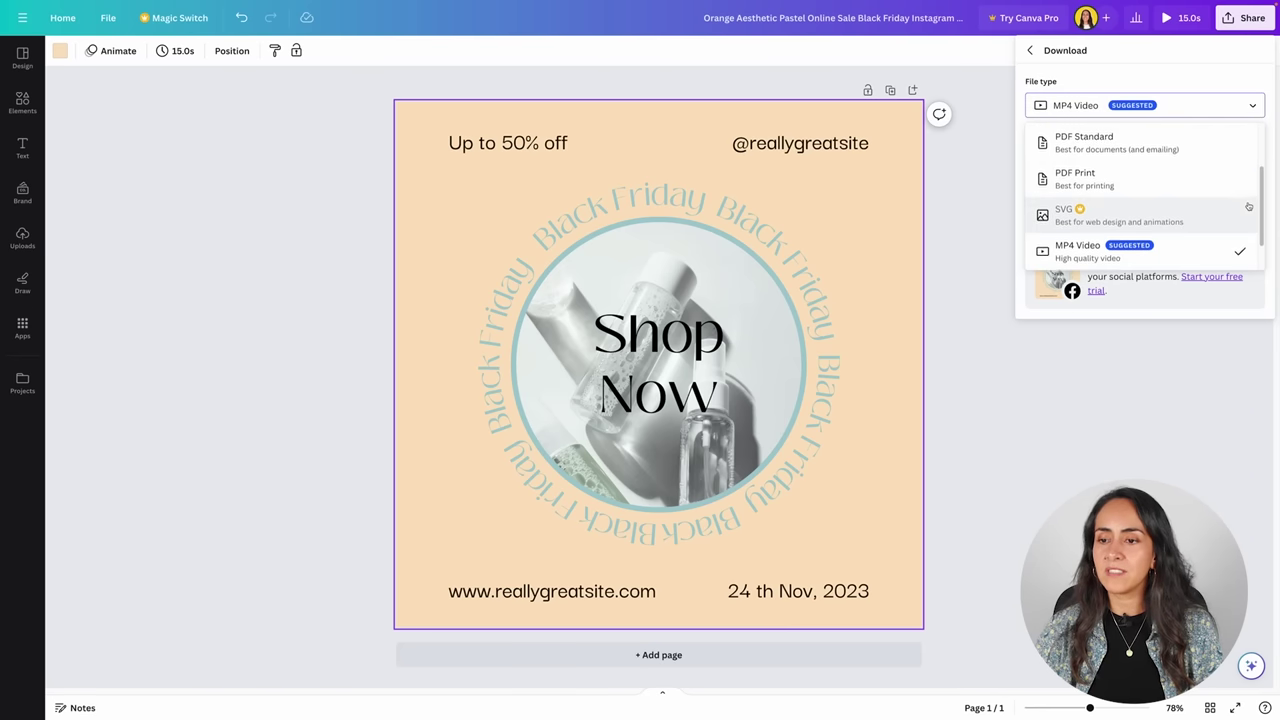
pyautogui.scroll(-2, 1245, 209)
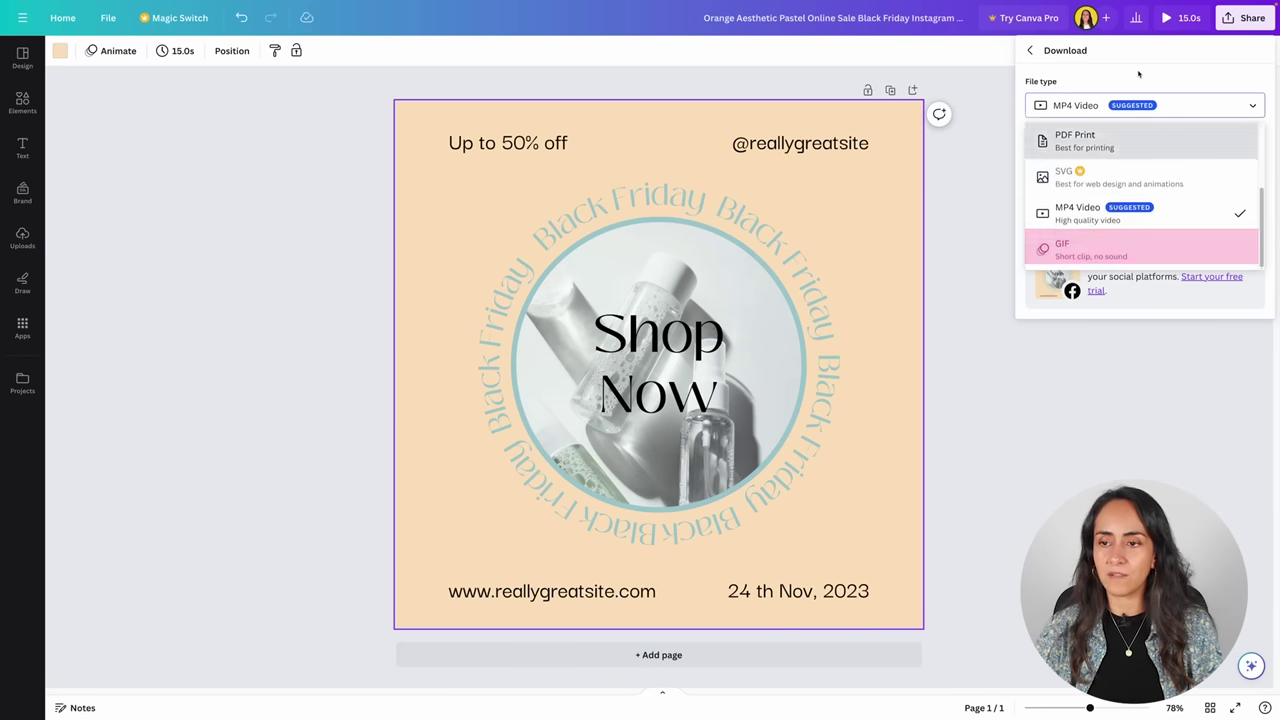
pyautogui.click(1058, 110)
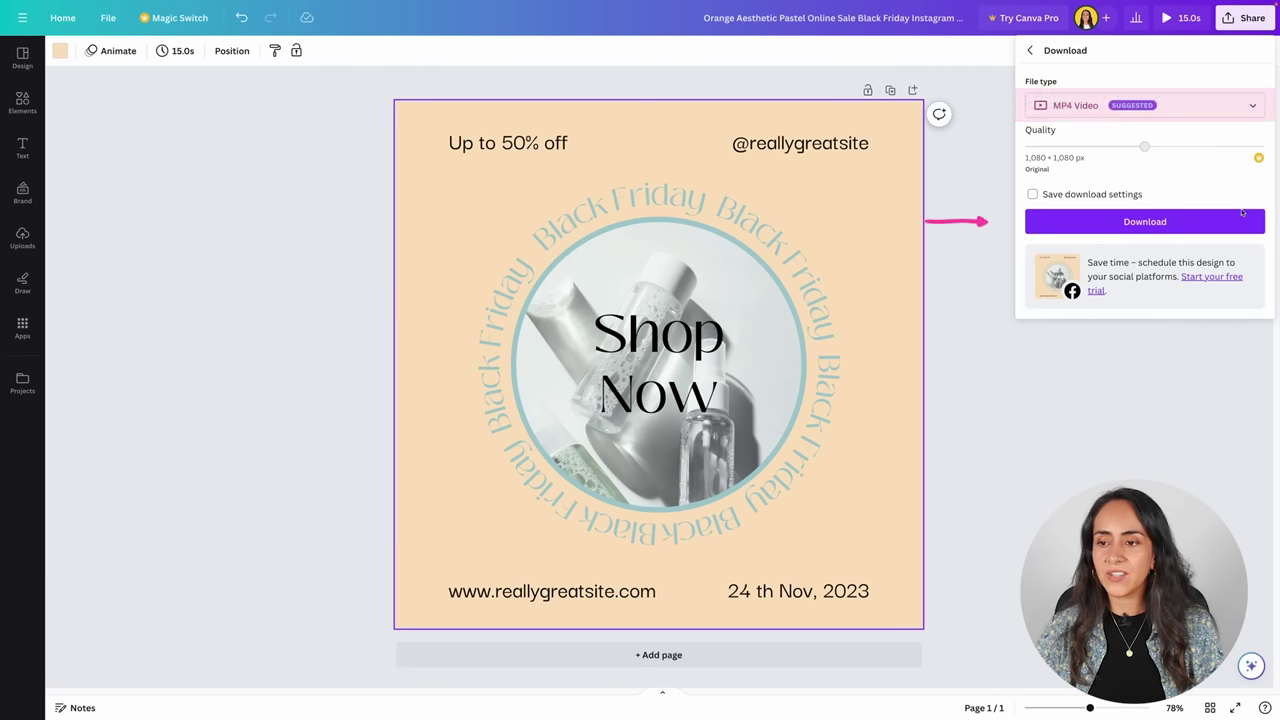
pyautogui.click(1200, 221)
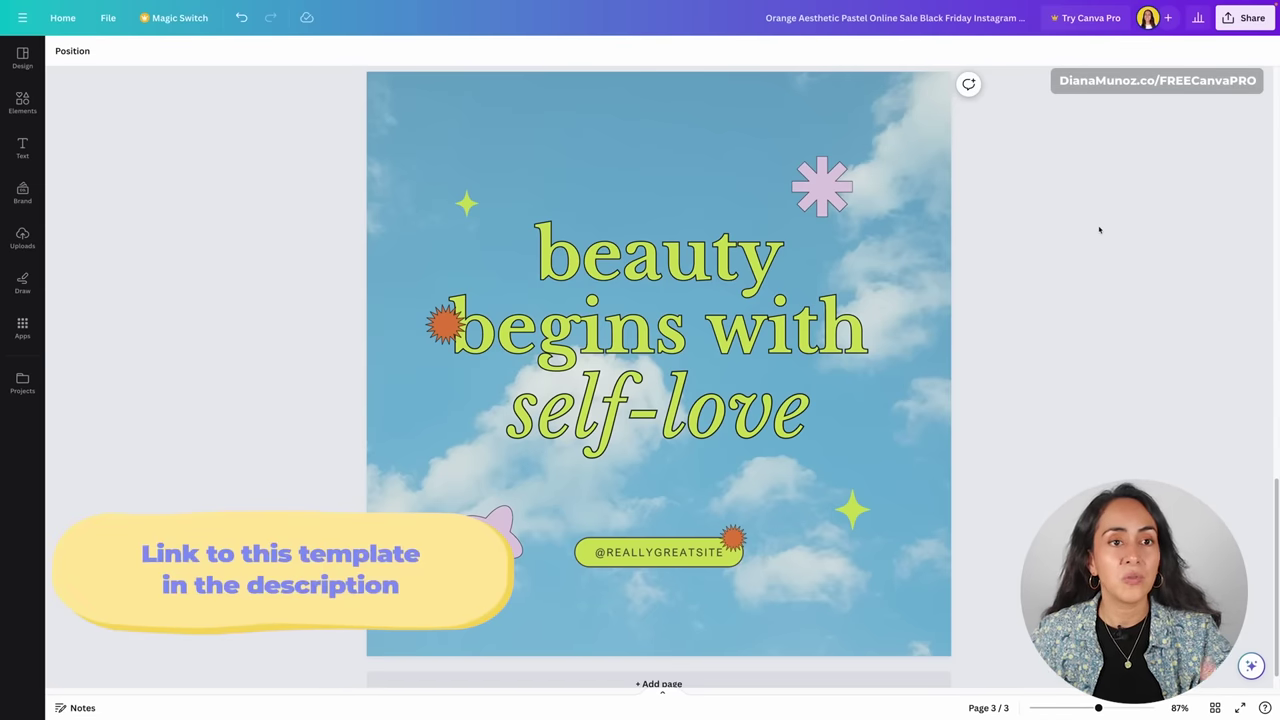
# - Search the Canva apps for "lottiefiles" while on the "beauty begins with self-love" design
pyautogui.click(25, 326)
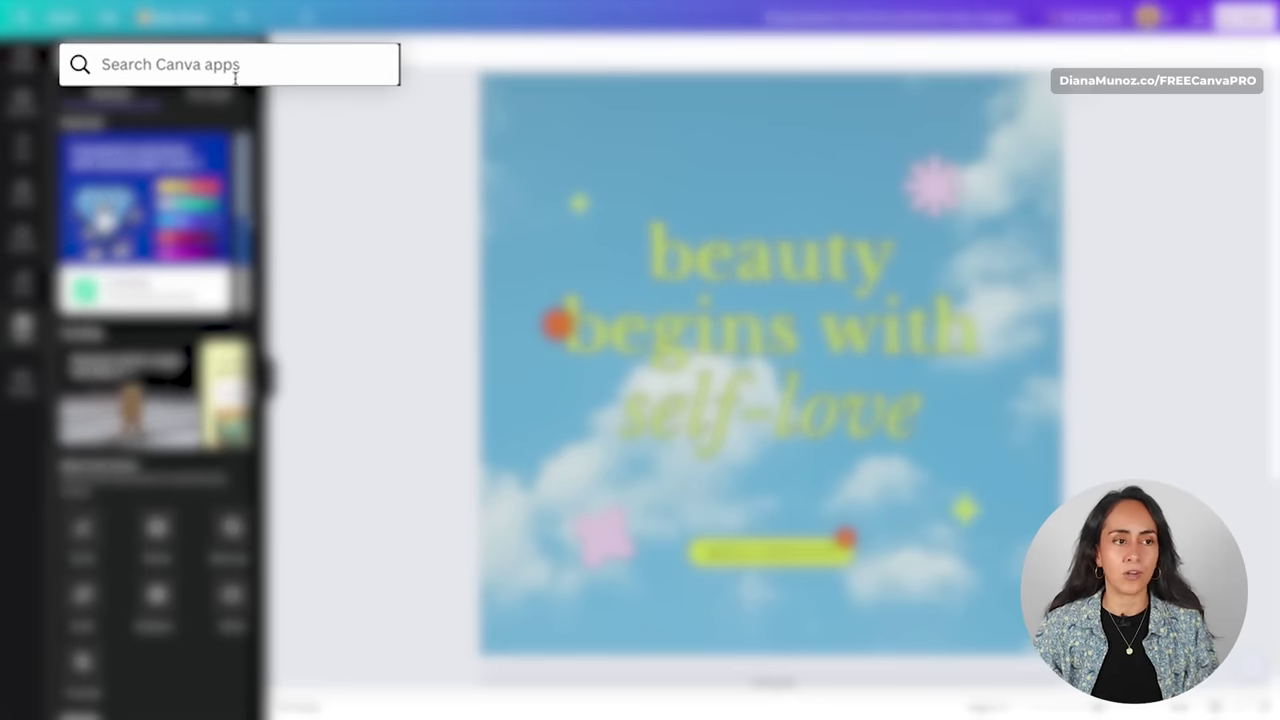
pyautogui.click(236, 64)
pyautogui.write('lottie')
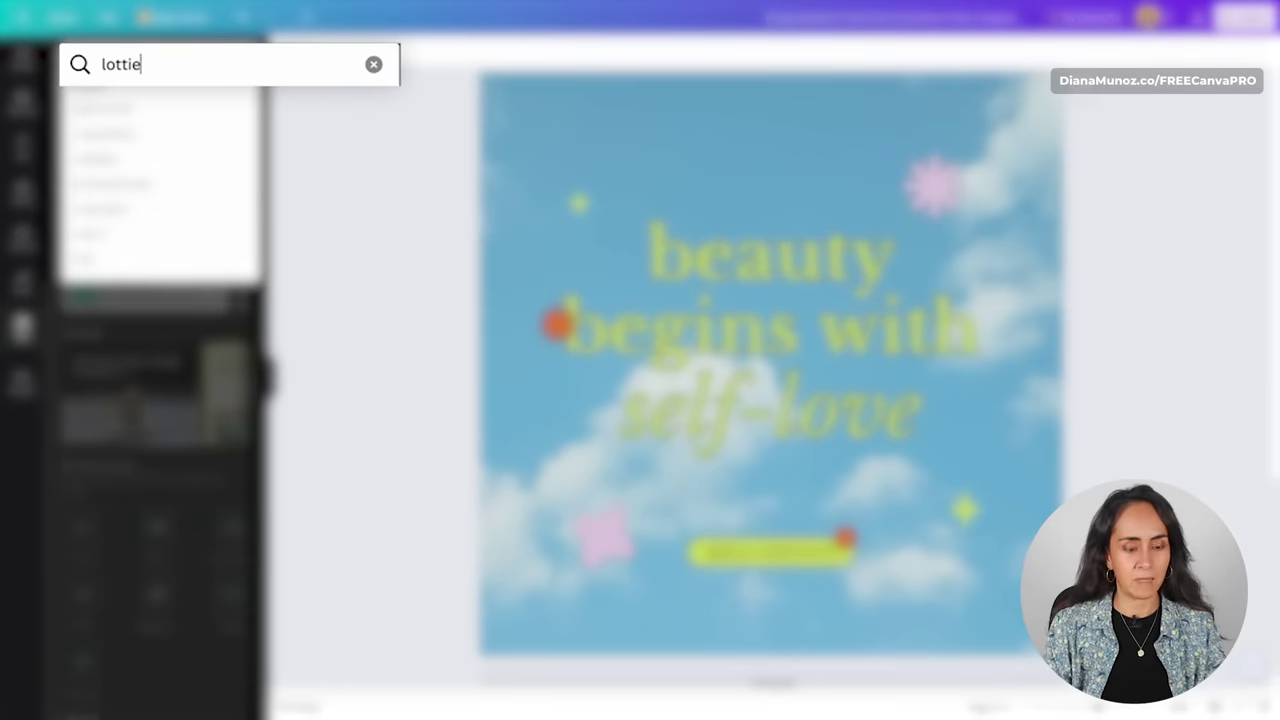
pyautogui.write('files')
pyautogui.press('Return')
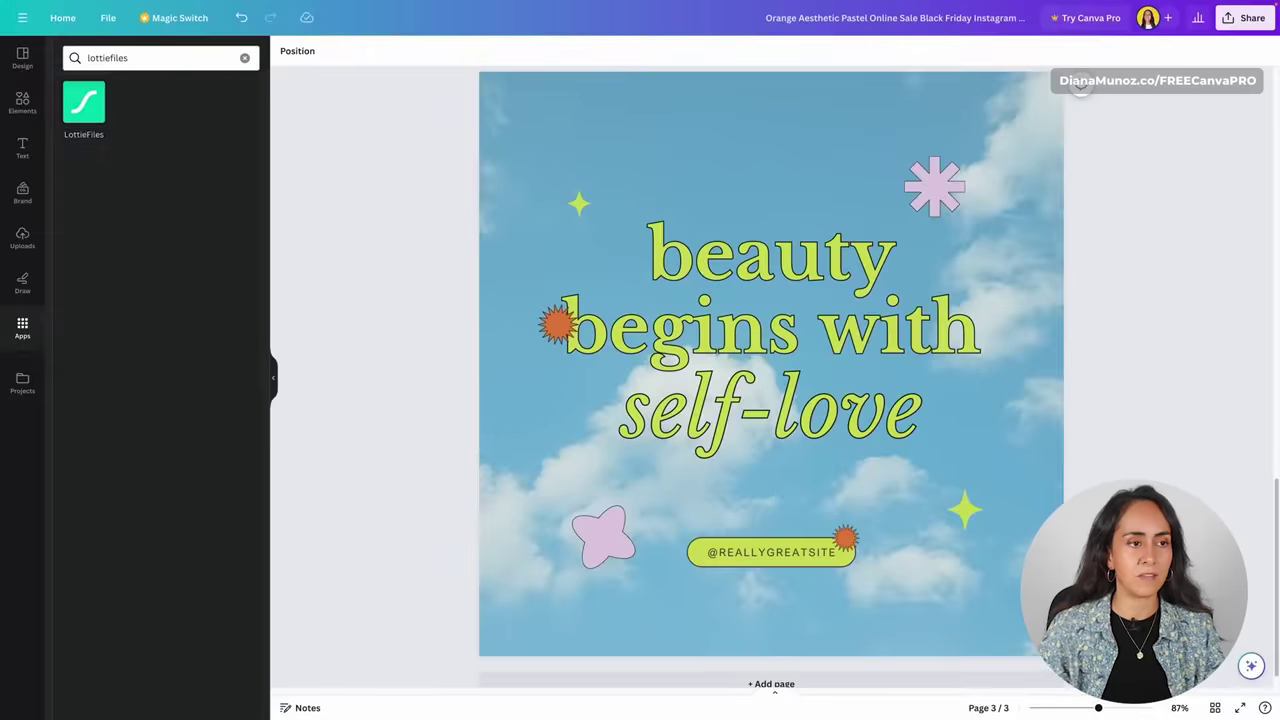
# - Open the LottieFiles app and search its animations for "flower"
pyautogui.click(102, 130)
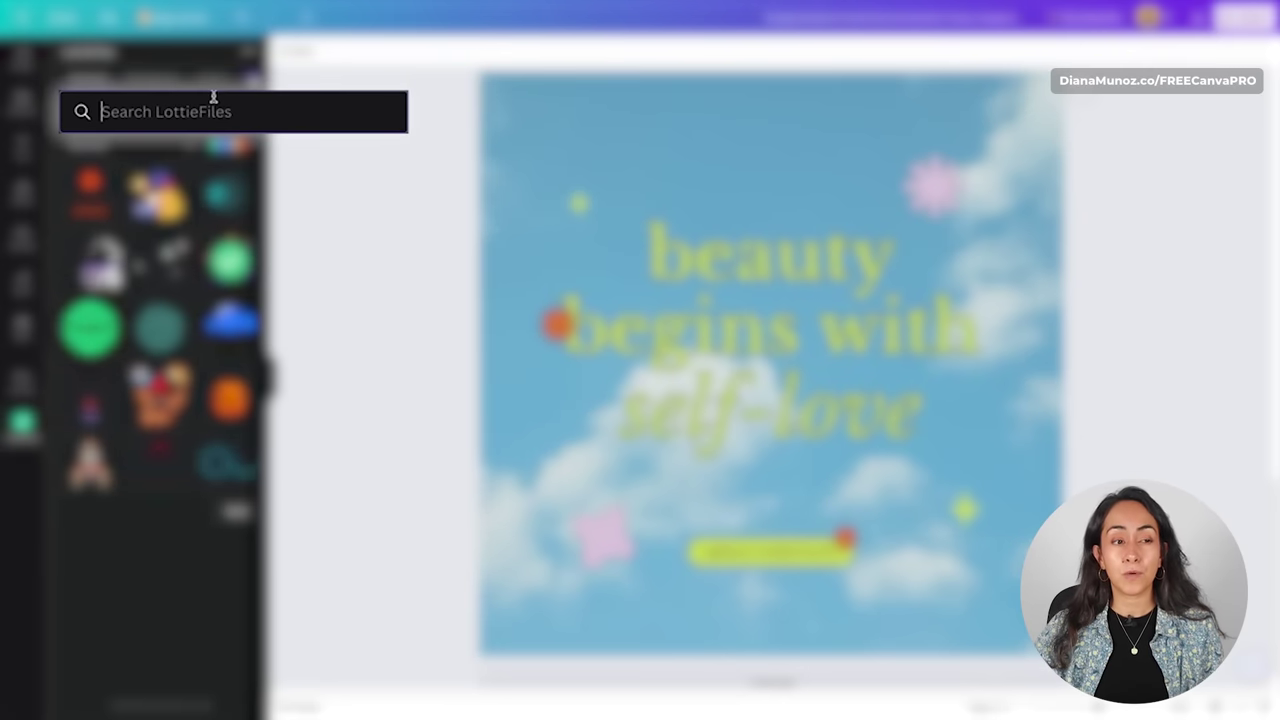
pyautogui.write('flower')
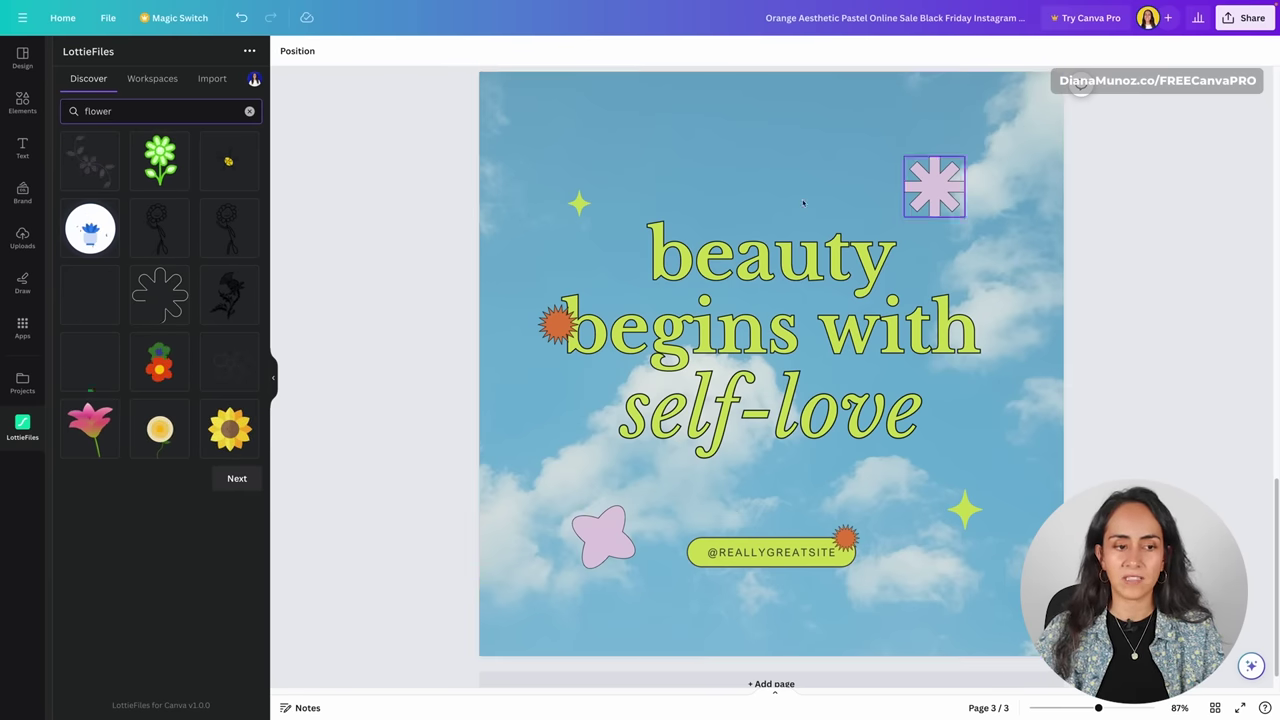
# - Open the outlined Flower animation, apply the orange, pink, purple and olive preset palette, and add it to the design
pyautogui.click(155, 296)
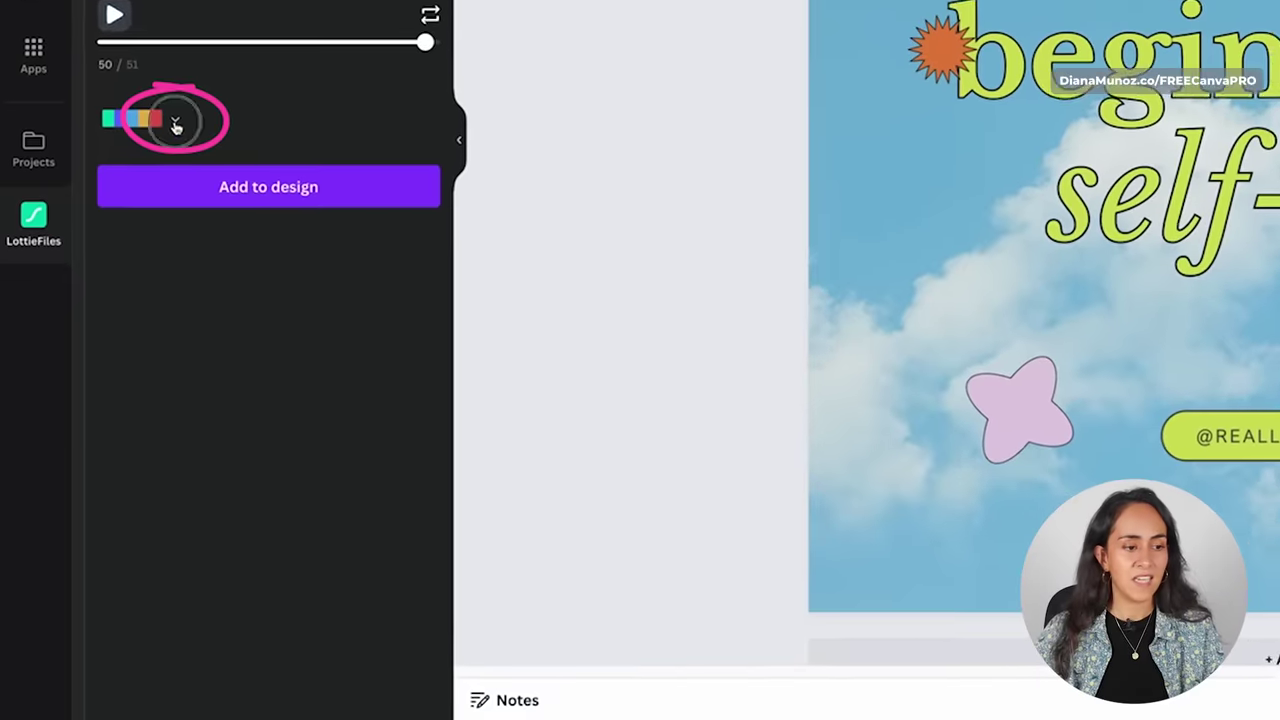
pyautogui.click(105, 363)
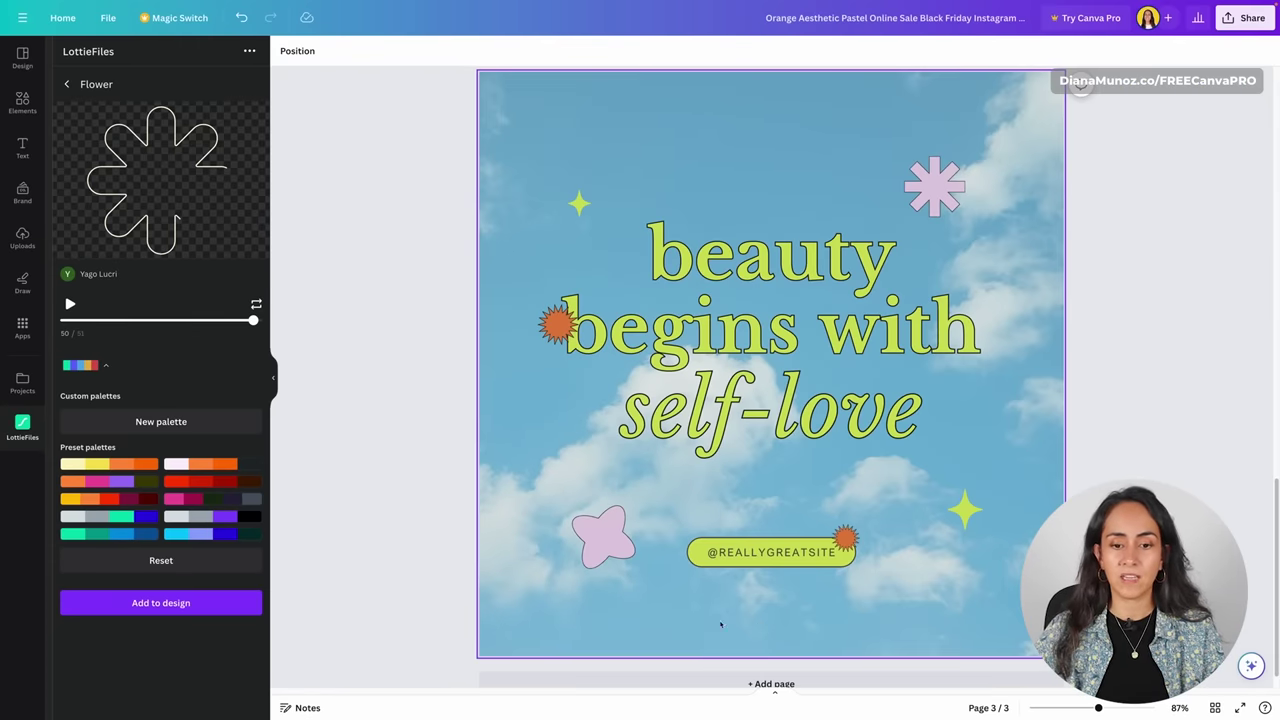
pyautogui.click(126, 483)
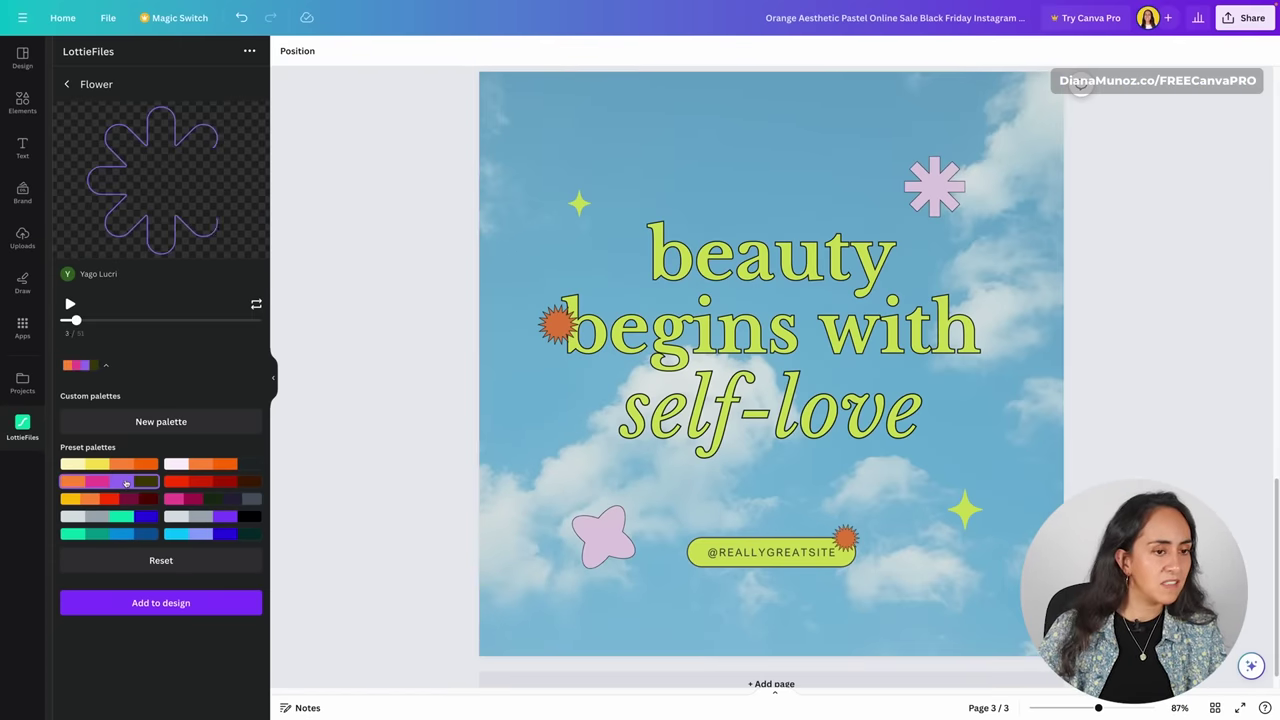
pyautogui.click(191, 517)
pyautogui.click(127, 484)
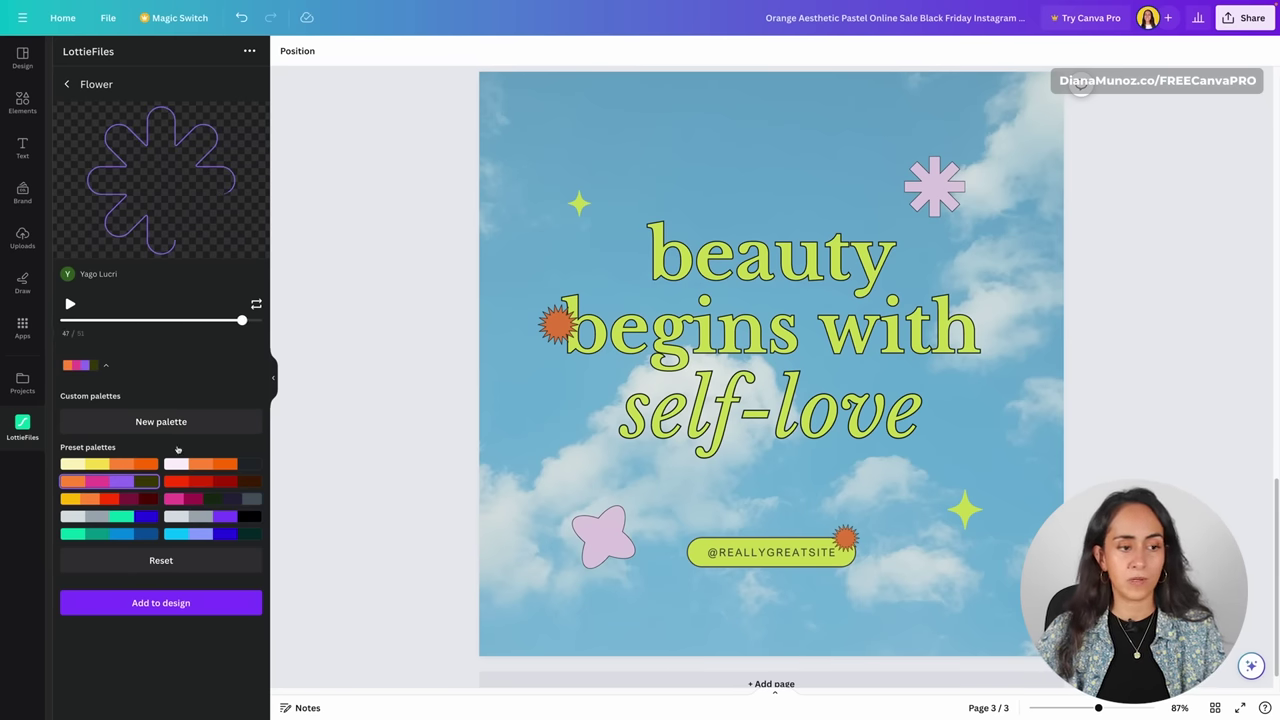
pyautogui.click(161, 603)
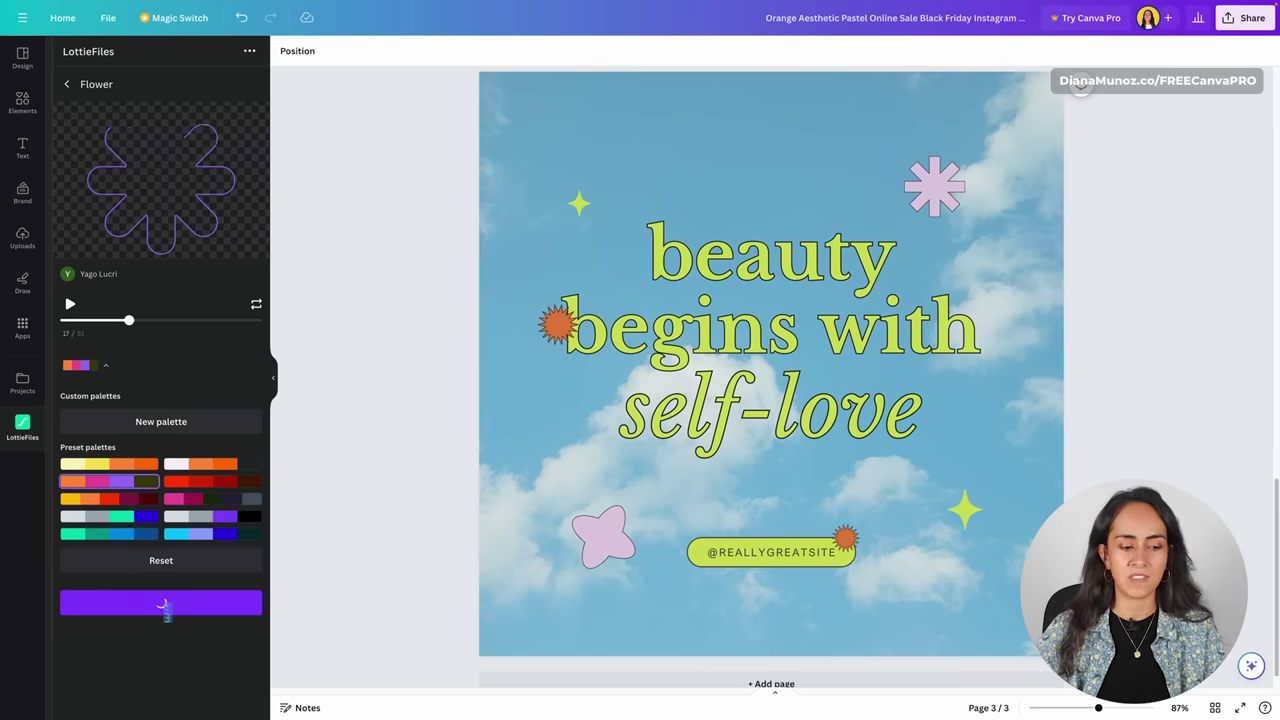
# - Shrink the outlined flower, place it in the design's upper-right area, and delete the light purple asterisk shape there
pyautogui.moveTo(758, 462); pyautogui.dragTo(863, 338)
pyautogui.moveTo(766, 346); pyautogui.dragTo(843, 97)
pyautogui.moveTo(880, 150); pyautogui.dragTo(930, 174)
pyautogui.click(936, 195)
pyautogui.press('Delete')
pyautogui.moveTo(869, 114); pyautogui.dragTo(920, 160)
pyautogui.moveTo(962, 202); pyautogui.dragTo(952, 212)
pyautogui.click(1120, 269)
# - Browse further pages of the flower animation results and open the "Pink flower" animation
pyautogui.click(67, 85)
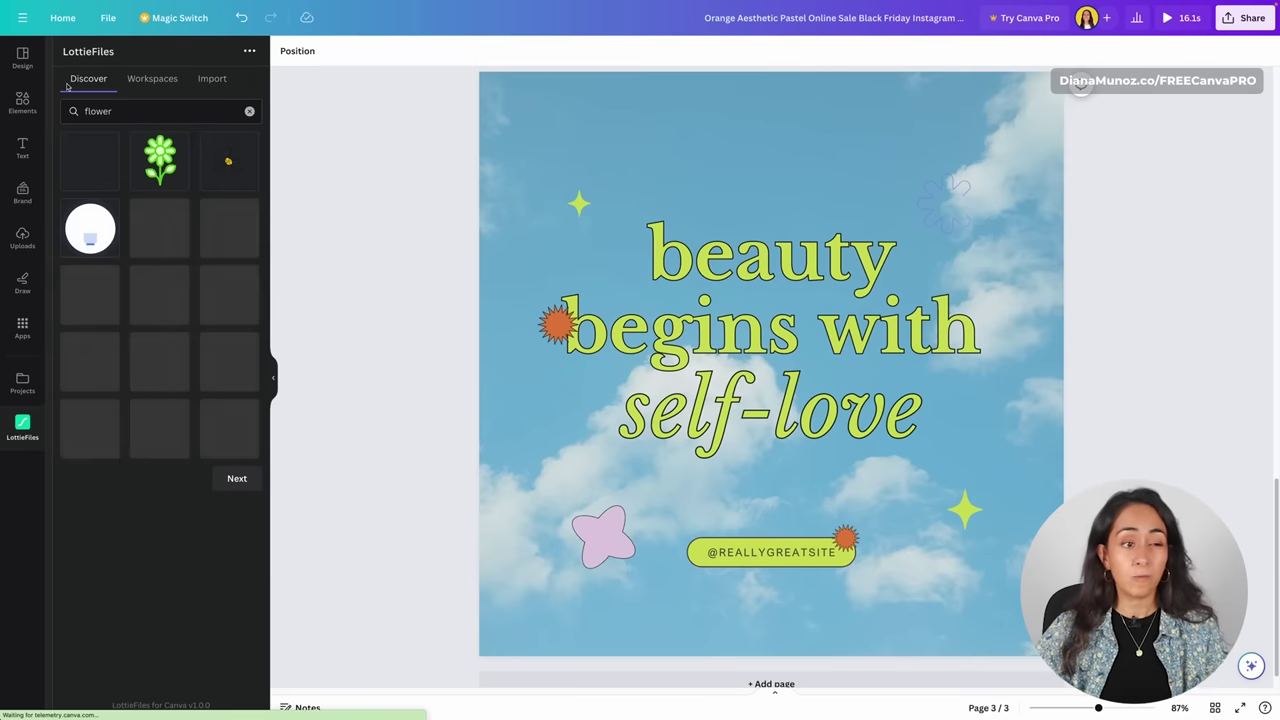
pyautogui.click(239, 481)
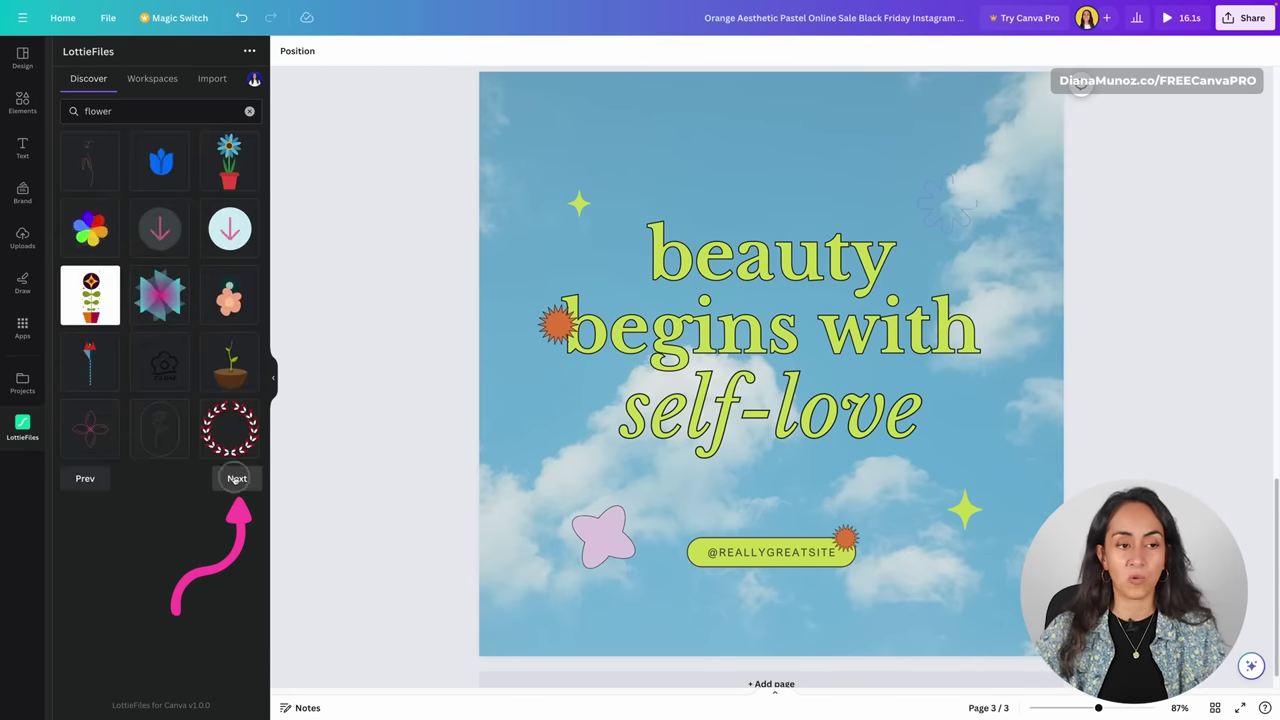
pyautogui.click(240, 478)
pyautogui.click(84, 479)
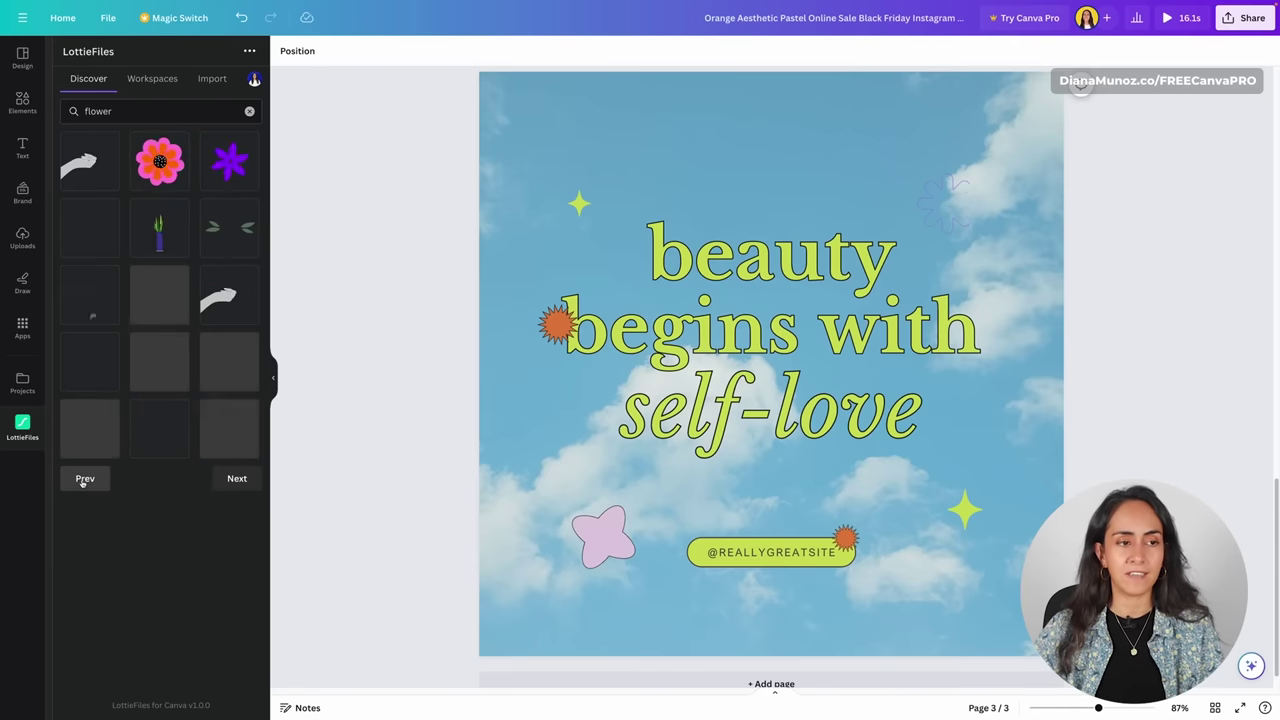
pyautogui.click(152, 166)
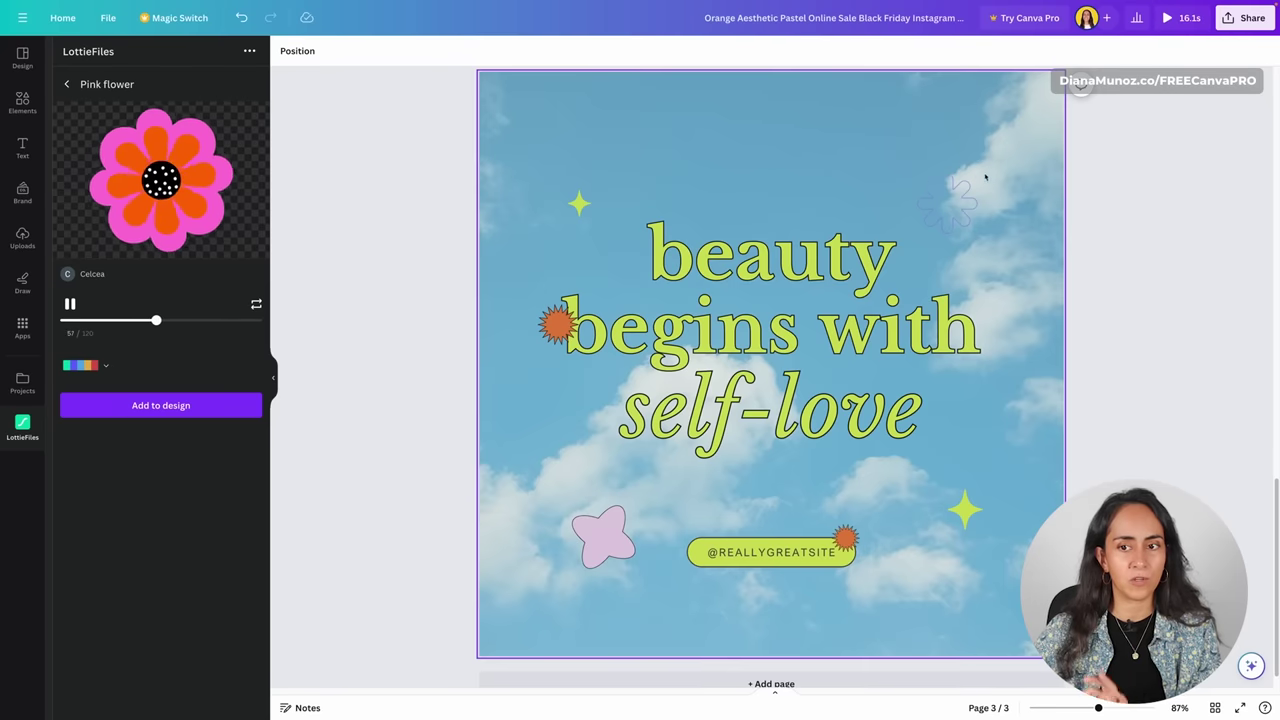
# - Try several preset palettes on the Pink flower, apply the green-to-blue one, and add the animation to the design
pyautogui.click(106, 365)
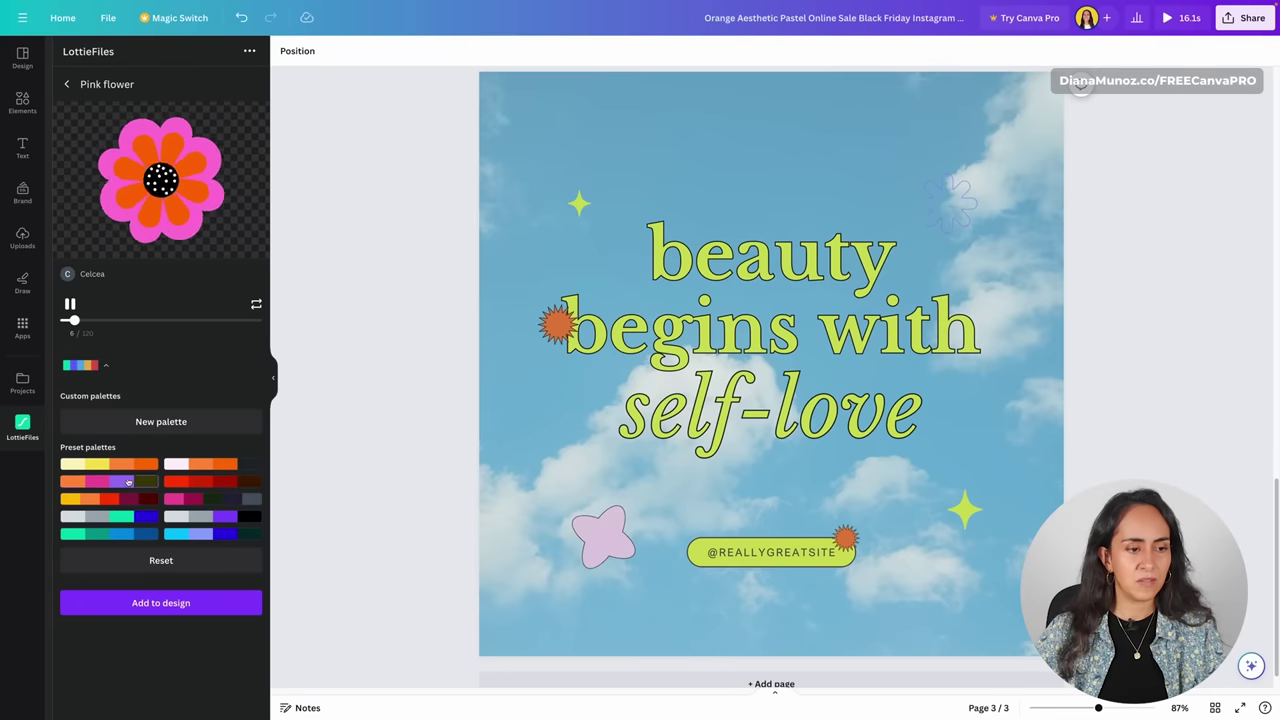
pyautogui.click(133, 484)
pyautogui.click(130, 499)
pyautogui.click(215, 516)
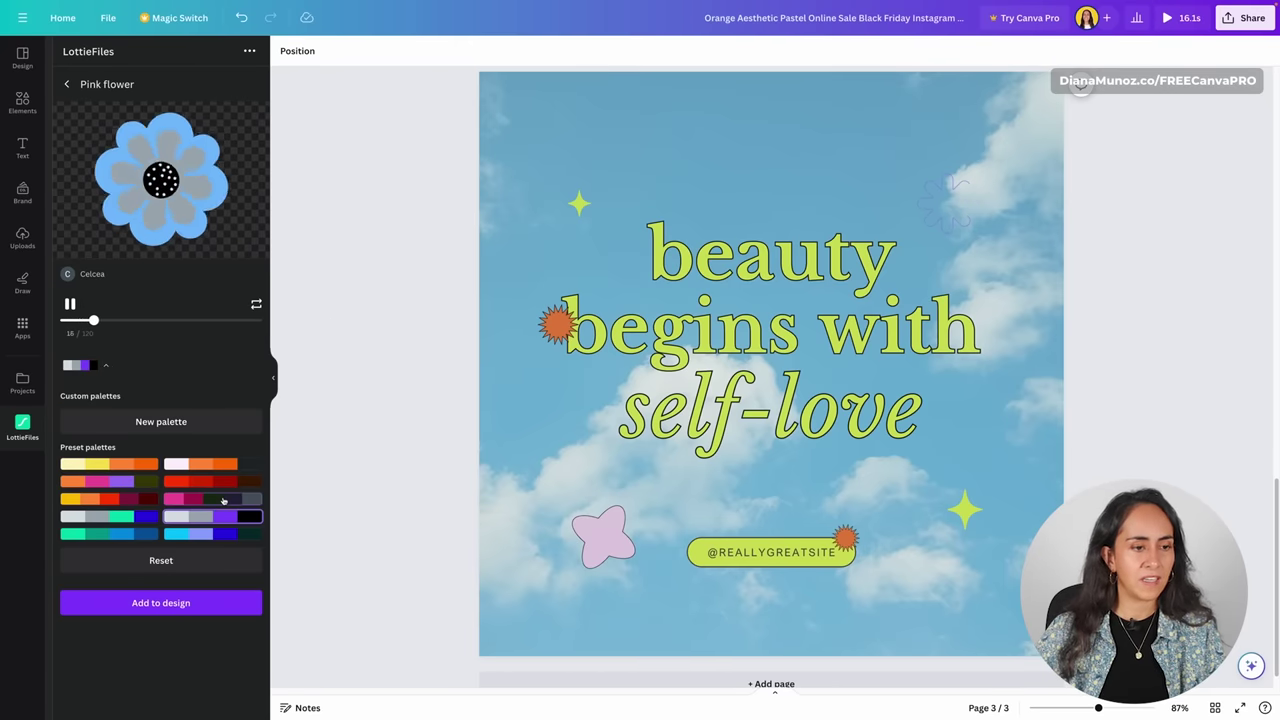
pyautogui.click(224, 499)
pyautogui.click(228, 484)
pyautogui.click(224, 464)
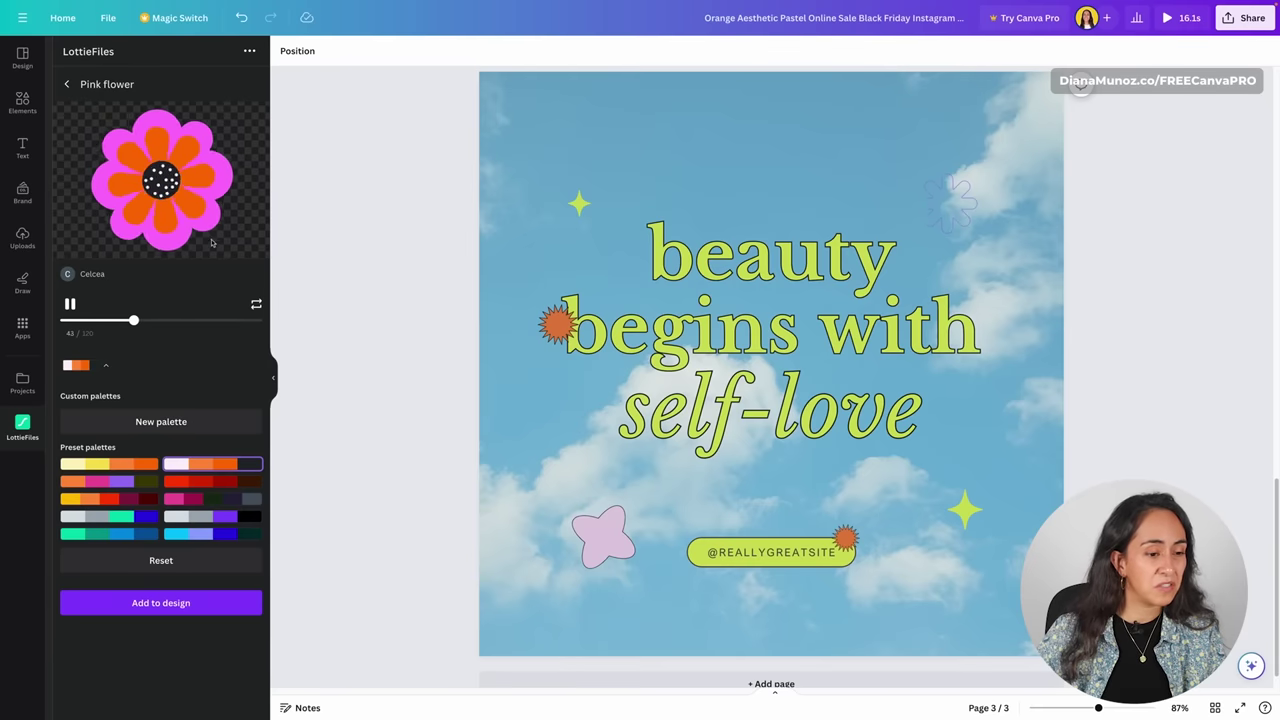
pyautogui.click(130, 535)
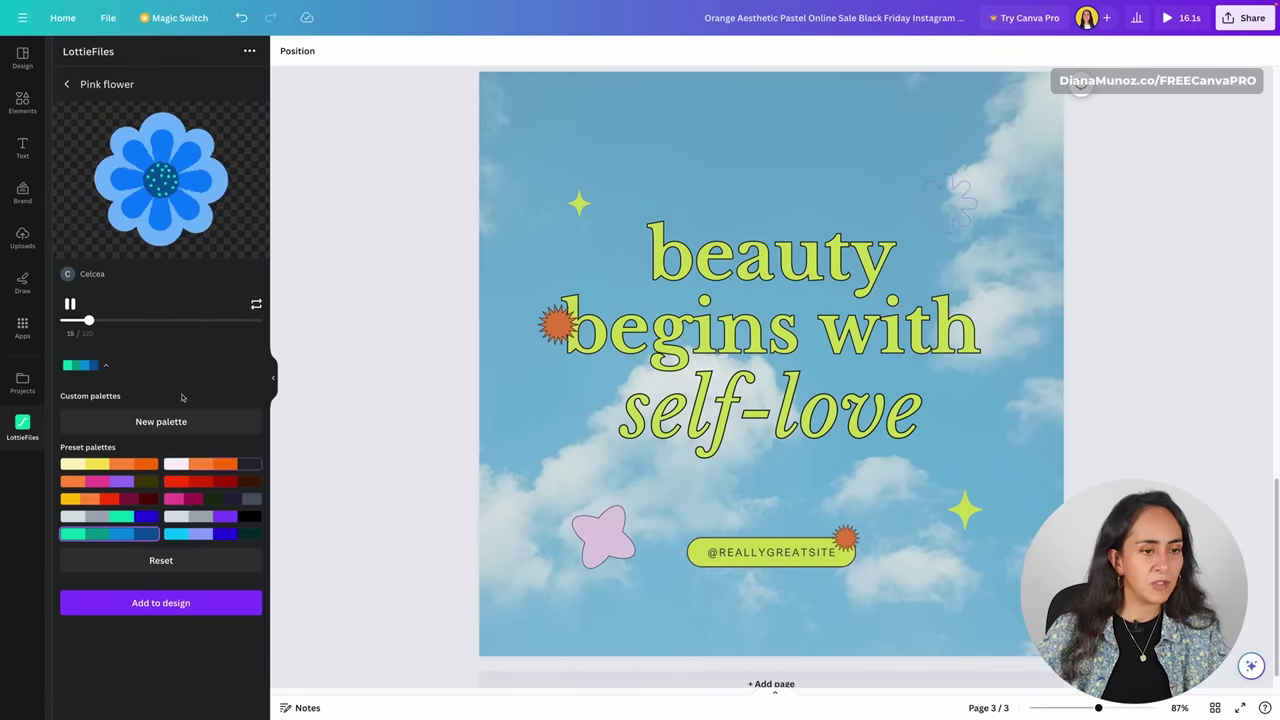
pyautogui.click(174, 604)
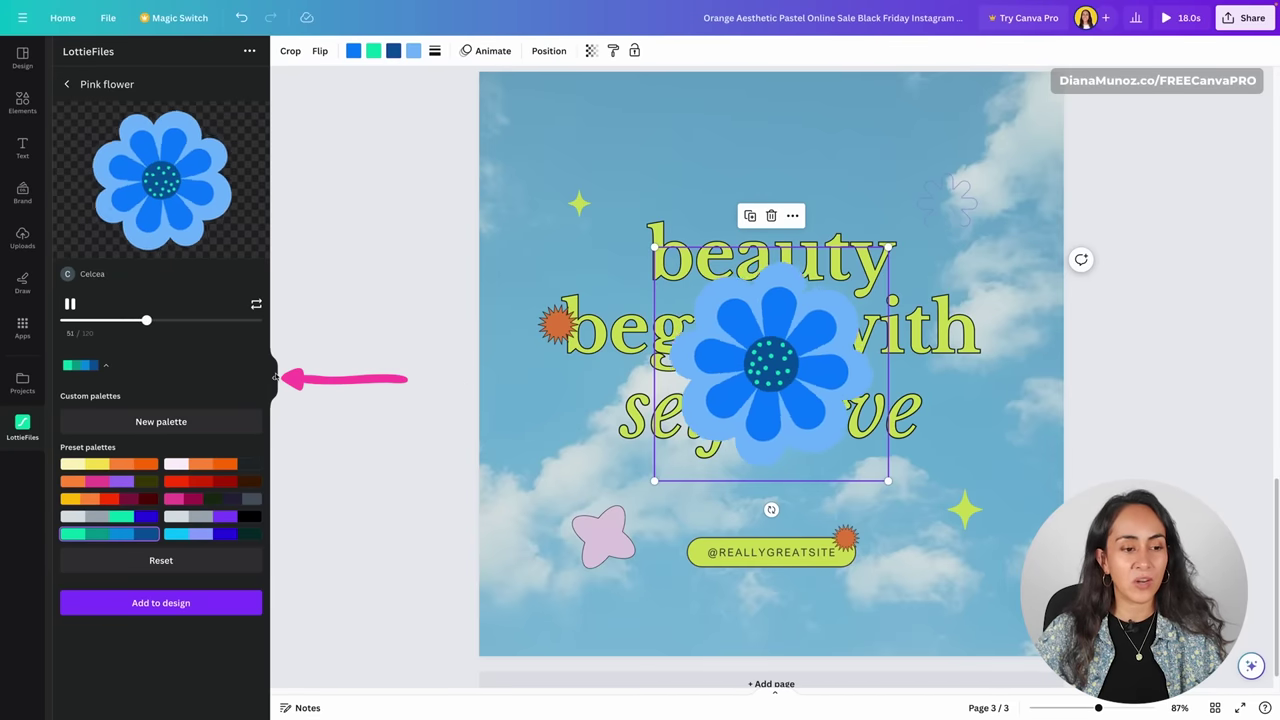
# - Shrink the blue flower and place it over the outlined flower in the design's upper-right area
pyautogui.click(277, 377)
pyautogui.moveTo(776, 278); pyautogui.dragTo(805, 216)
pyautogui.moveTo(572, 420); pyautogui.dragTo(823, 222)
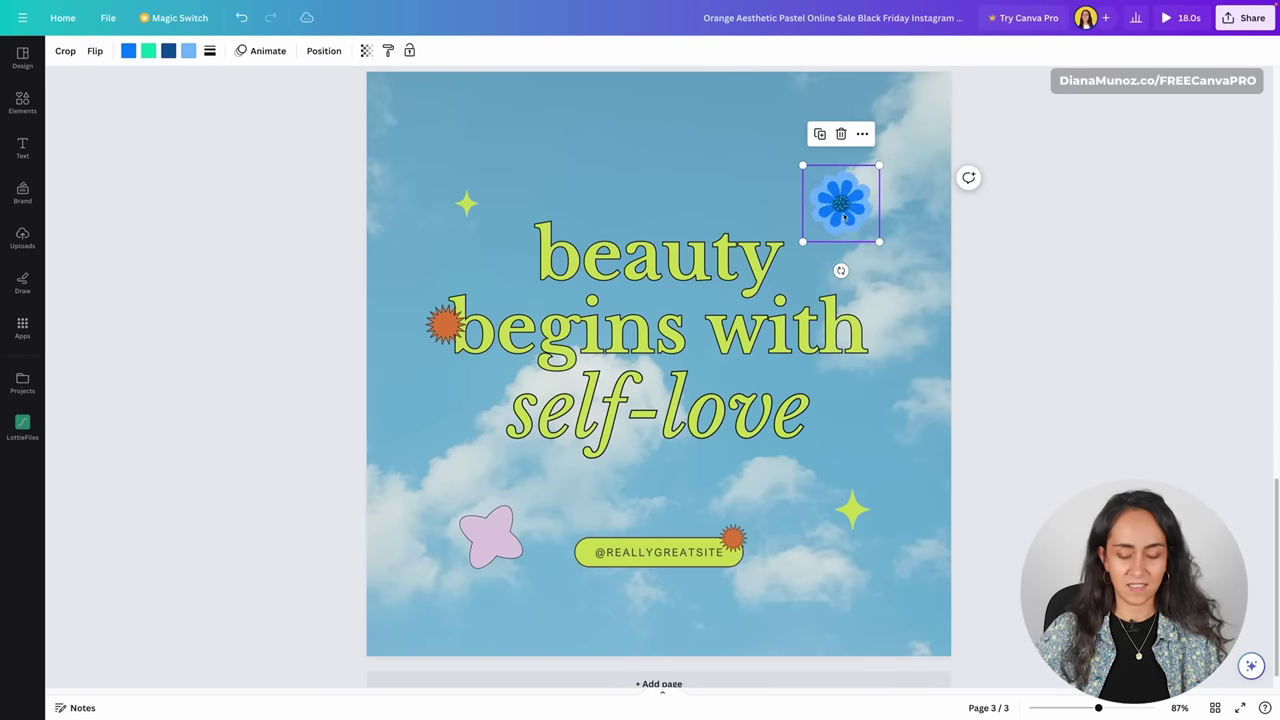
pyautogui.click(843, 216)
pyautogui.press('Escape')
pyautogui.click(840, 204)
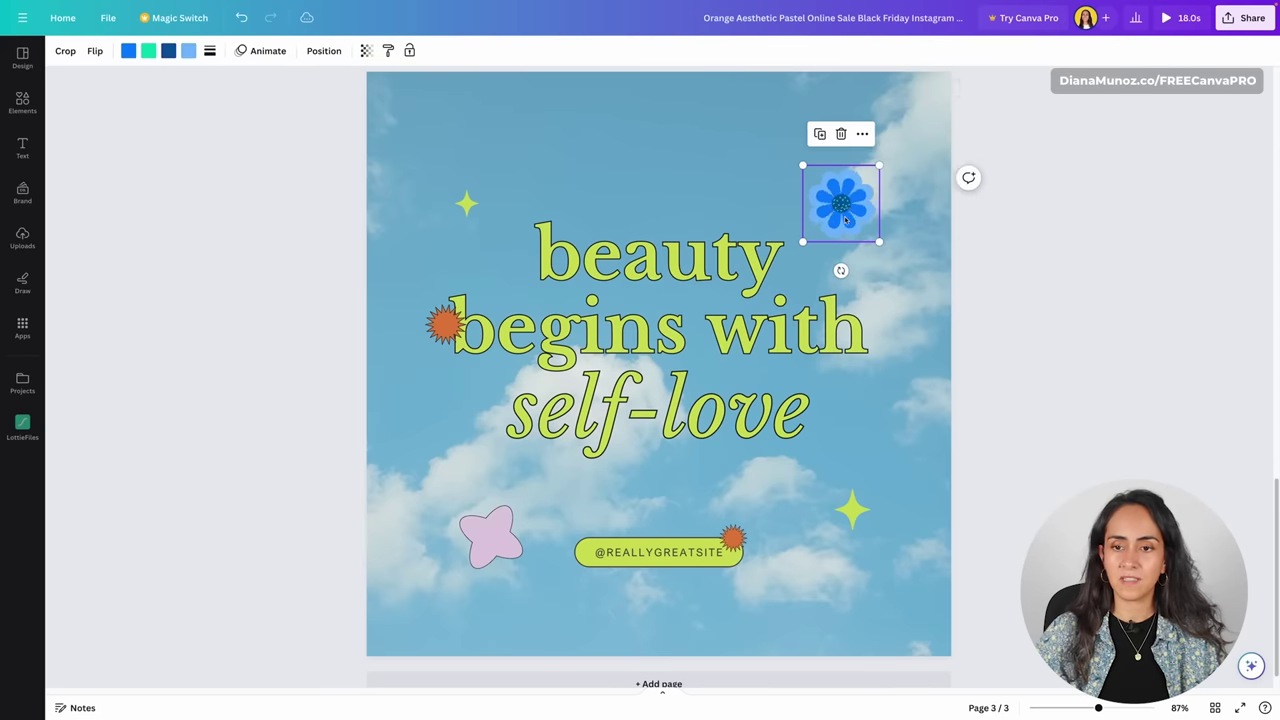
pyautogui.click(142, 380)
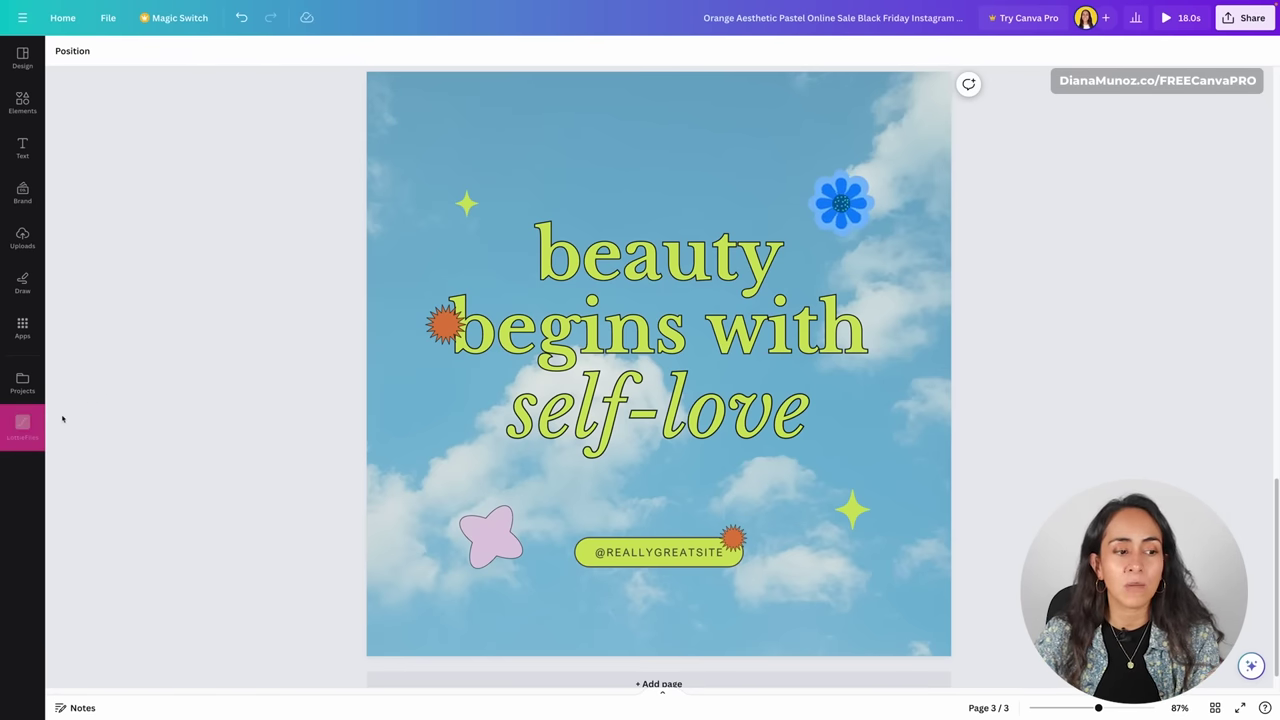
# - Recolor the blue flower with light purple inner petals, orange outer petals, a dark gray center and lime dots
pyautogui.click(872, 202)
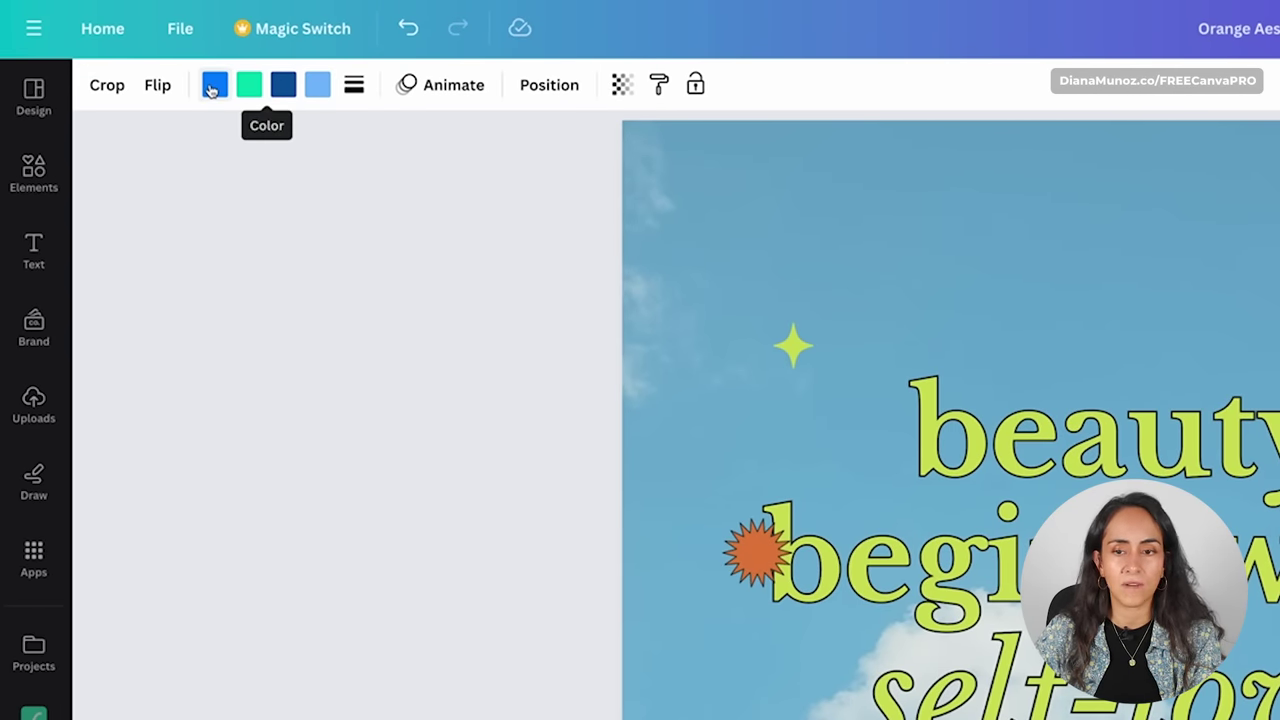
pyautogui.click(213, 87)
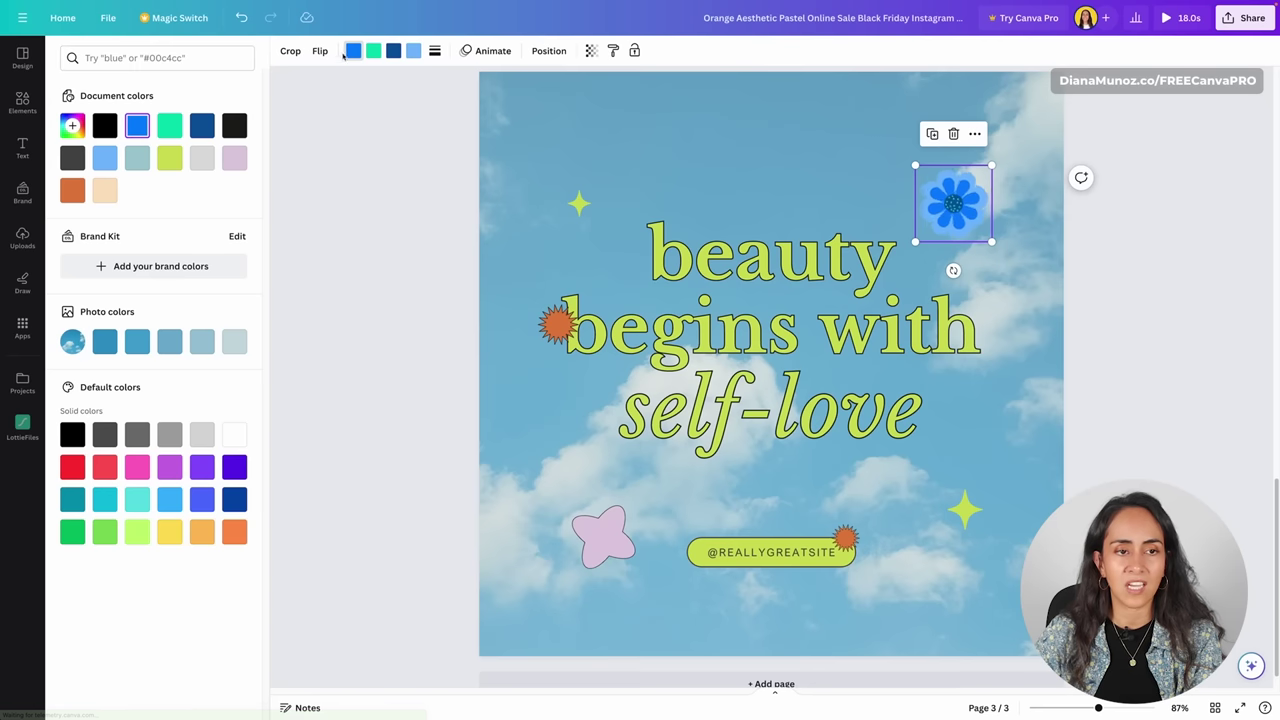
pyautogui.click(234, 158)
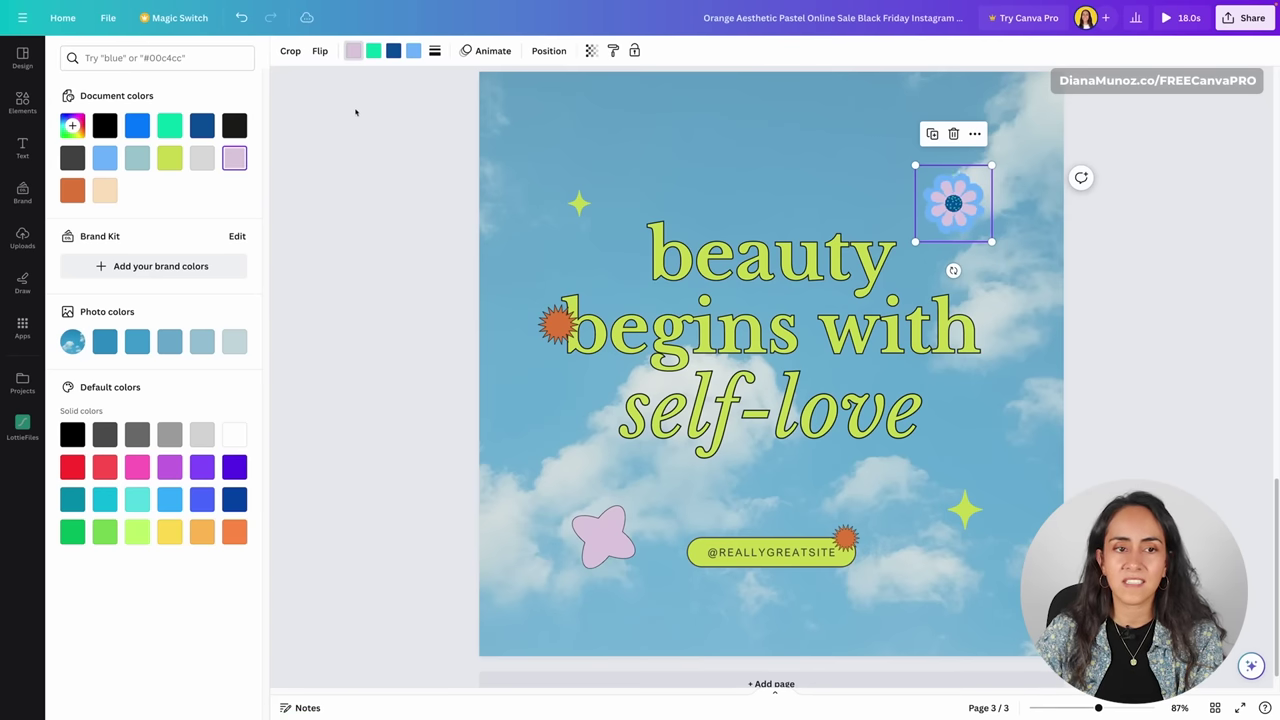
pyautogui.click(413, 51)
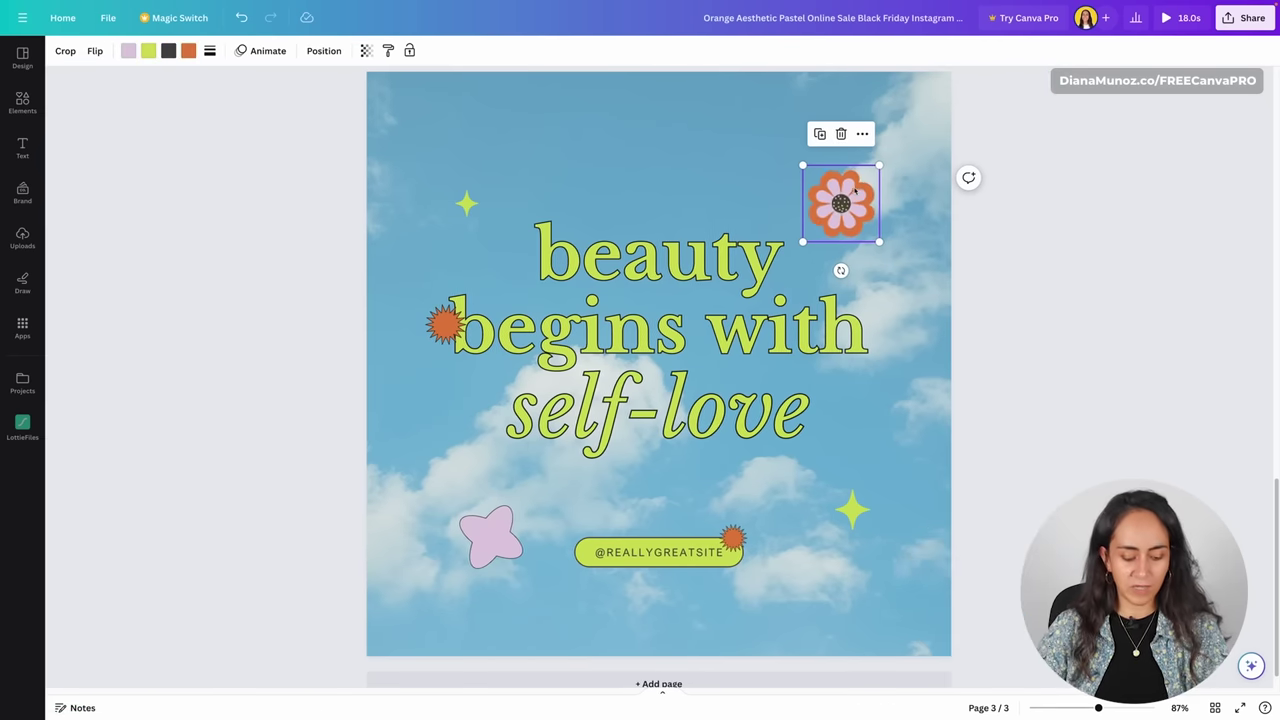
# - Place a copy of the recolored flower over the light purple star shape at the design's lower left and delete that shape
pyautogui.moveTo(787, 290); pyautogui.dragTo(507, 514)
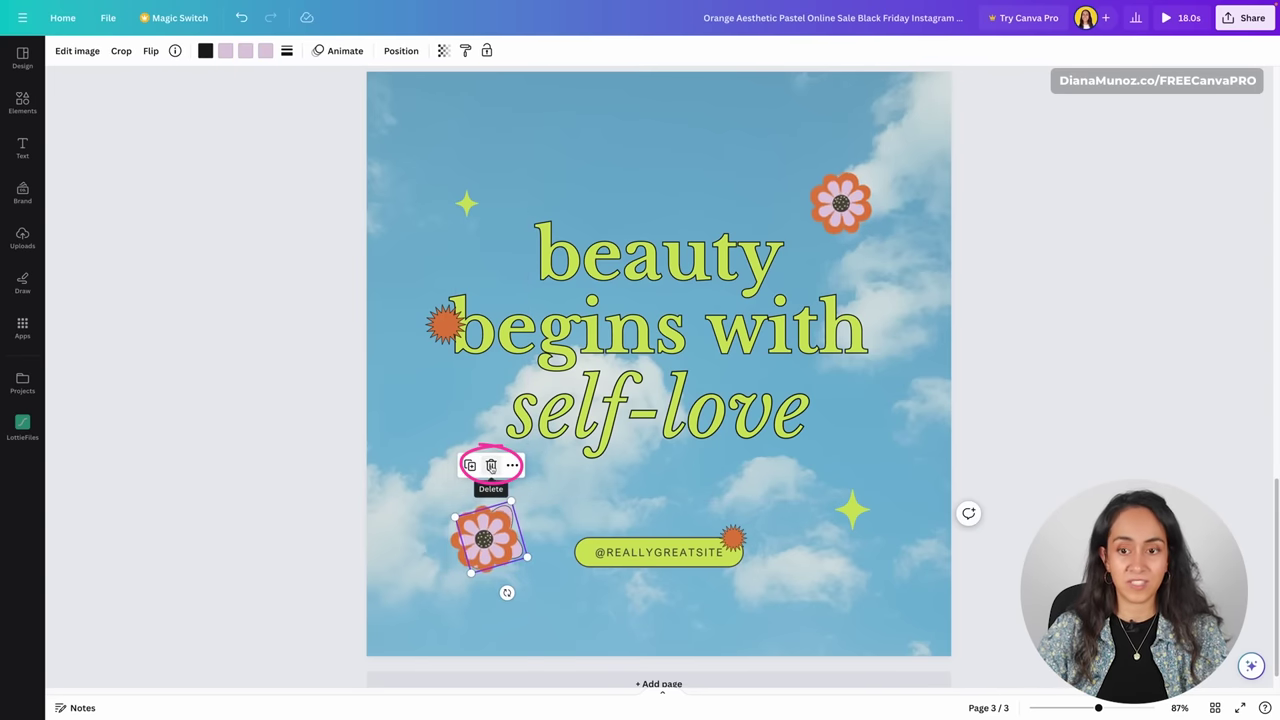
pyautogui.click(491, 466)
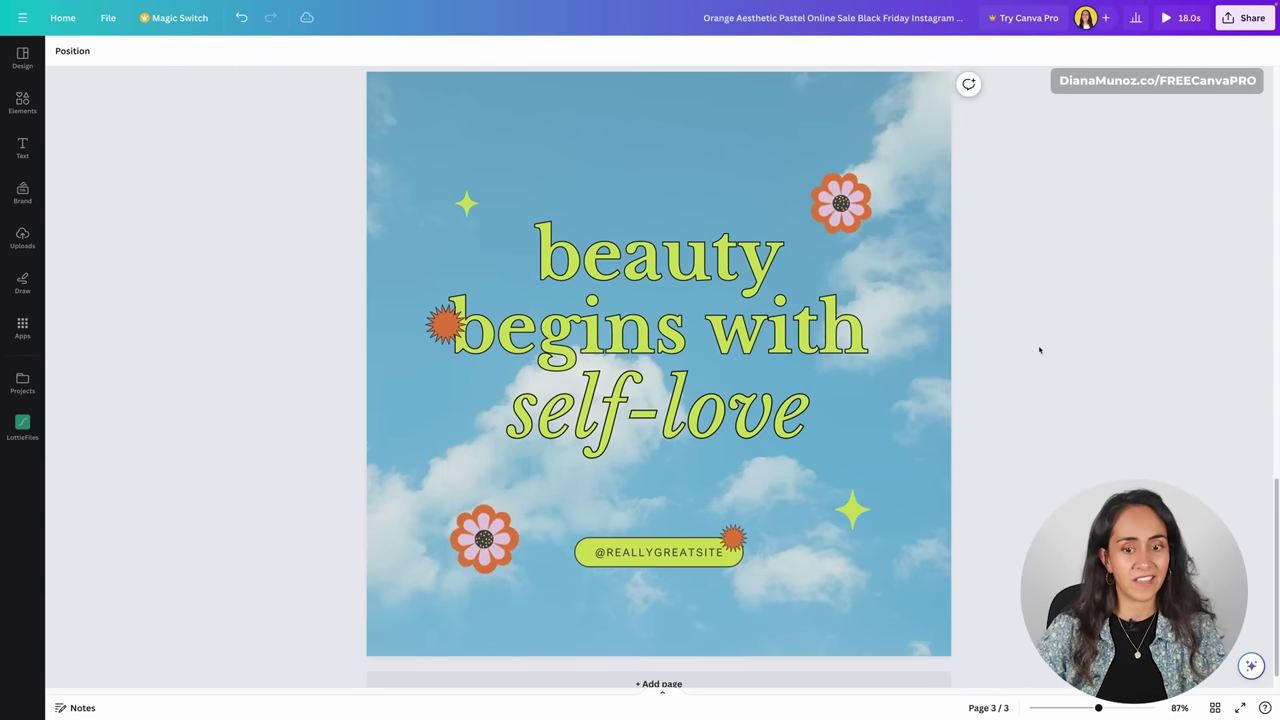